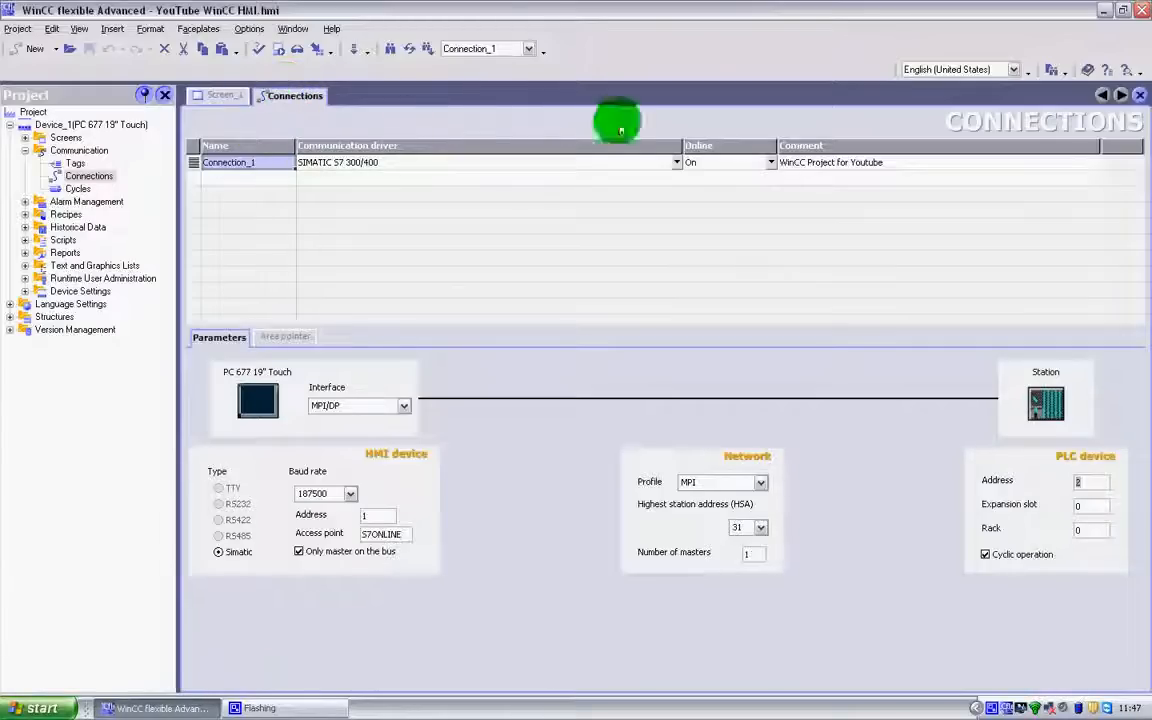
Close the Connections editor, collapse the Communication folder and expand the Screens folder of Device_1
click(1139, 95)
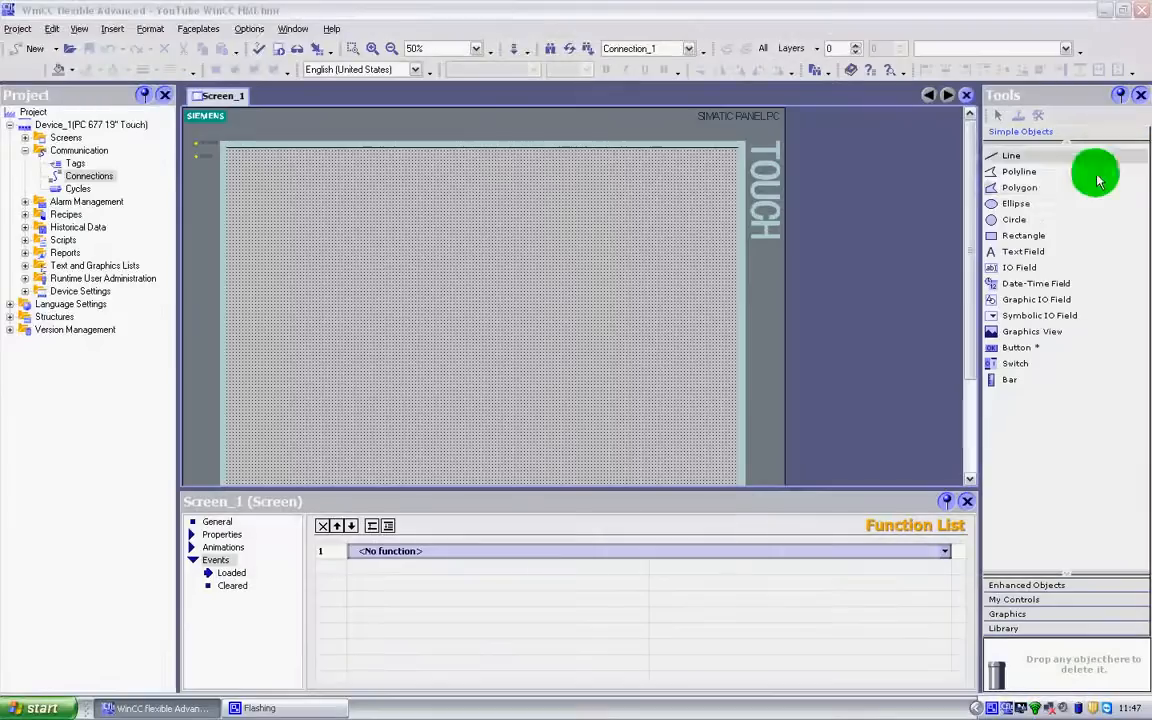
click(25, 150)
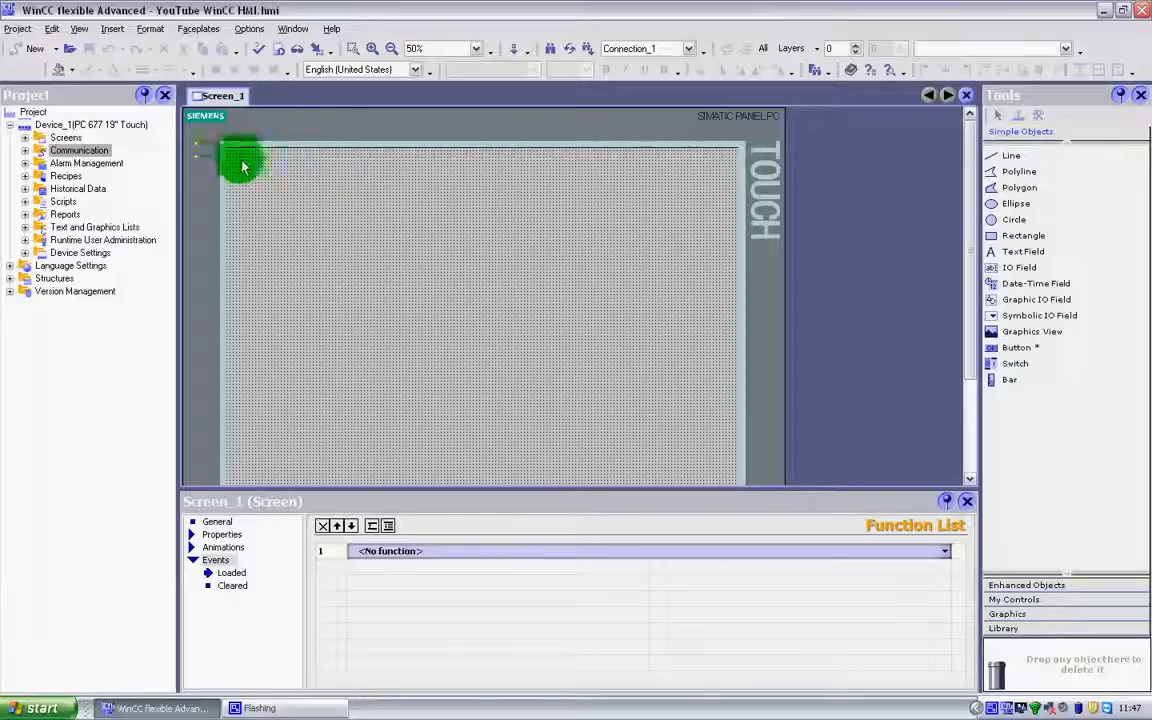
click(25, 138)
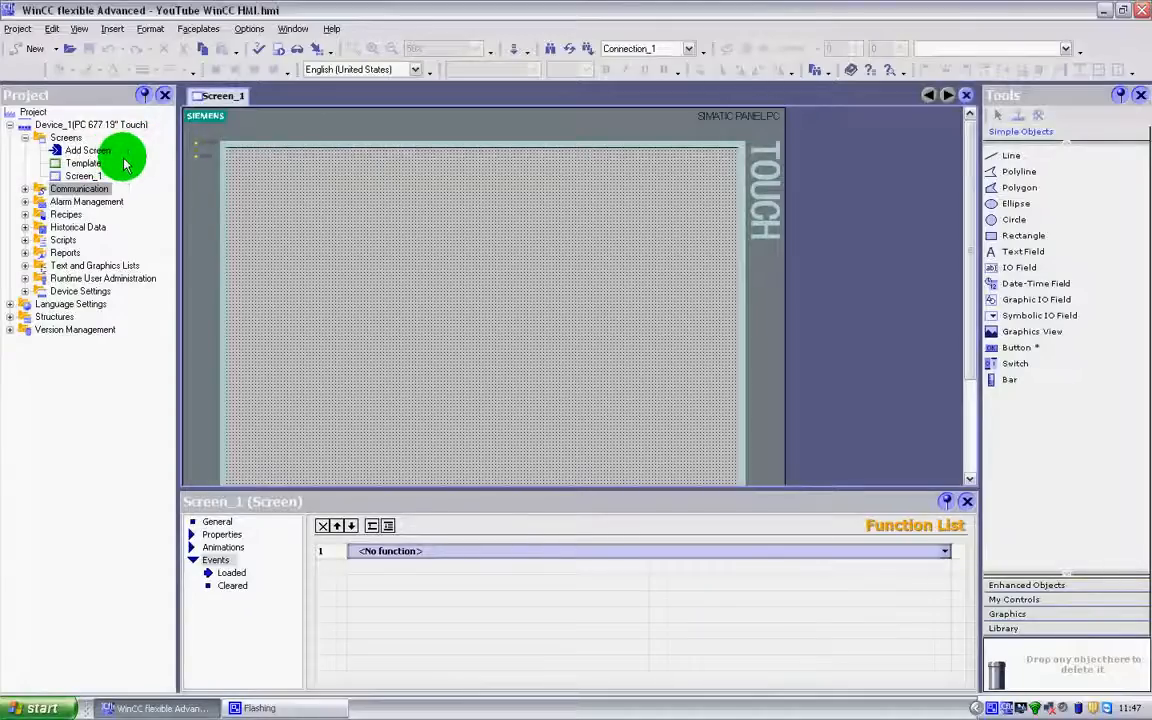
Rename Screen_1 as Main
click(85, 176)
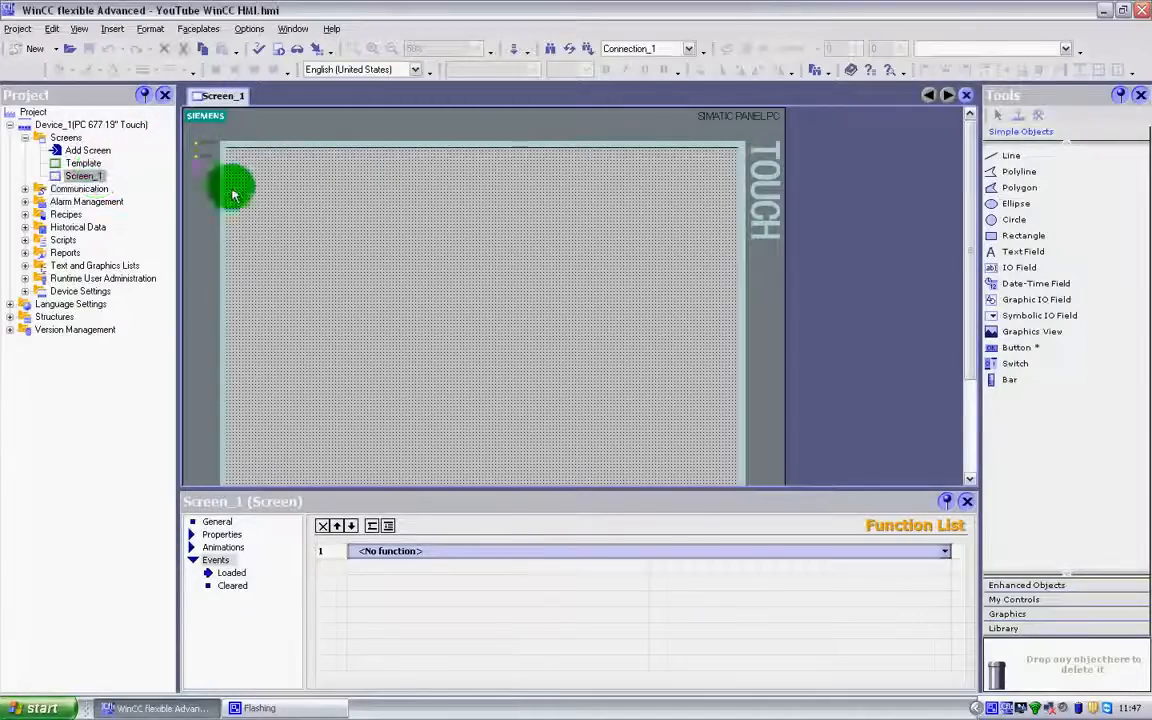
right_click(85, 177)
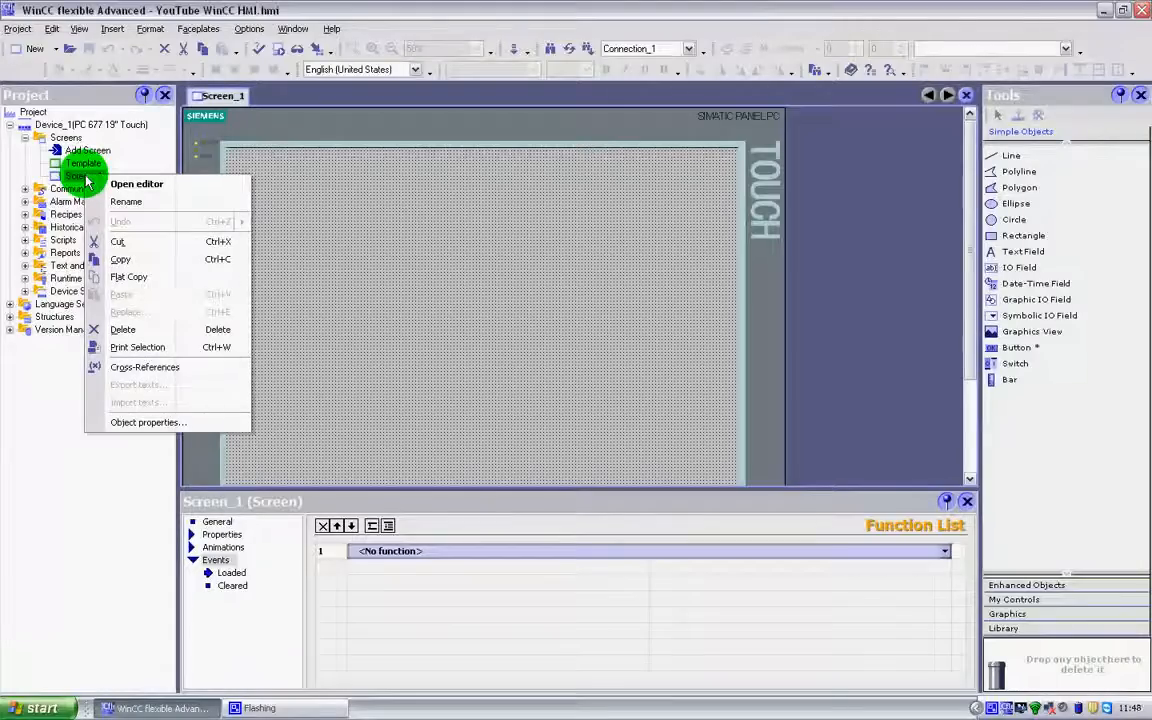
click(125, 202)
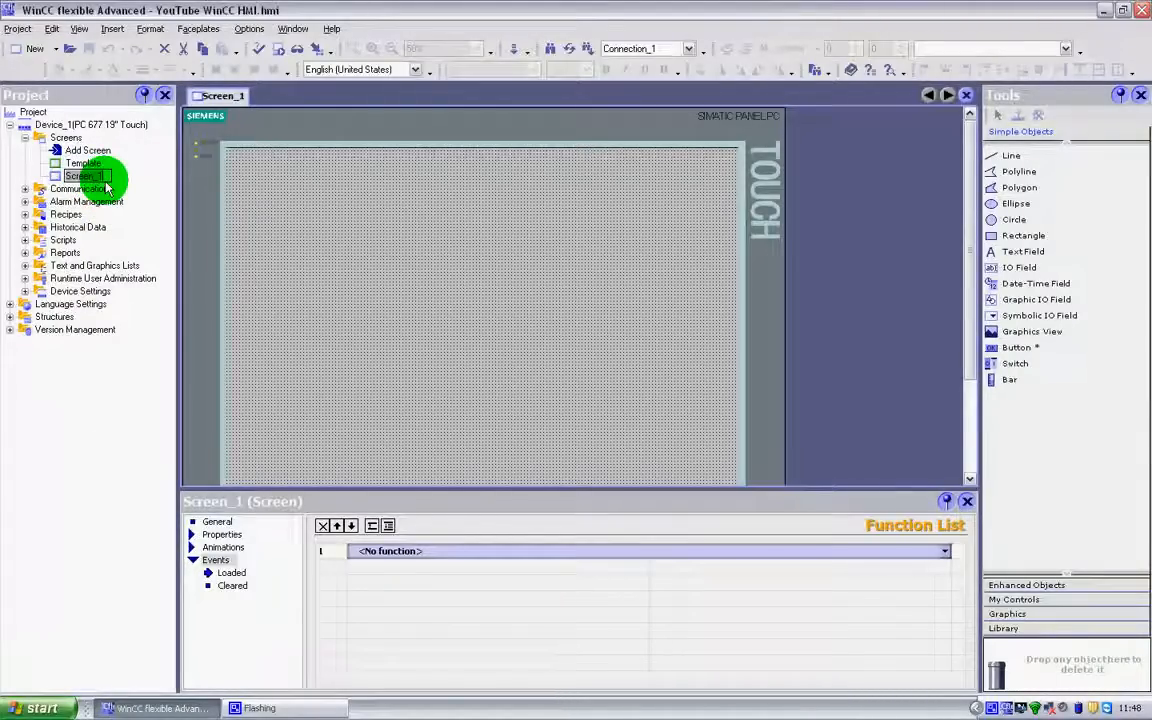
text(Main)
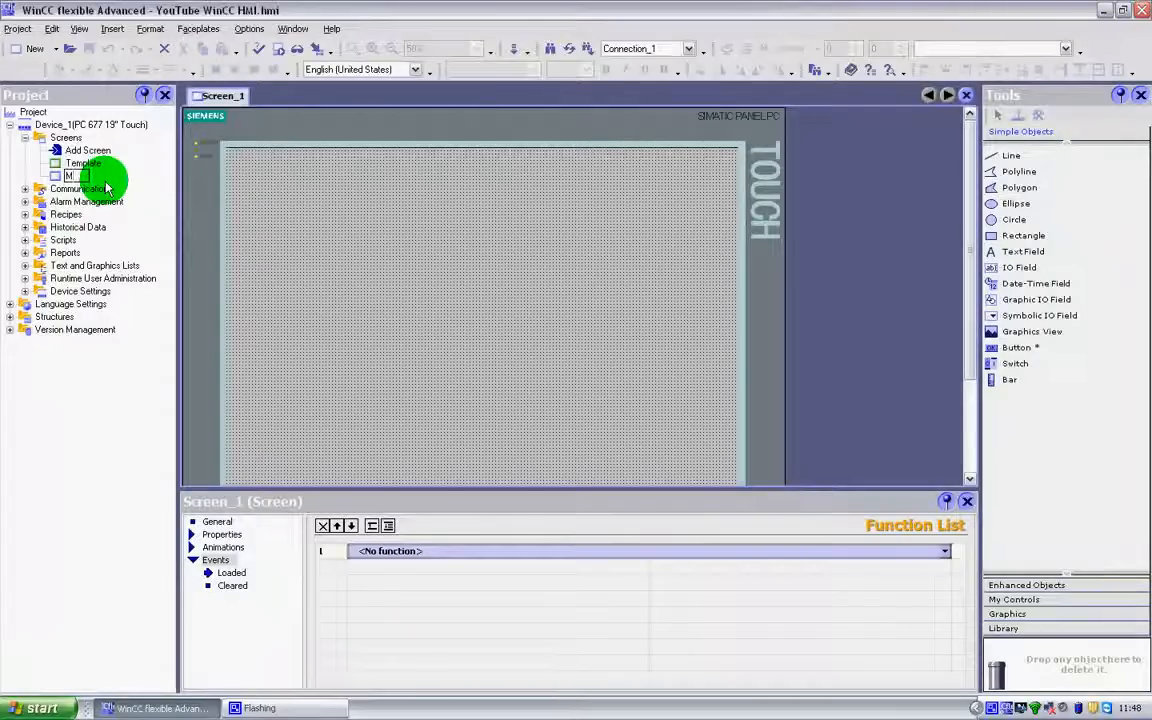
key(Return)
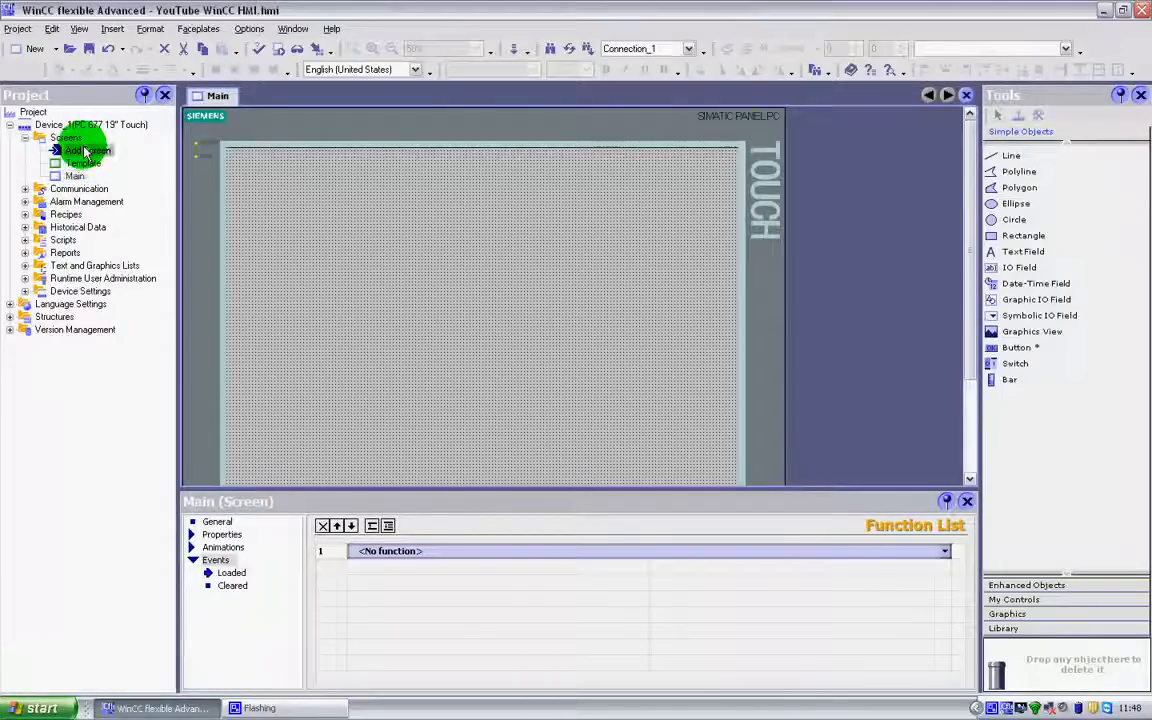
Add a new screen to the project and rename it Over-view
click(80, 150)
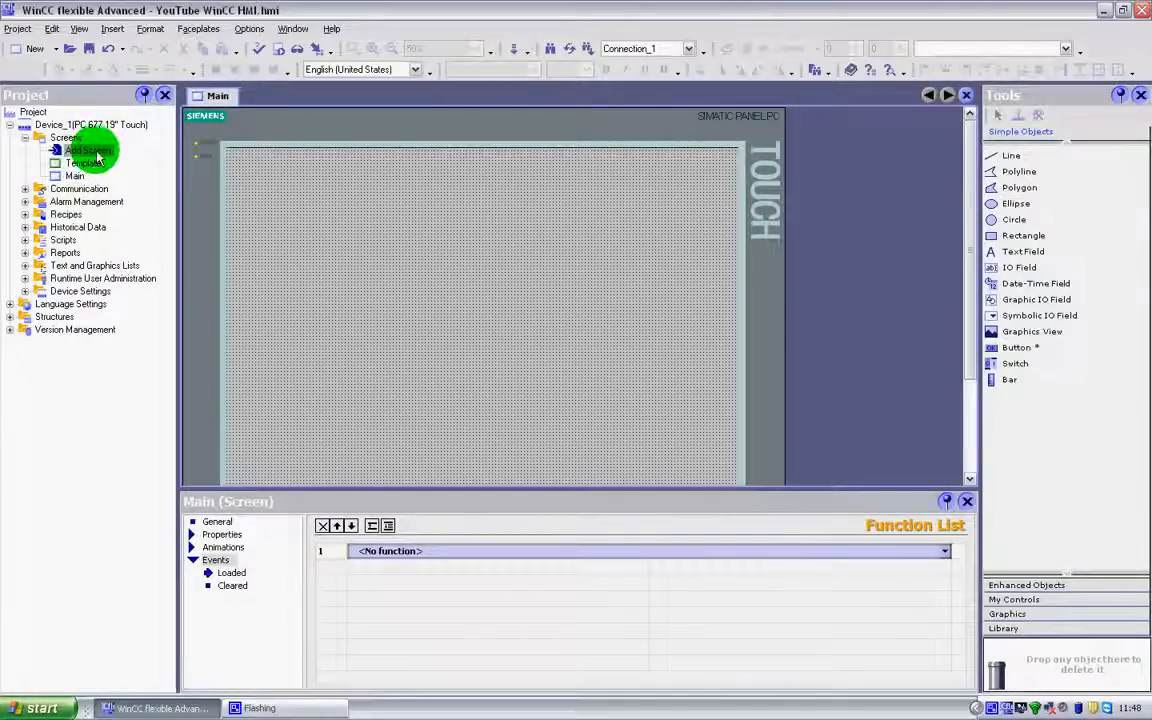
double_click(90, 152)
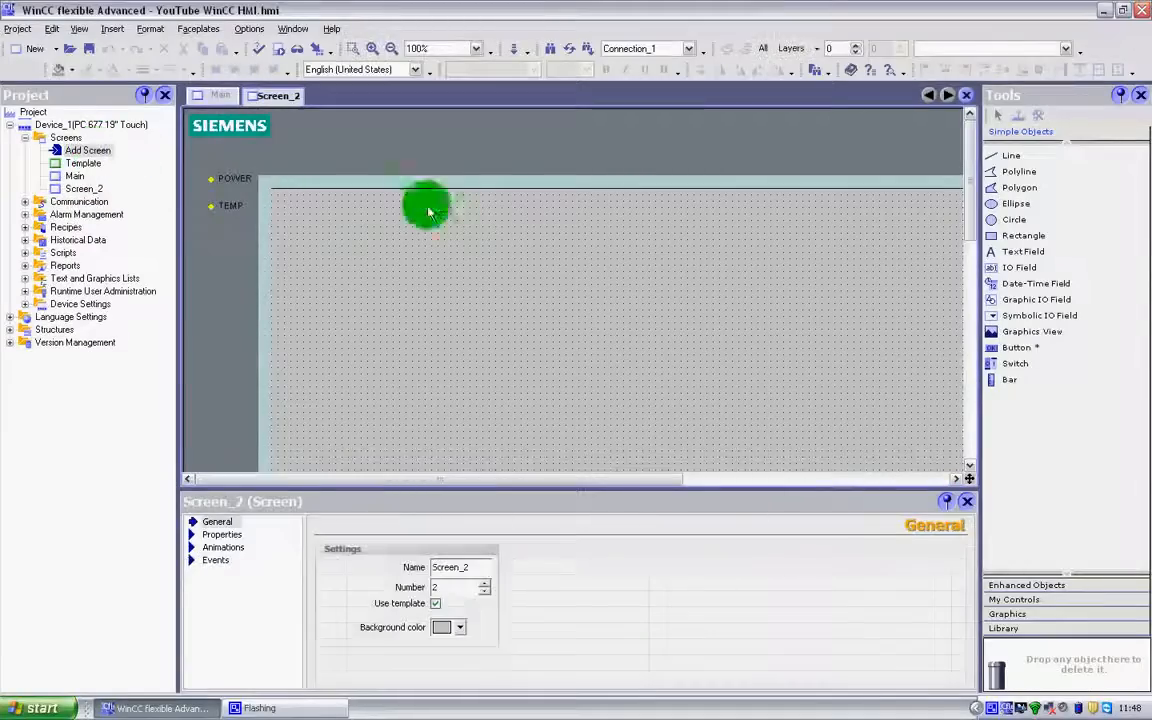
click(90, 189)
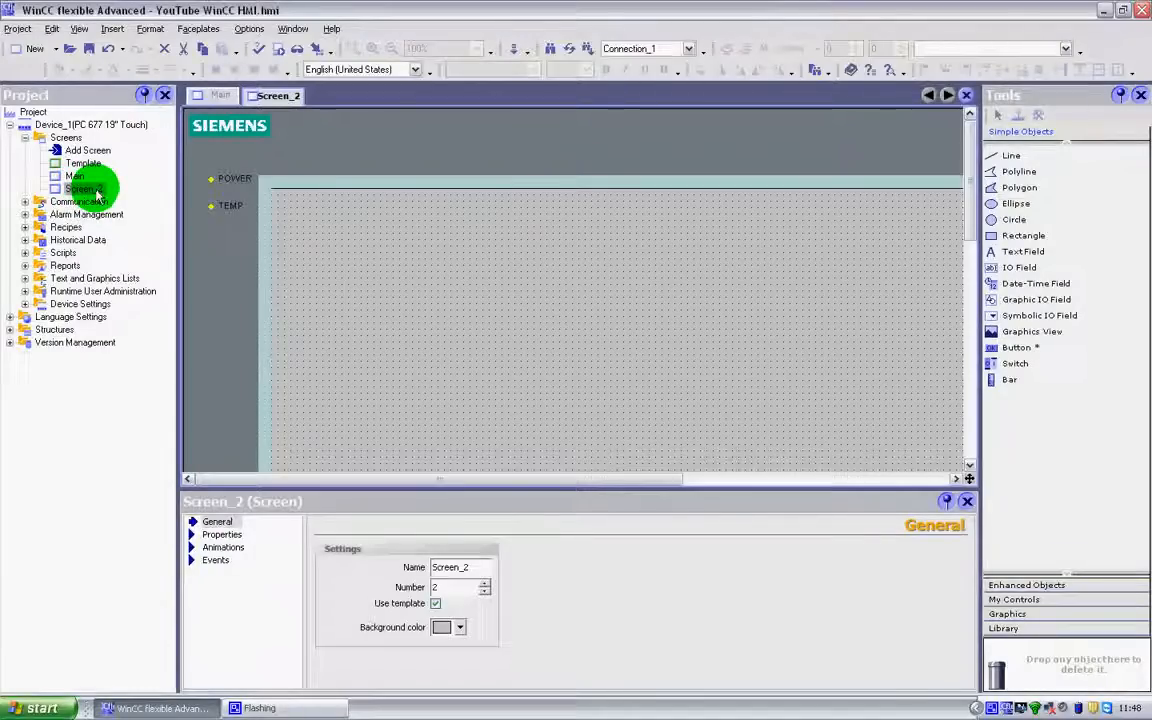
right_click(98, 193)
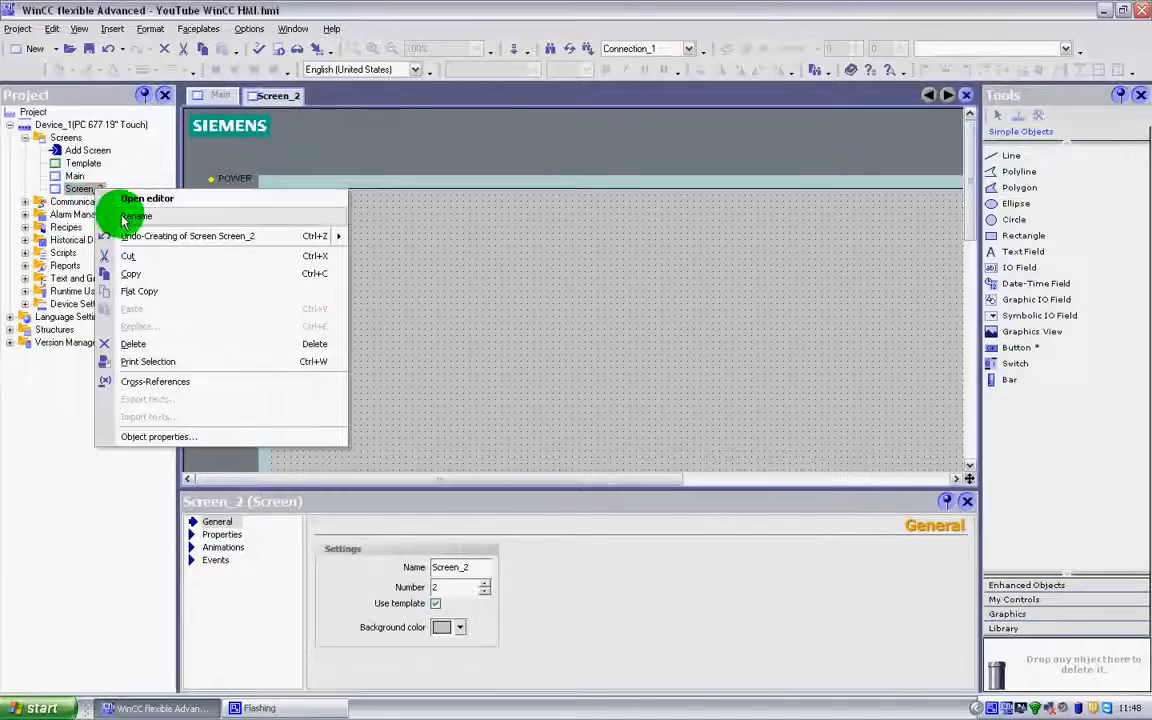
click(136, 216)
text(Overview)
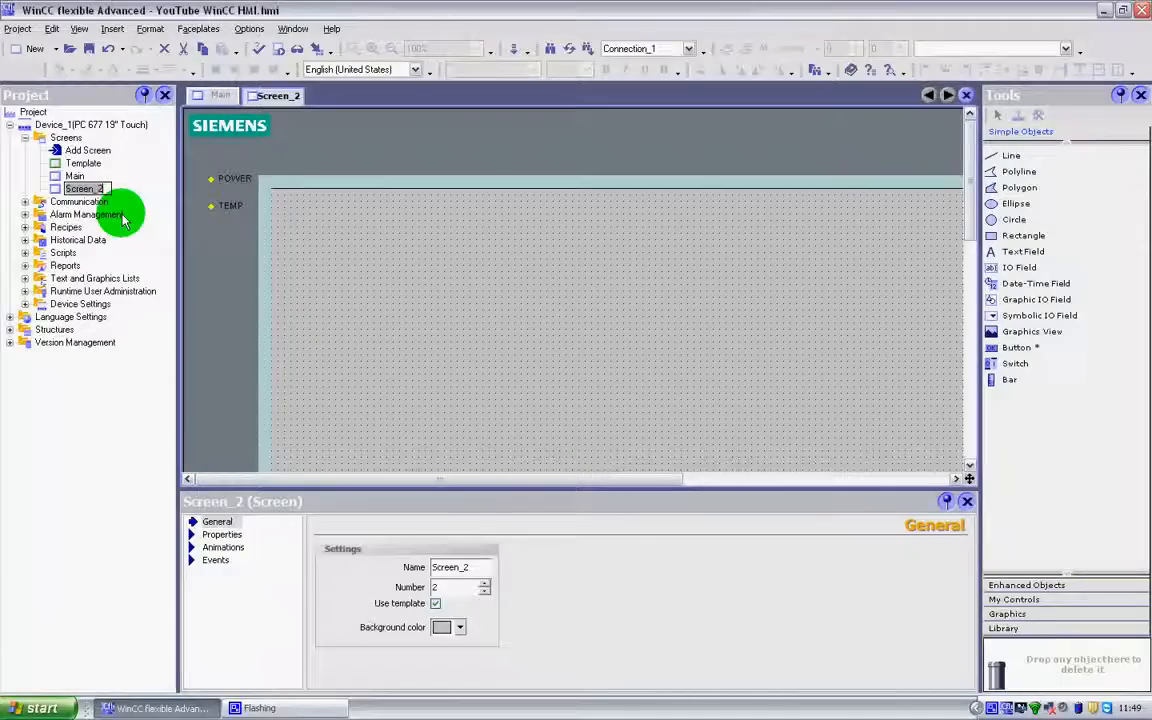
text(ver)
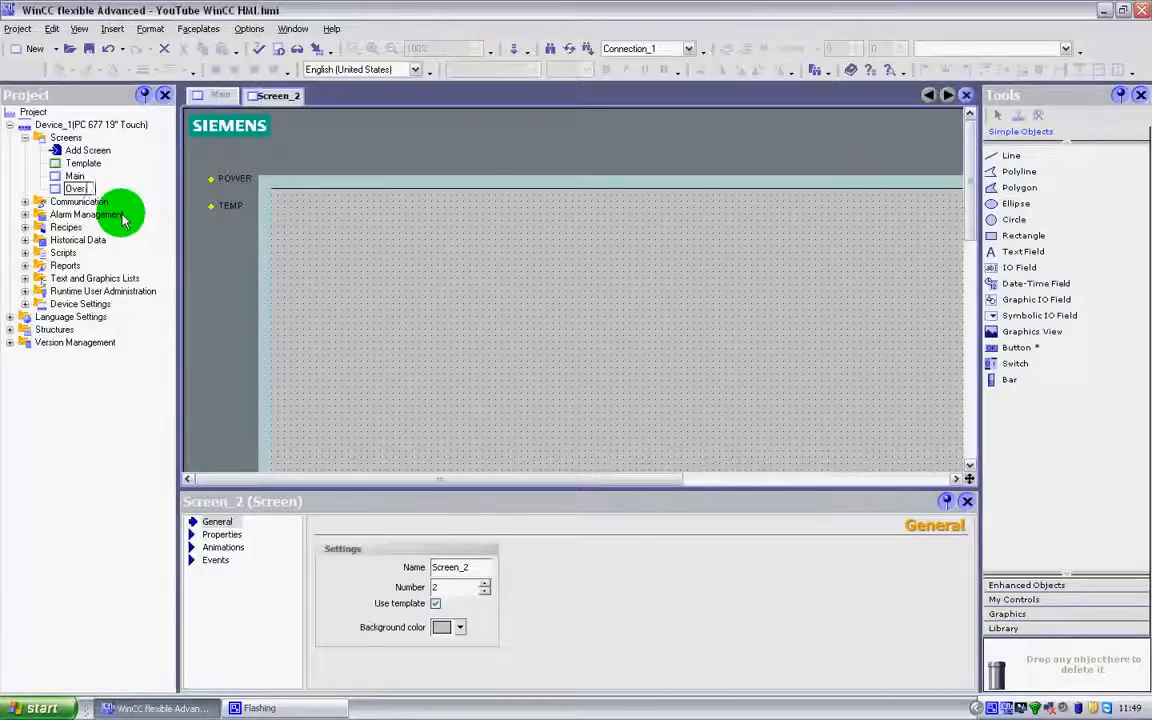
text(-view)
key(Return)
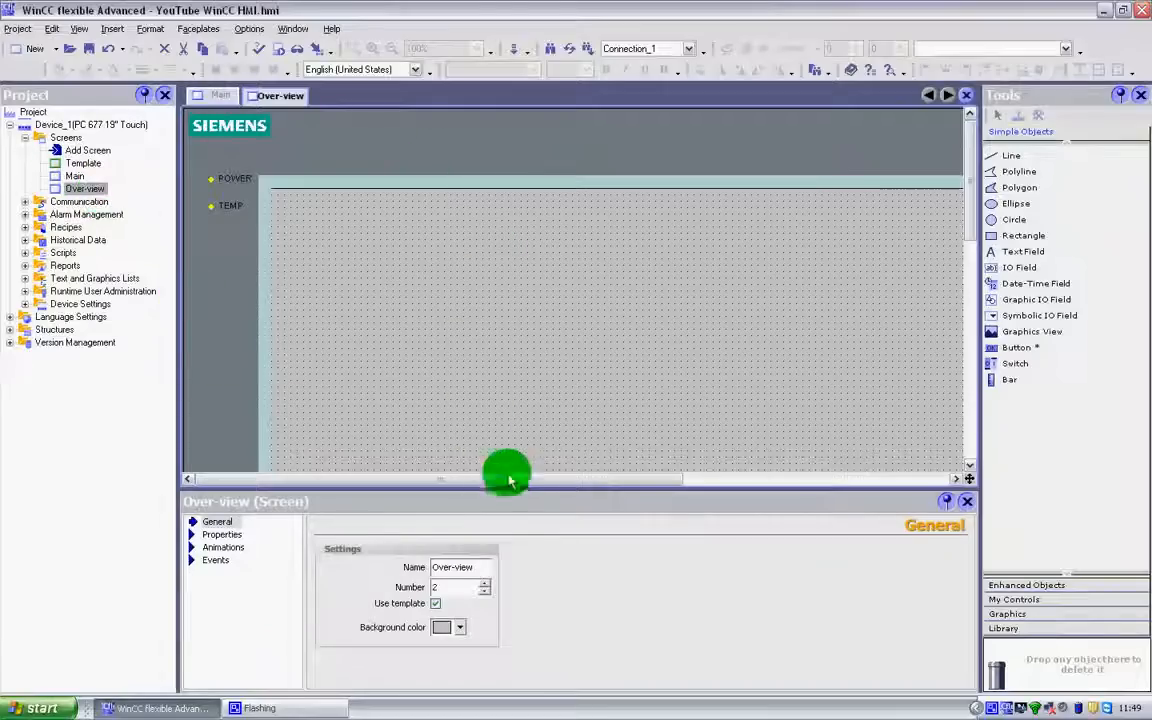
Enlarge the screen editing area by shrinking the properties, project and tools panes around it
drag(509, 494, 520, 635)
drag(184, 305, 168, 292)
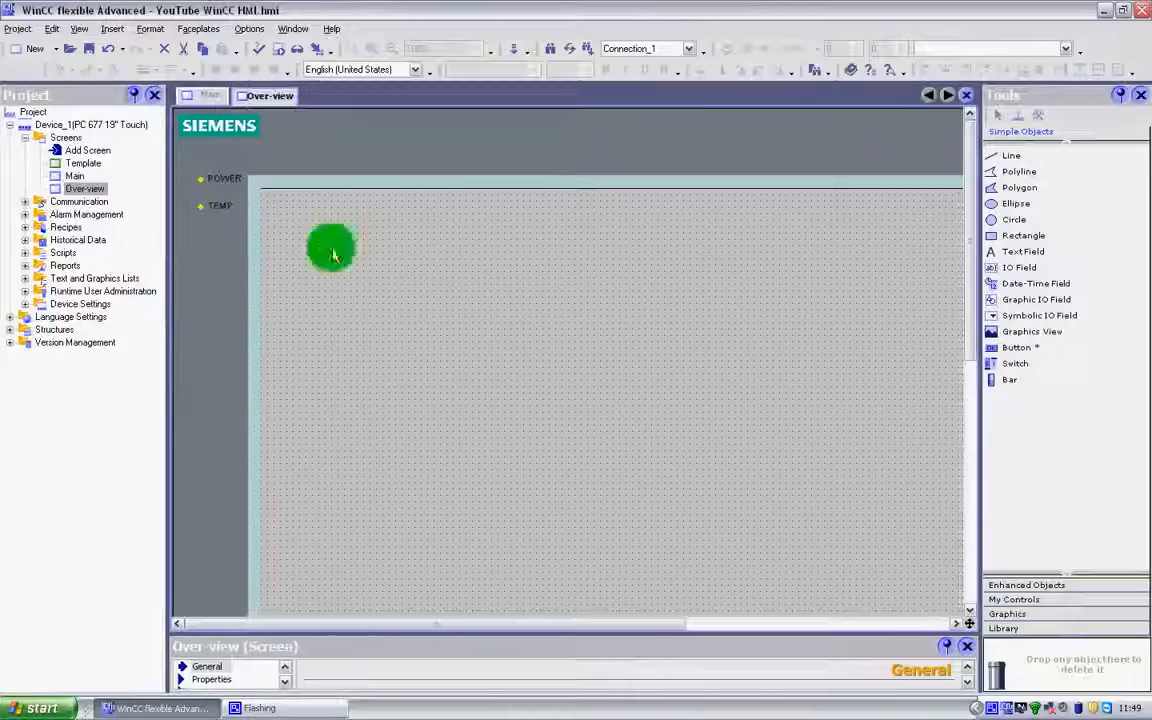
drag(980, 200, 1027, 212)
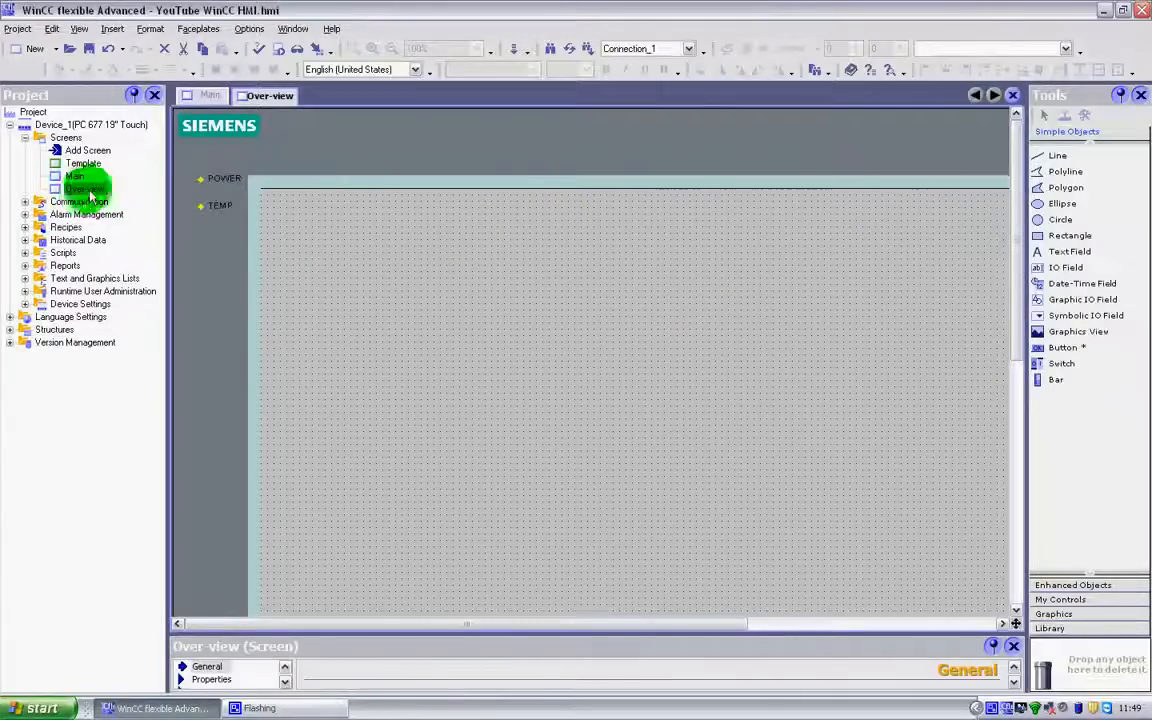
Pull the permanent-window line down into the Over-view screen and return it to the screen's upper edge, with the properties pane collapsed
click(572, 190)
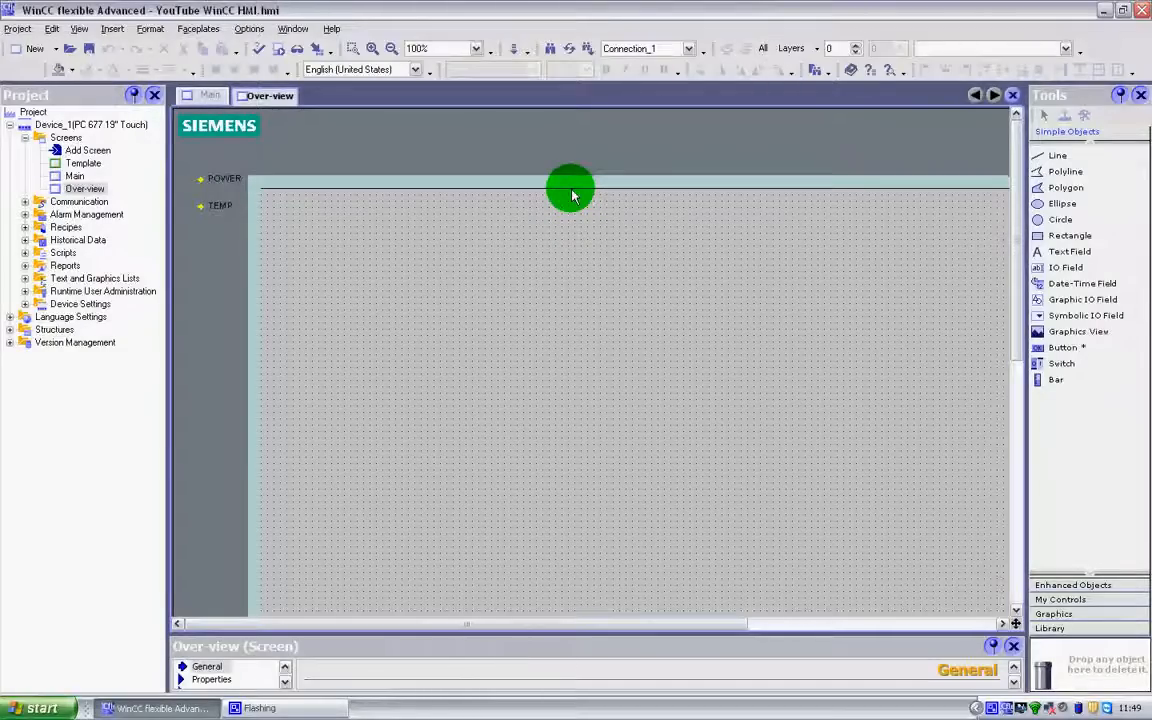
drag(572, 195, 581, 279)
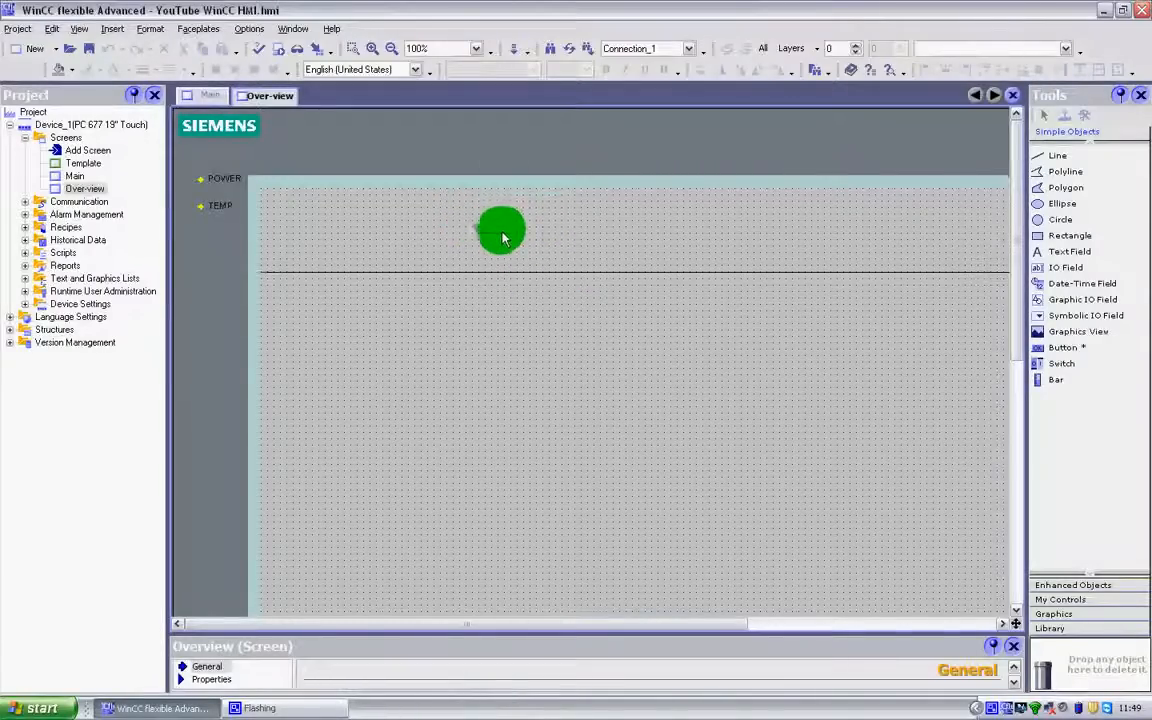
double_click(511, 358)
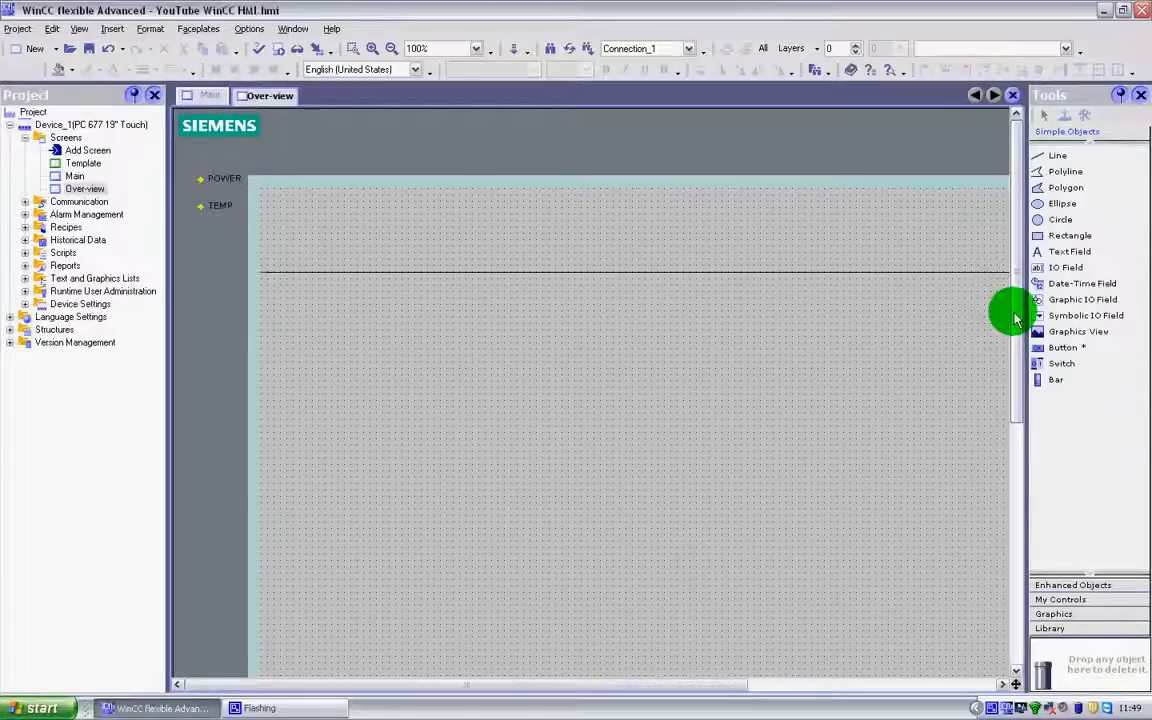
scroll(1015, 318, down, 1)
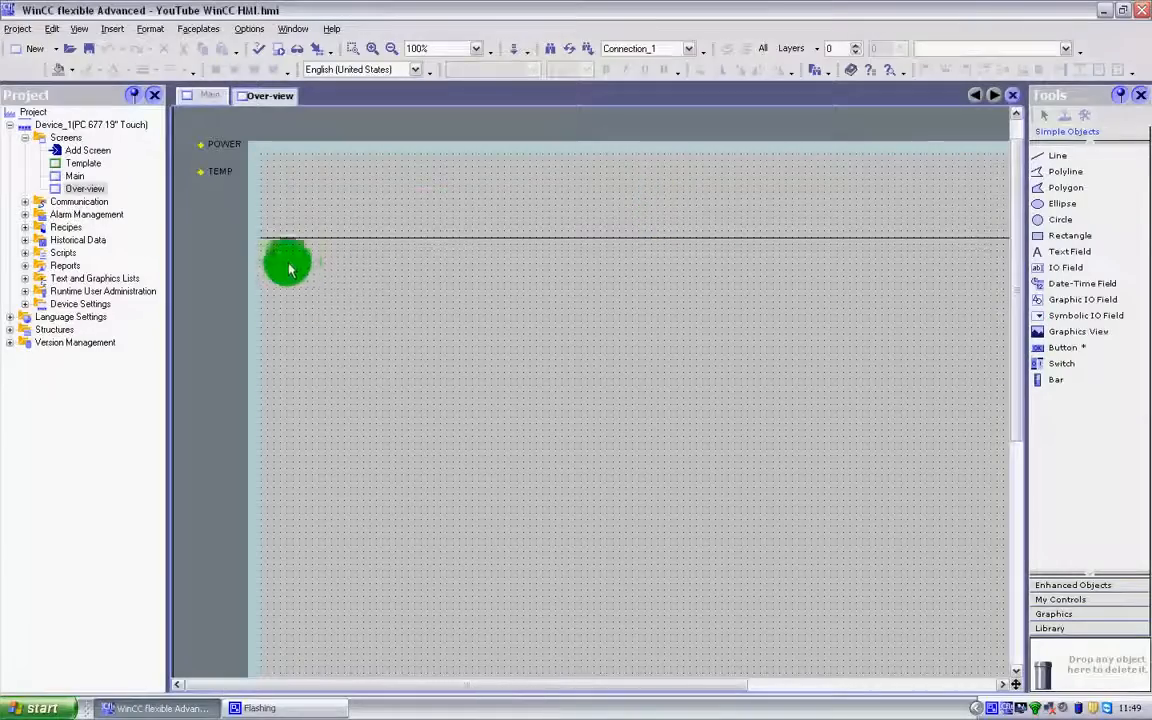
drag(407, 241, 406, 159)
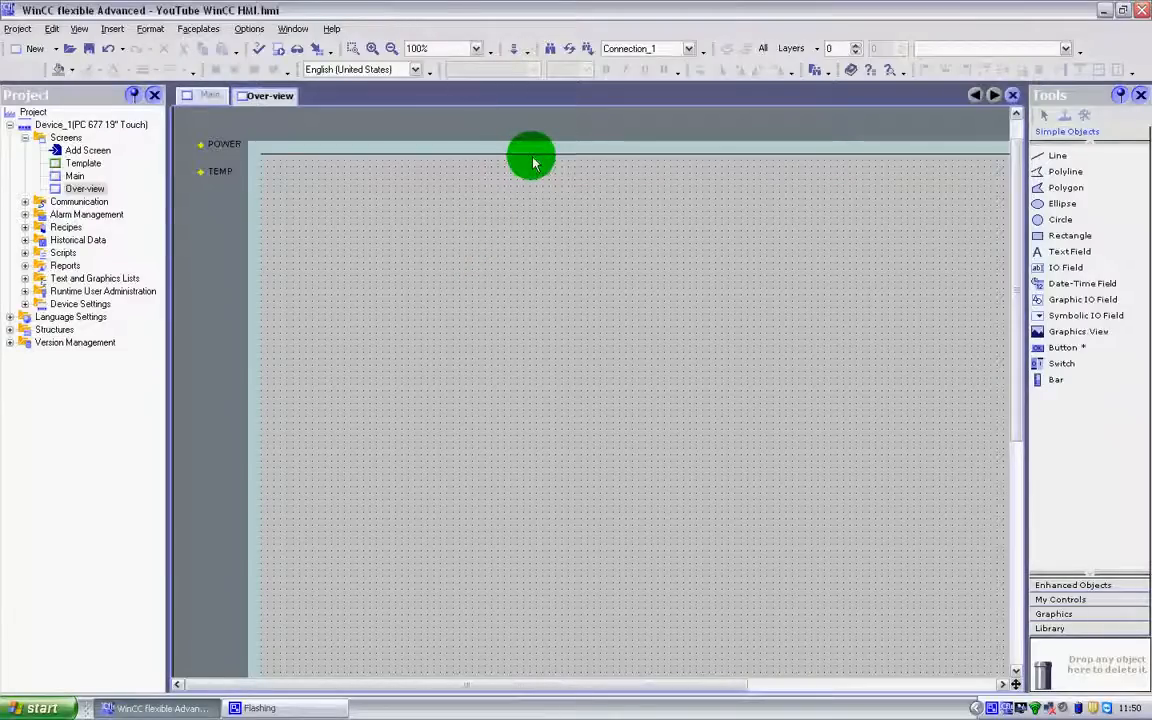
Lower the permanent-window line again to try placing a custom control there, and restore the line to the upper edge
drag(534, 162, 523, 312)
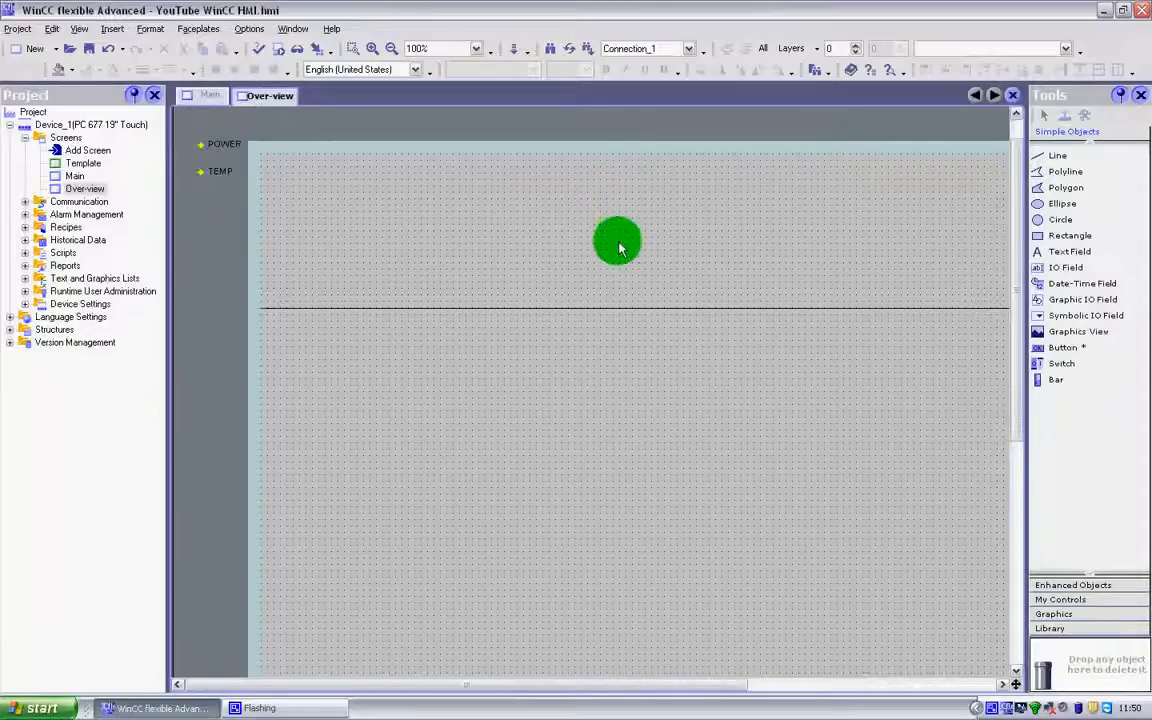
click(1058, 601)
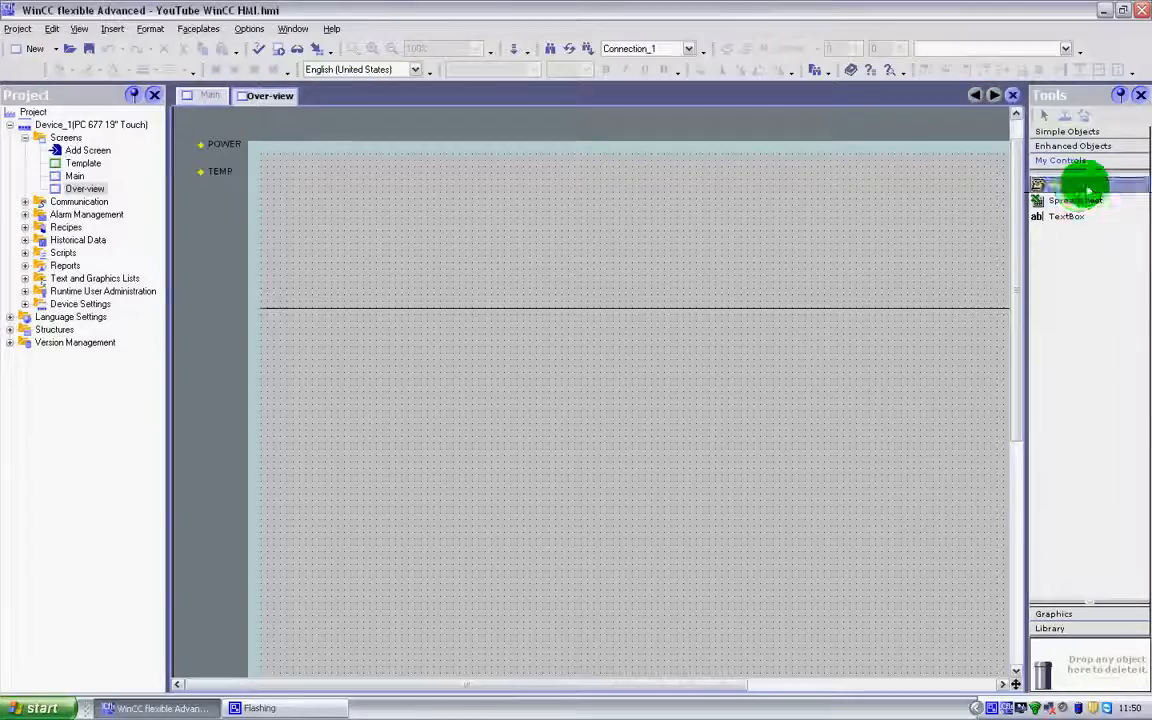
drag(1067, 192, 851, 309)
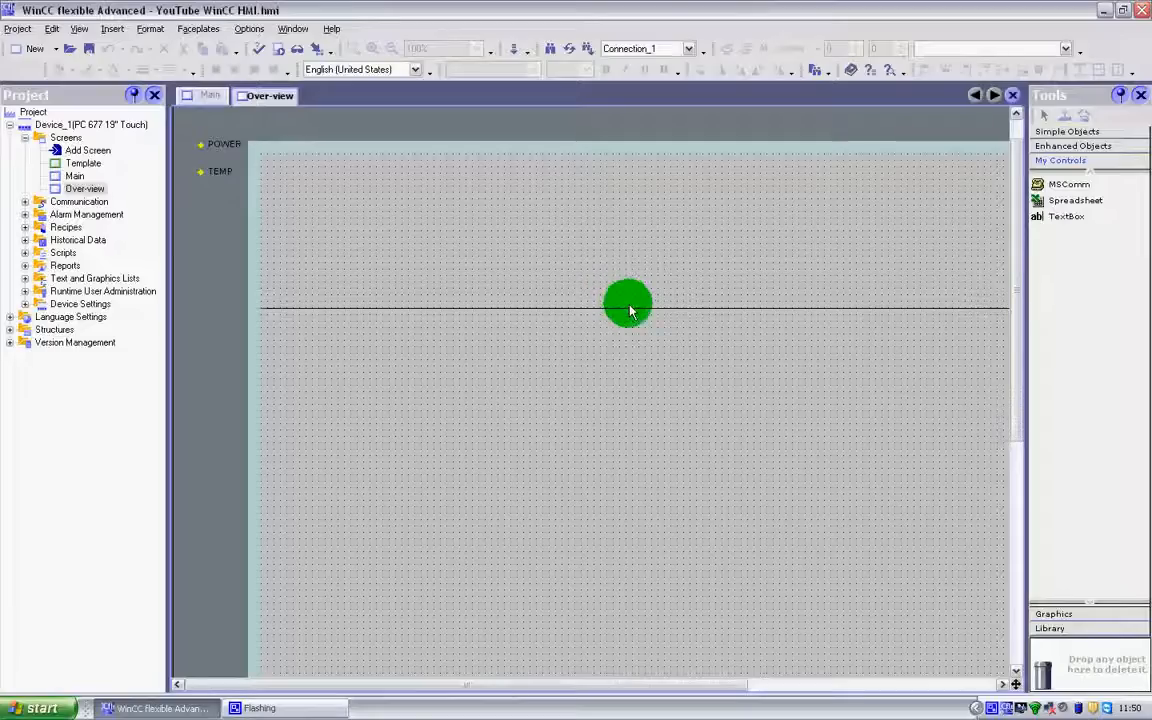
drag(630, 309, 636, 157)
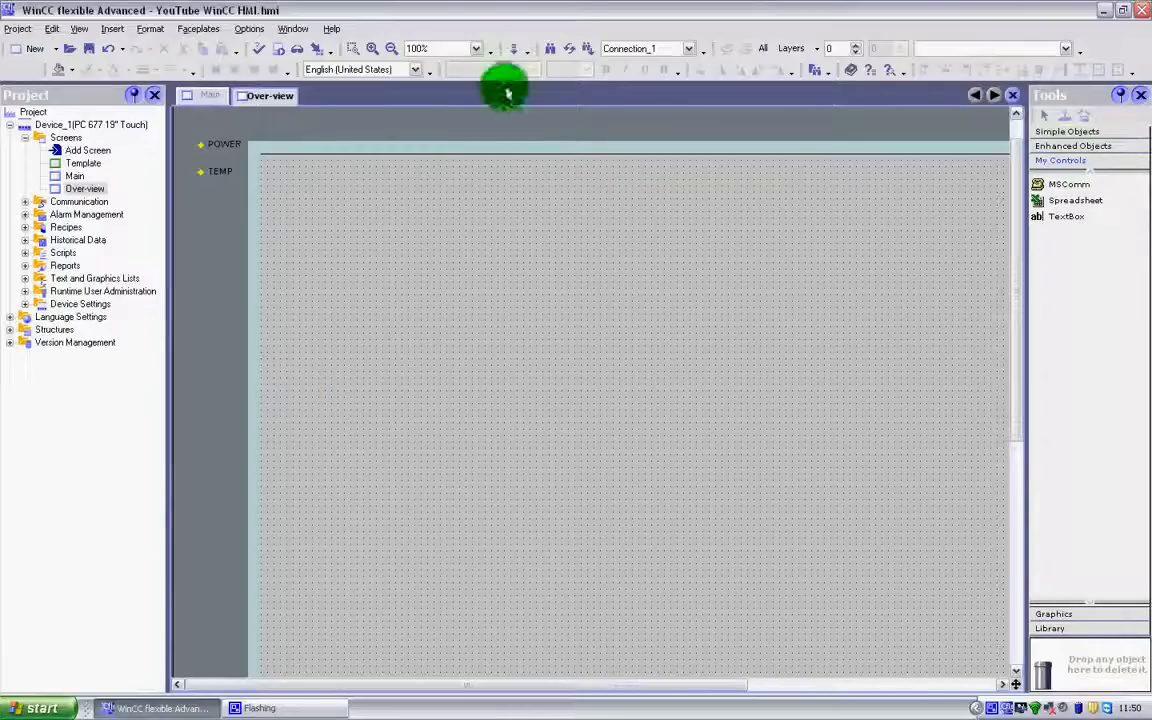
mouse_move(498, 160)
mouse_down()
mouse_move(465, 327)
mouse_move(486, 329)
mouse_move(489, 155)
mouse_up()
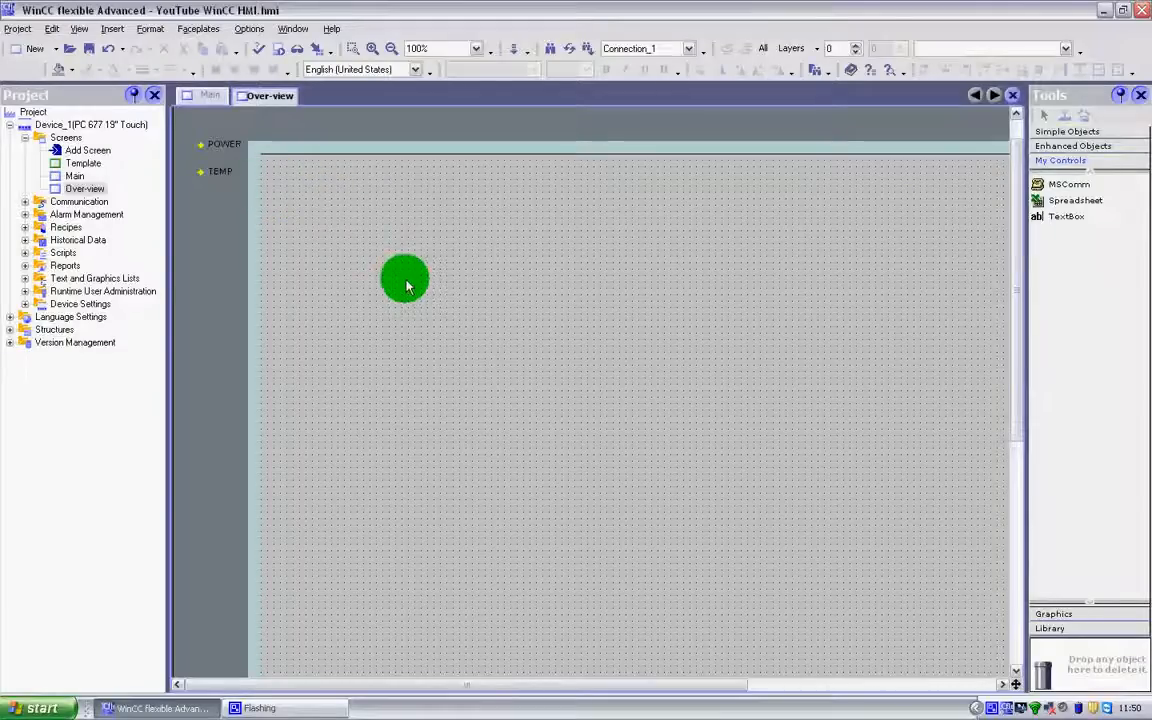
Open the Template screen for editing
scroll(415, 270, down, 2)
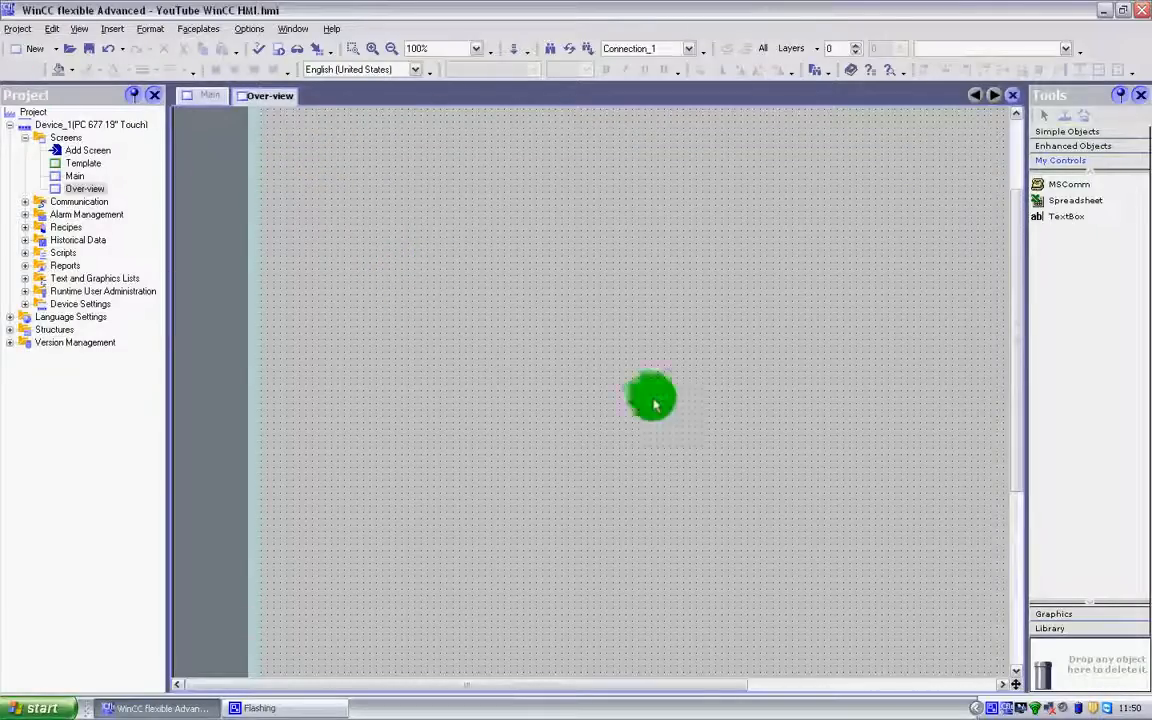
scroll(527, 303, up, 2)
click(82, 163)
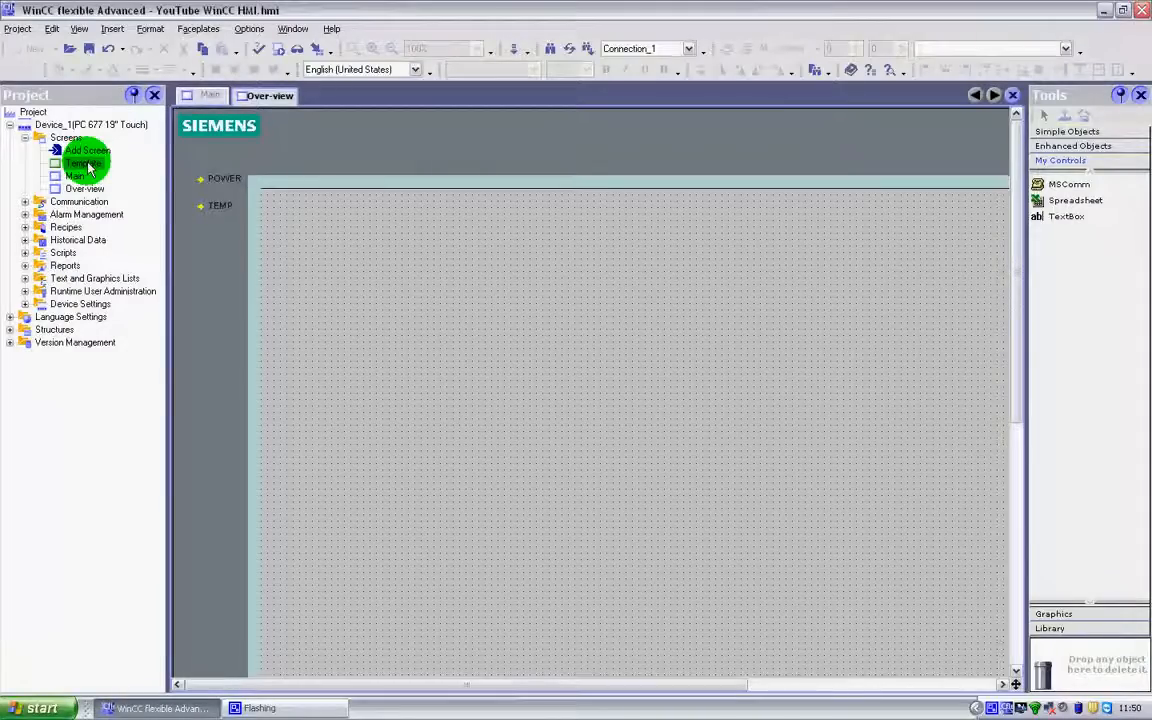
double_click(88, 165)
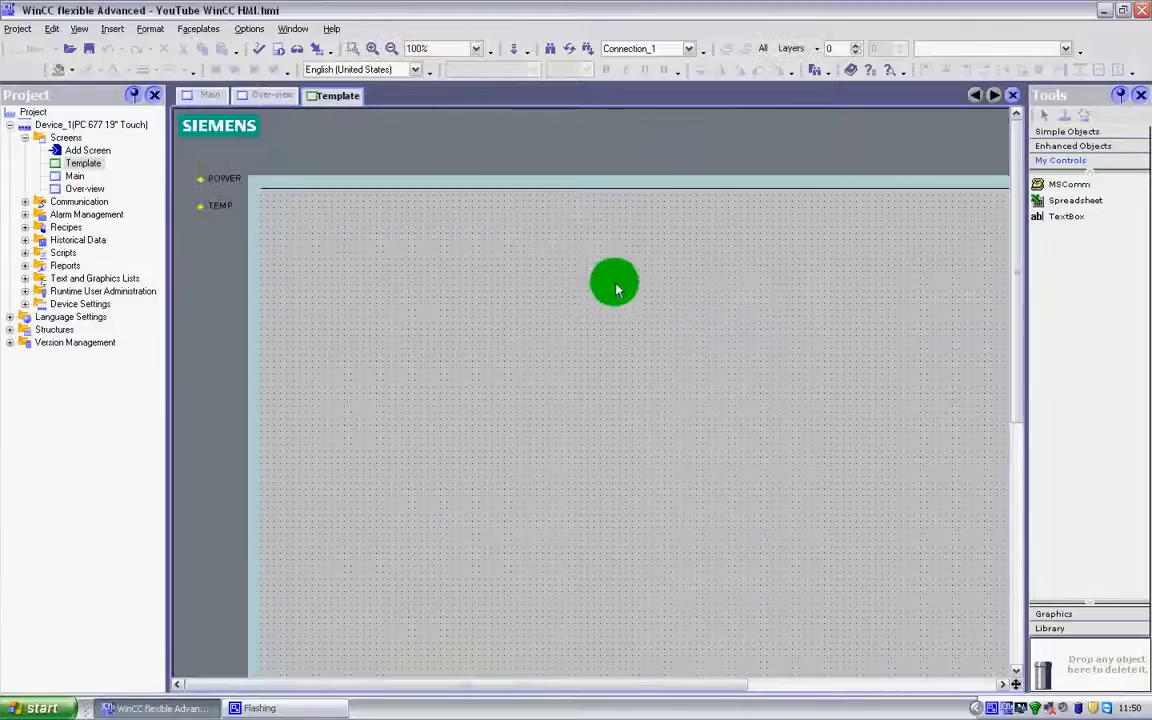
Place two buttons side by side in the lower-left corner of the Template screen and stretch the first to the second's height
drag(501, 688, 748, 690)
drag(1021, 368, 972, 597)
drag(830, 689, 578, 695)
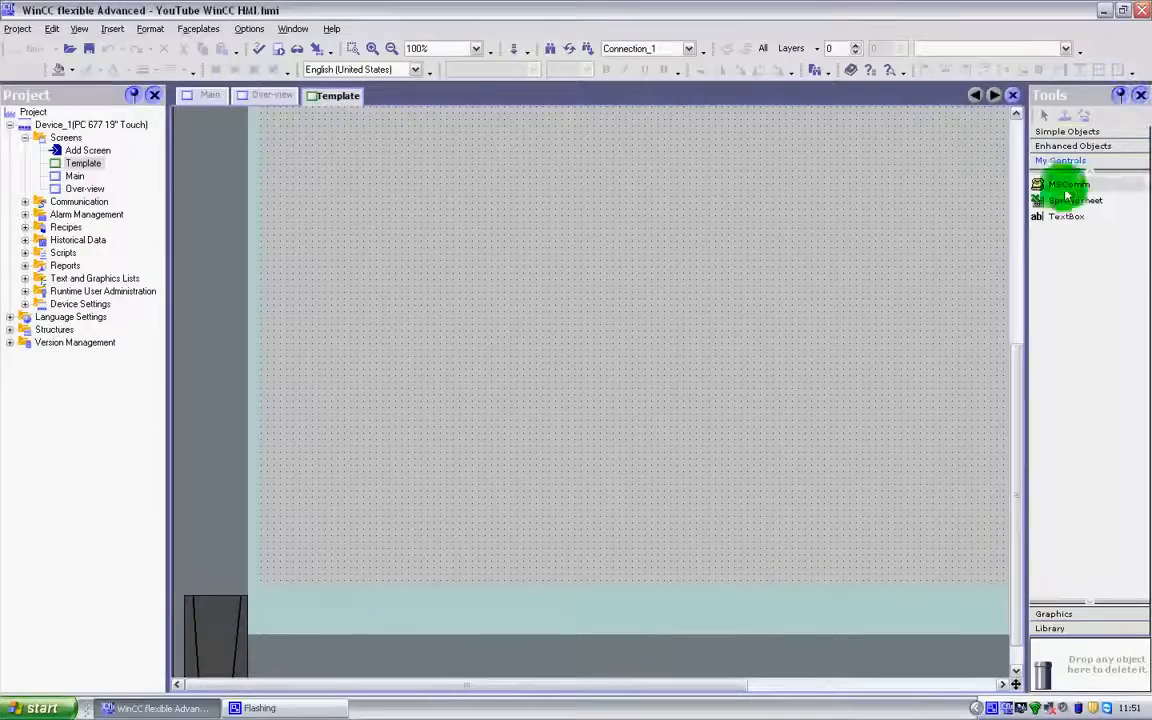
click(1068, 131)
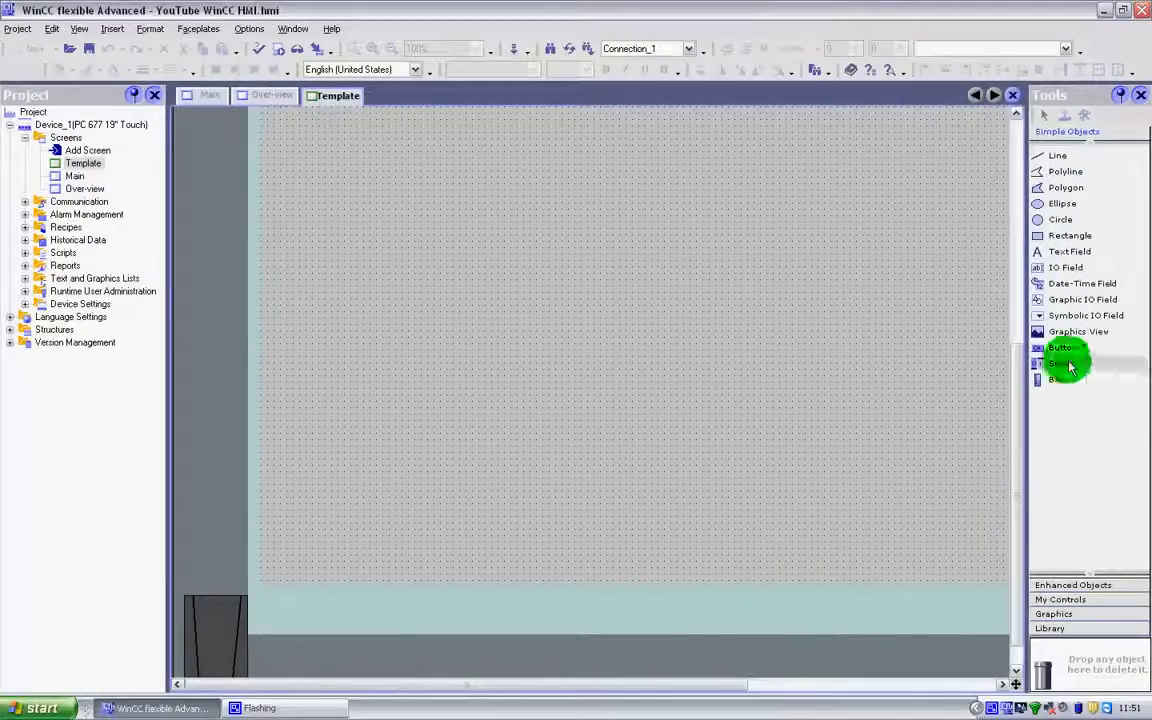
drag(1043, 352, 441, 576)
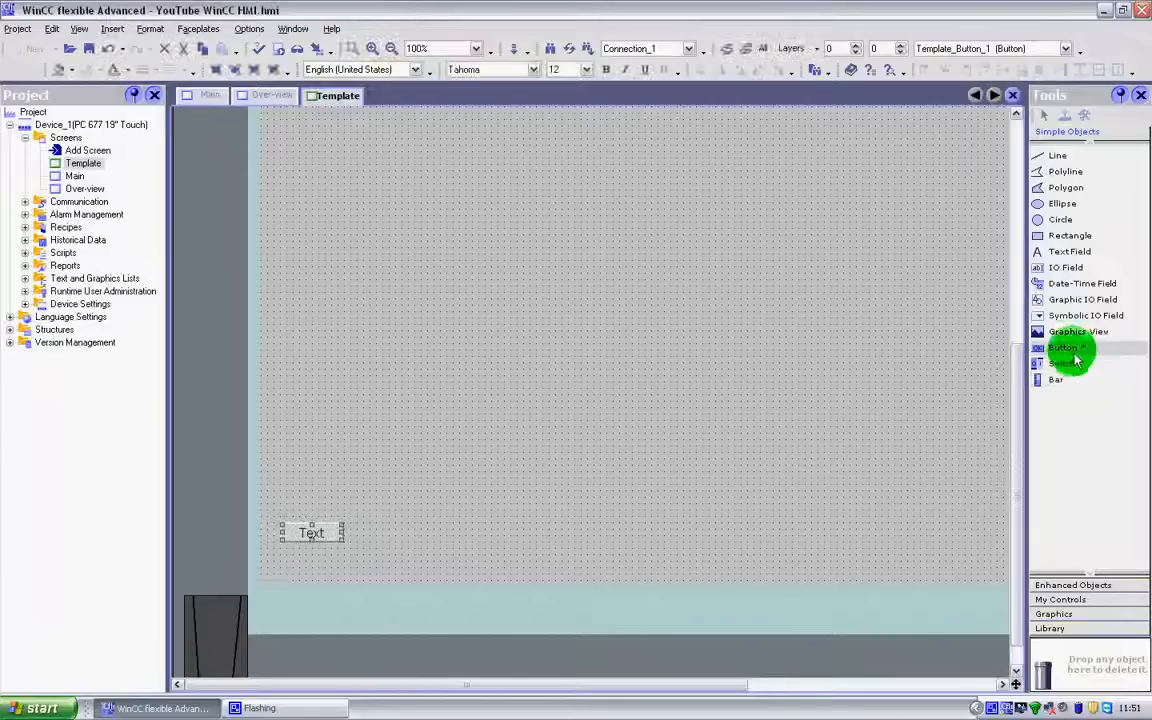
drag(1058, 355, 414, 537)
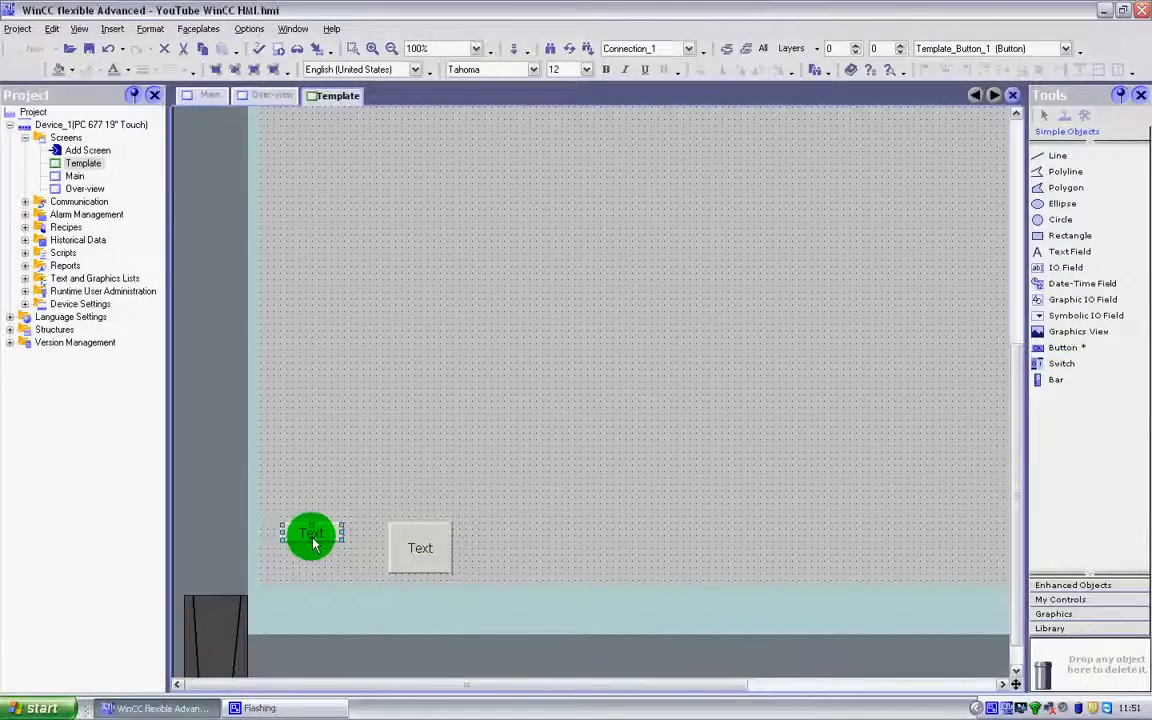
drag(312, 541, 310, 573)
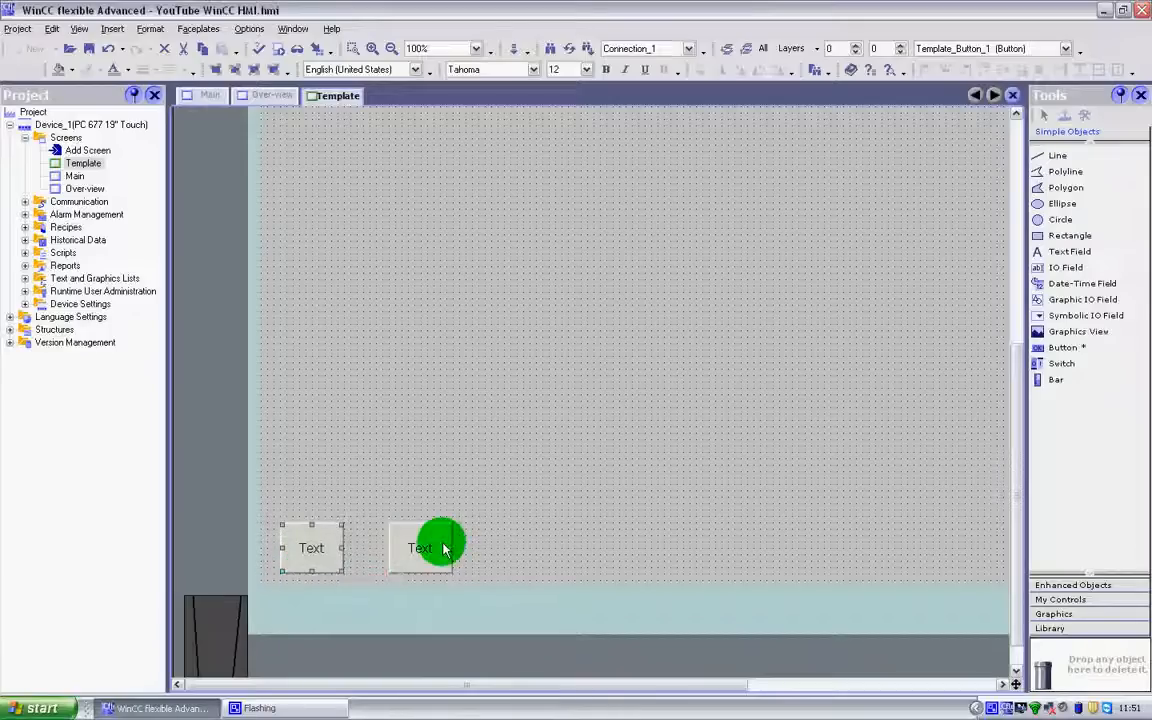
Copy the second button on the Template screen and place the pasted copy to its right as a third button in the row
right_click(441, 547)
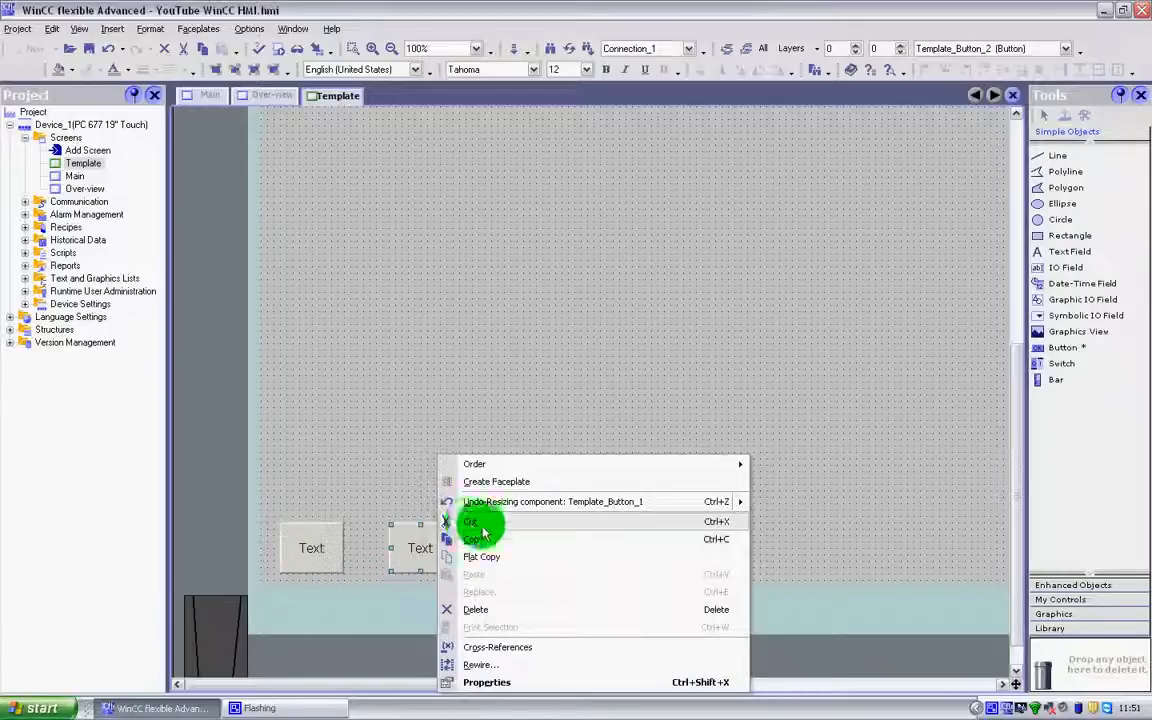
click(530, 545)
right_click(530, 545)
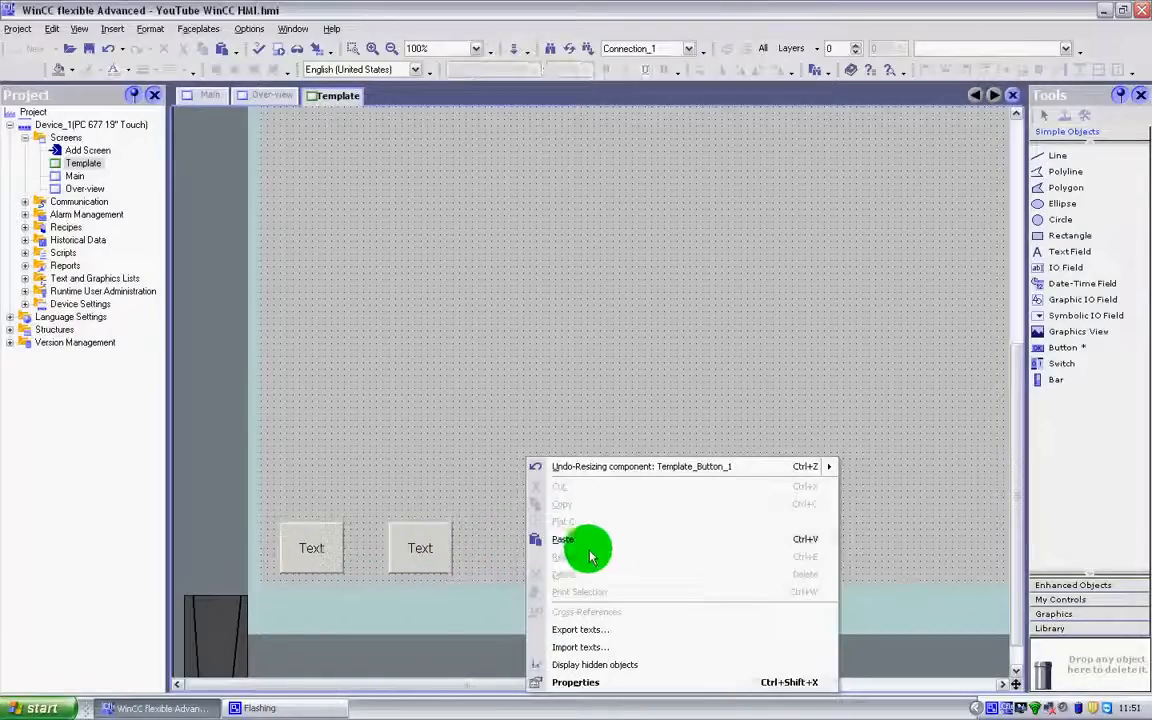
click(586, 540)
drag(417, 561, 527, 558)
click(889, 434)
click(508, 558)
click(856, 474)
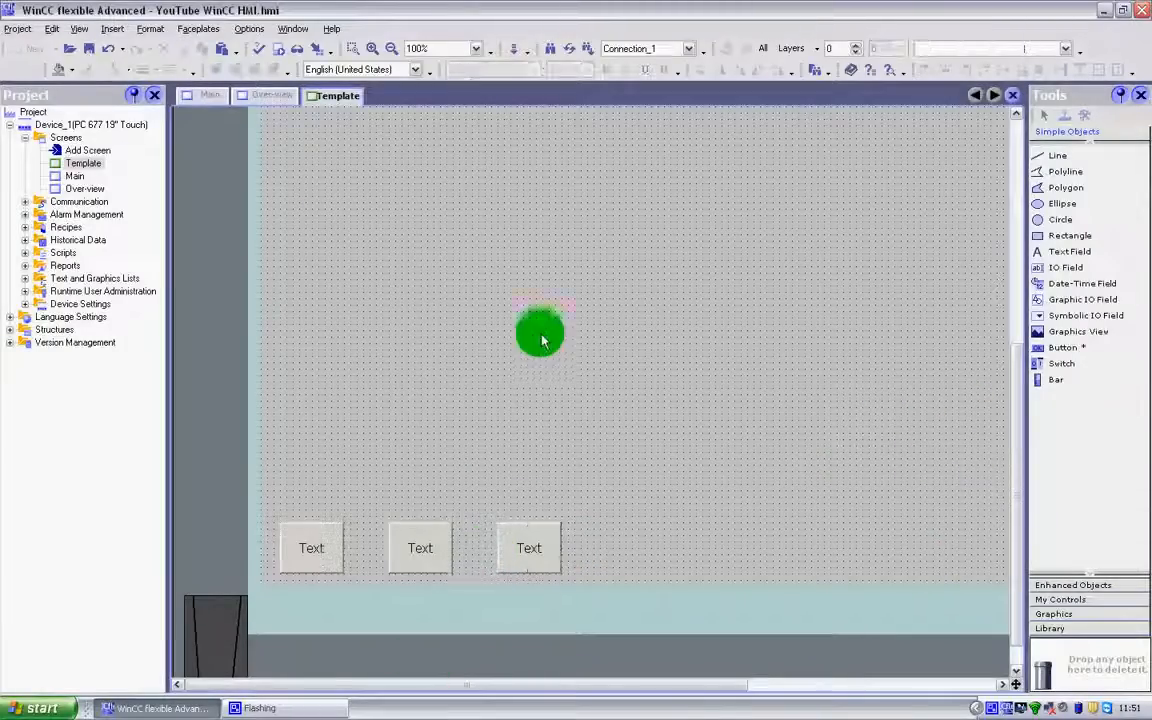
Examine how the Template screen's three buttons appear on the Main screen at 100% zoom and on the Over-view screen
click(77, 177)
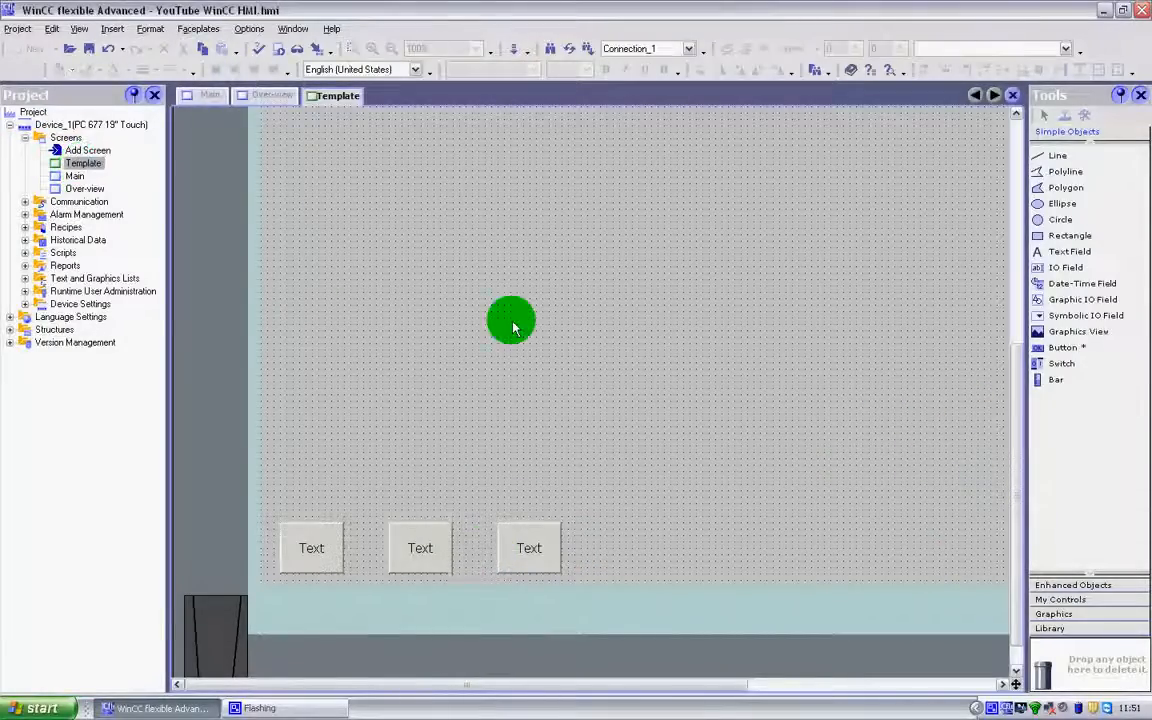
double_click(78, 177)
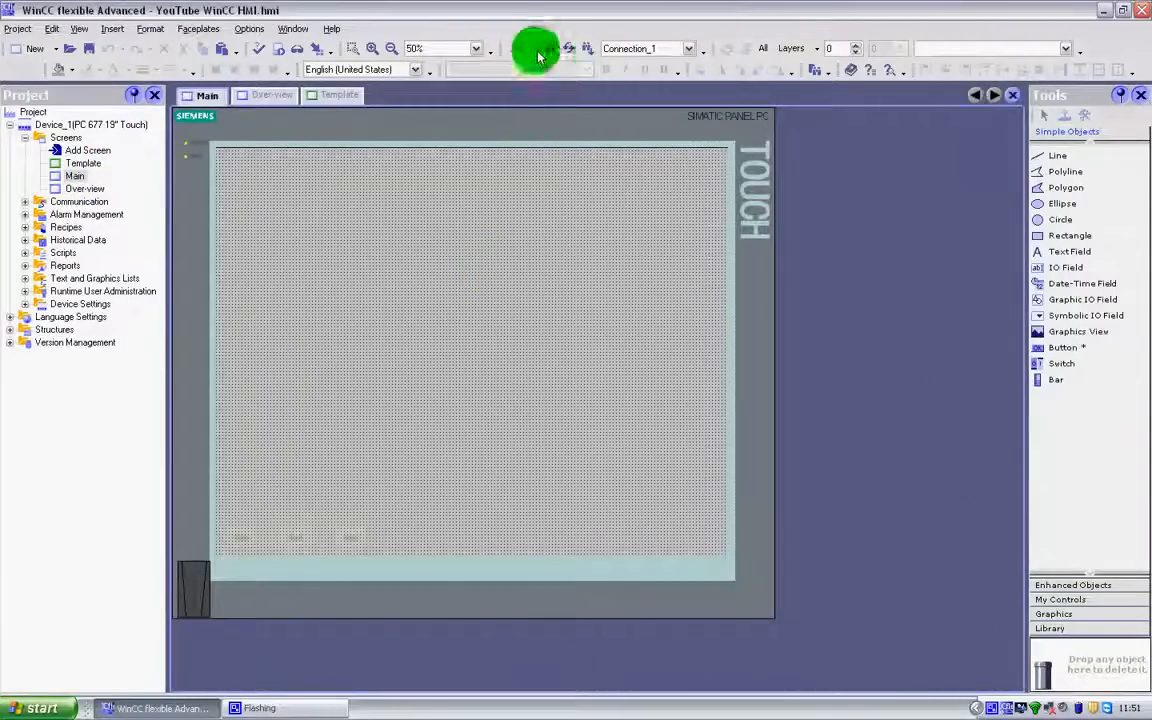
click(476, 48)
click(450, 95)
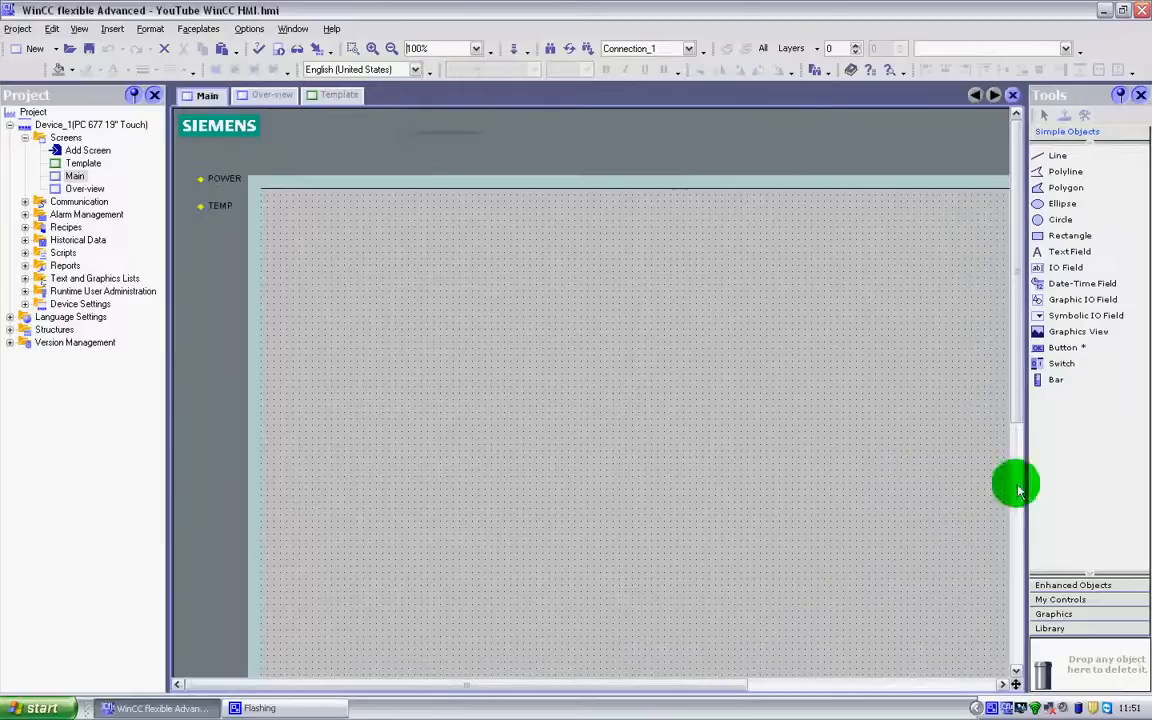
drag(1016, 265, 972, 532)
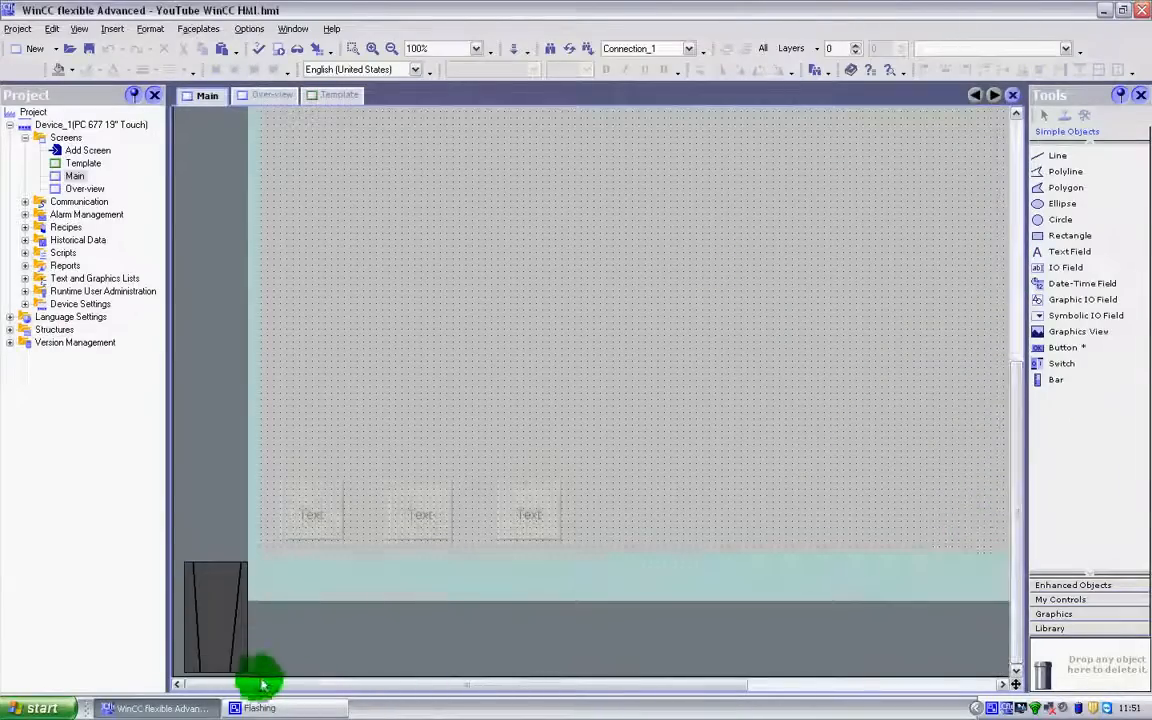
drag(315, 687, 354, 692)
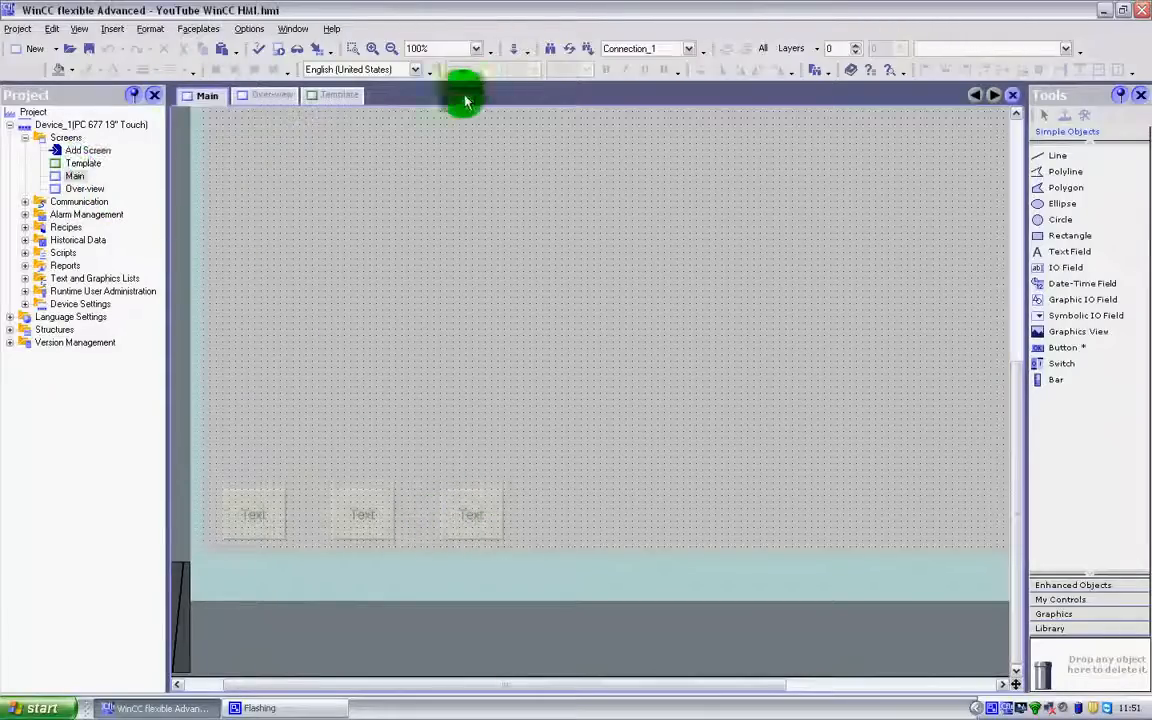
click(339, 95)
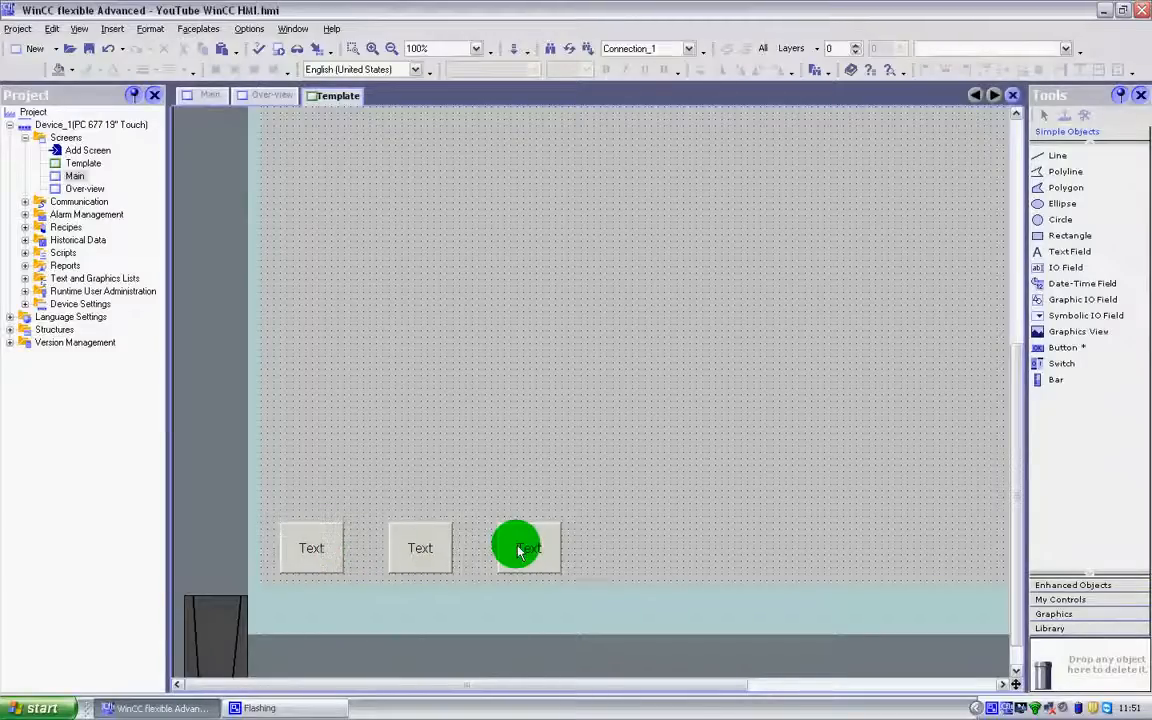
double_click(75, 178)
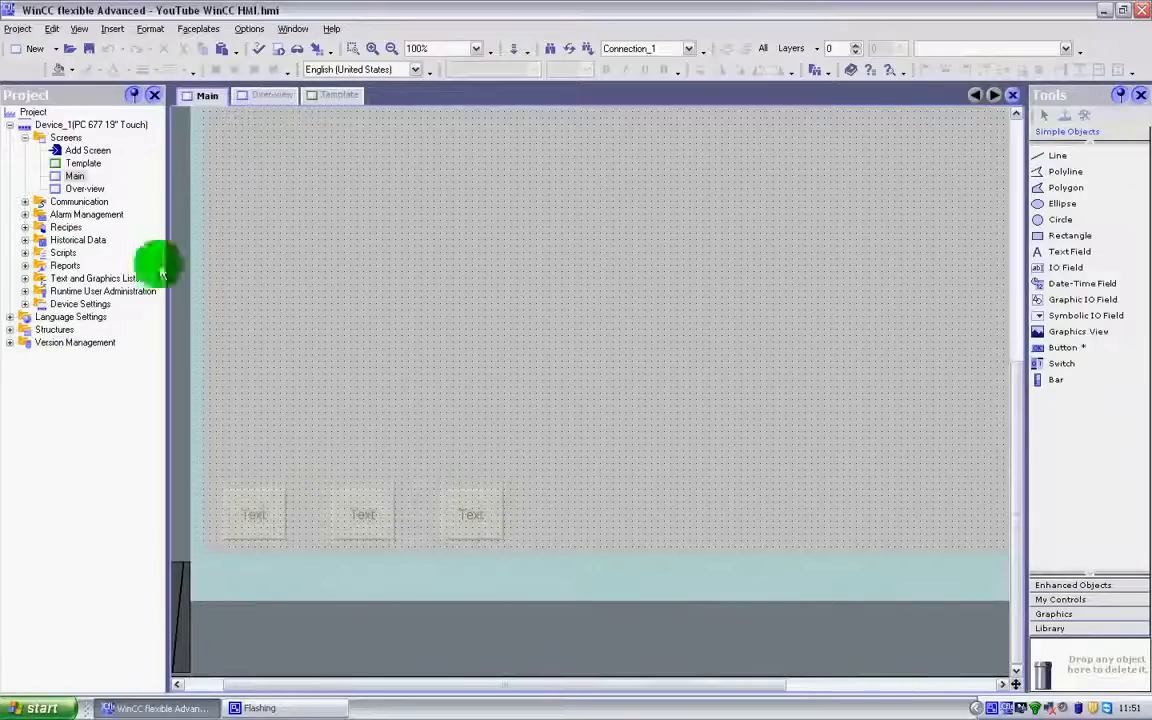
double_click(100, 193)
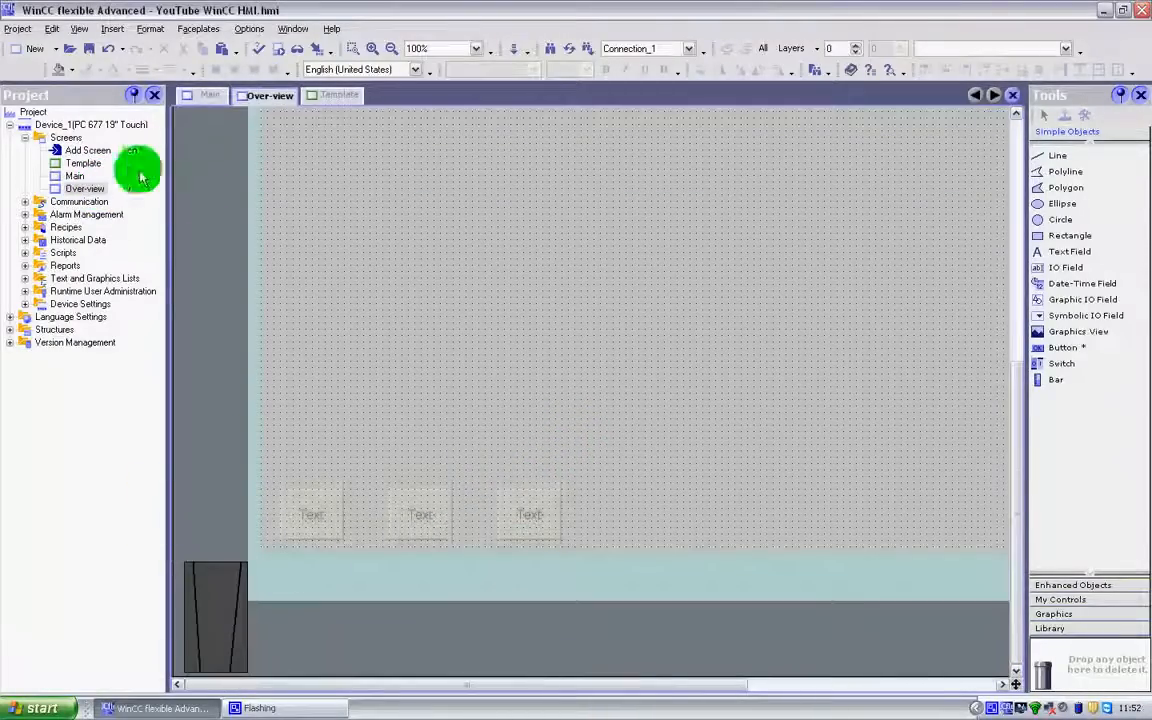
Add a new screen to the project and inspect the template buttons along its lower edge
double_click(84, 150)
scroll(638, 401, down, 10)
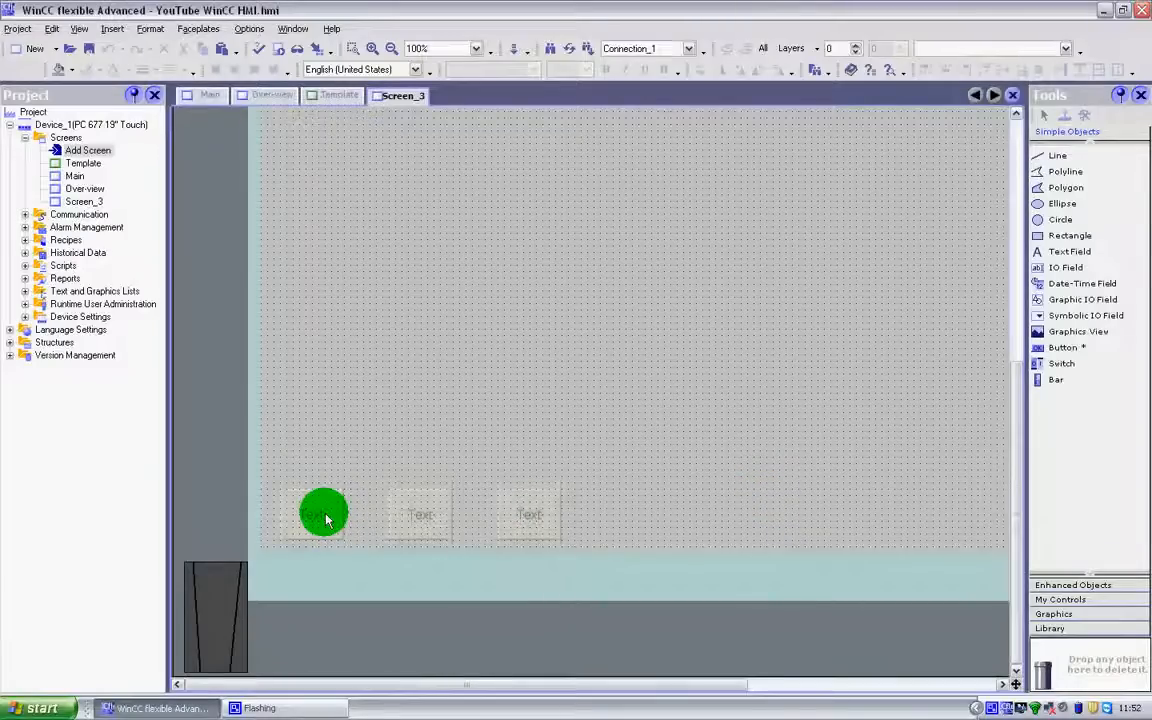
Return to the Template screen, open the first button's properties, and enlarge the properties pane with the button row kept in view
click(322, 95)
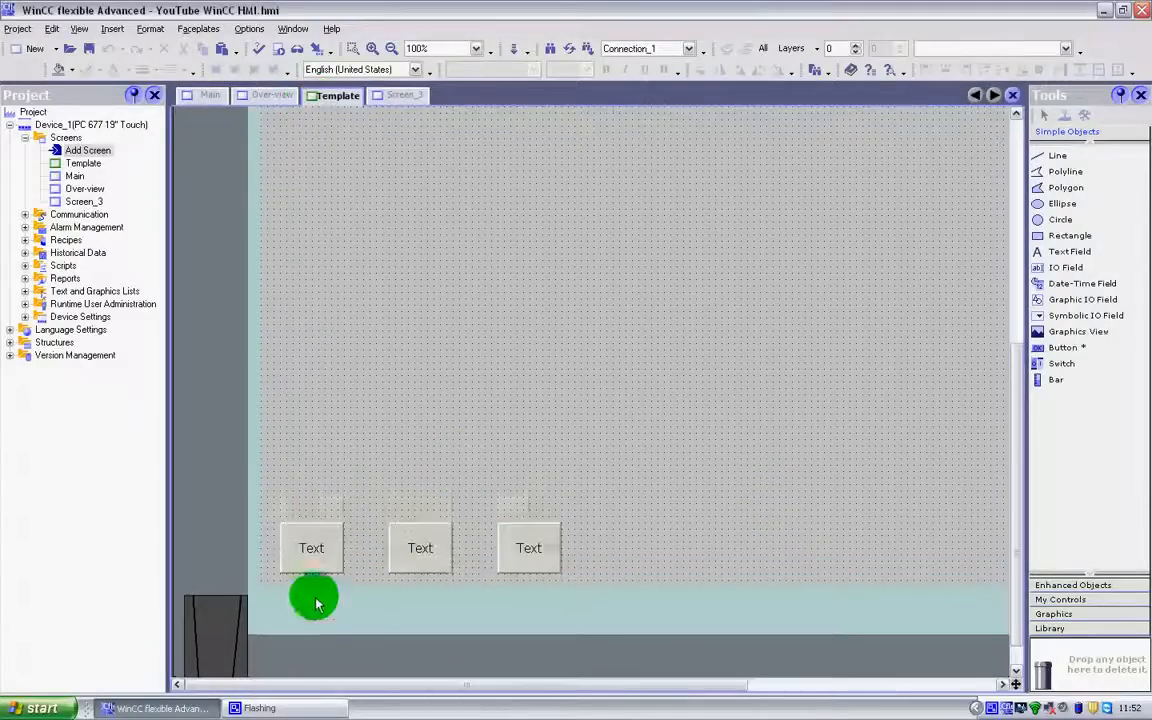
click(316, 552)
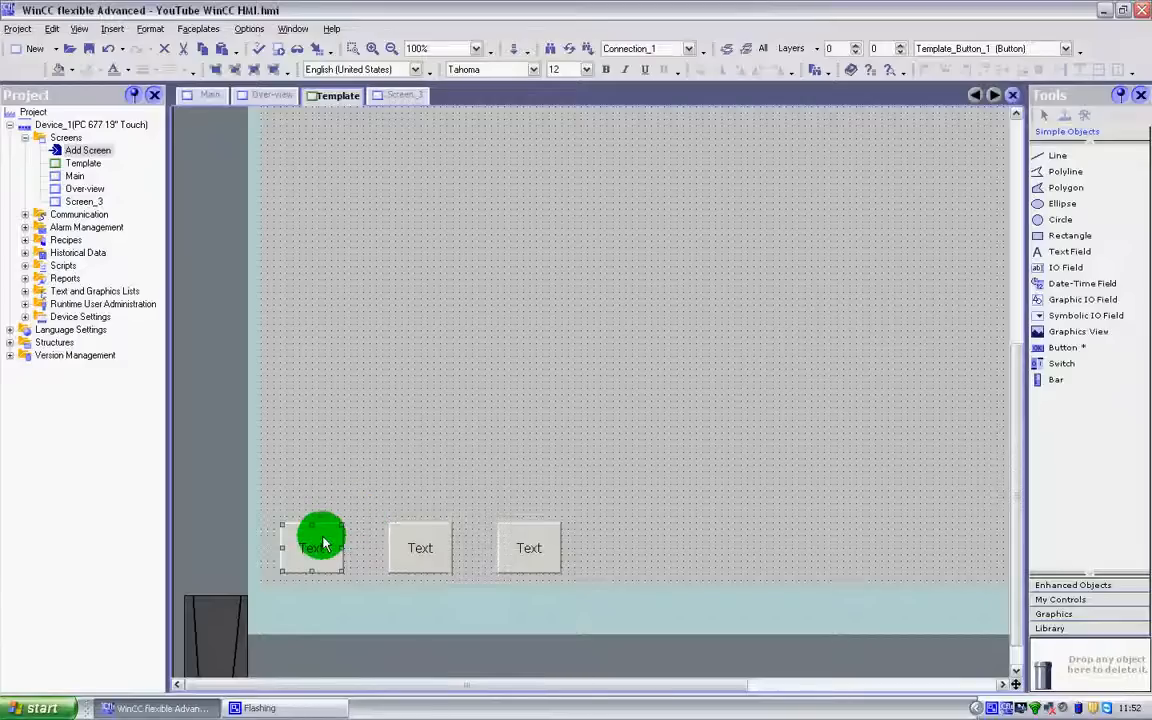
double_click(322, 543)
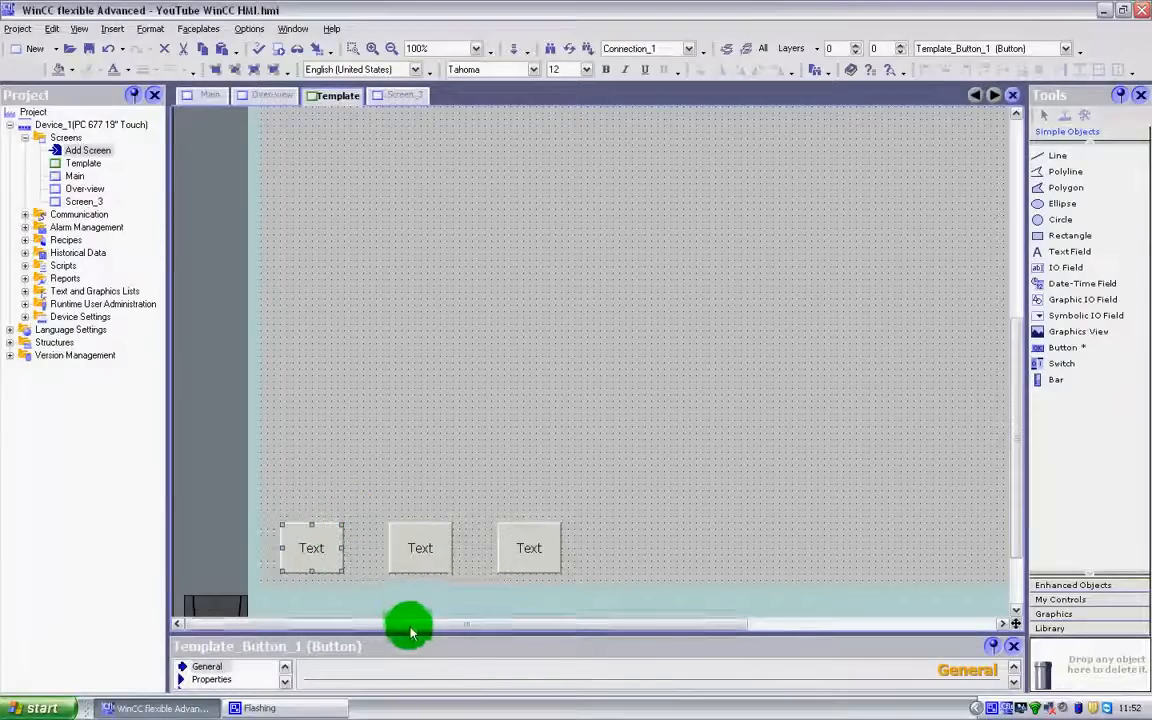
drag(414, 641, 420, 527)
drag(1012, 300, 1008, 406)
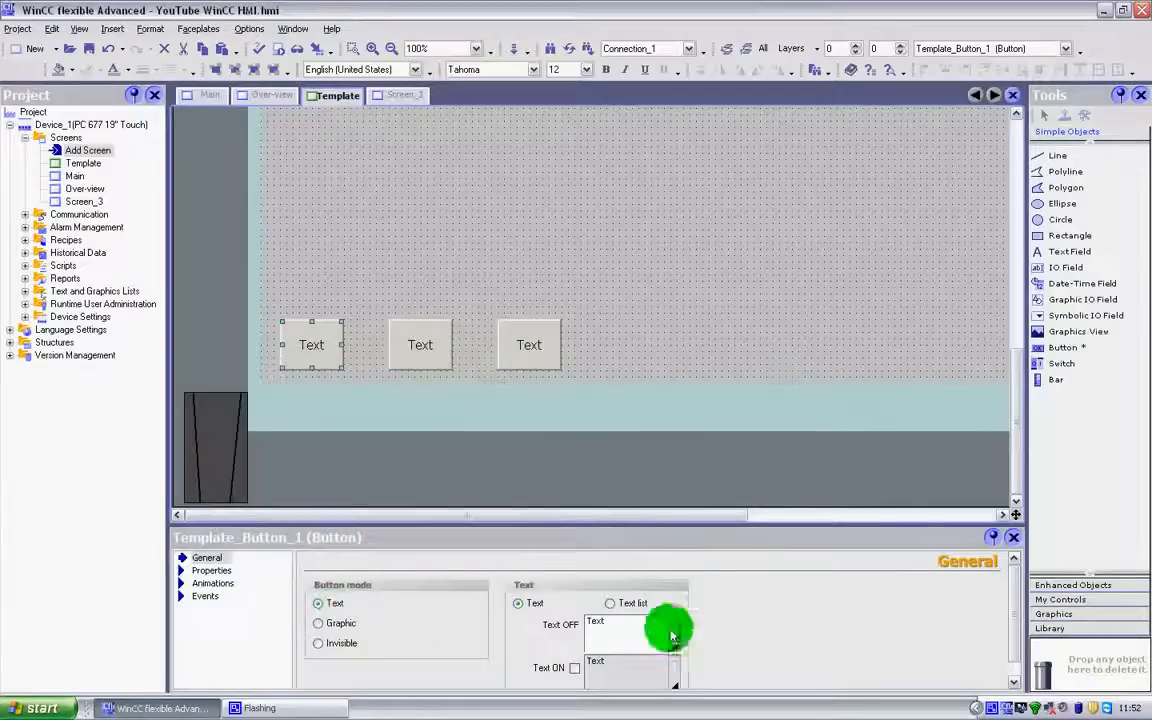
Set the first button's OFF text to "Start" followed by a line break
drag(586, 633, 608, 615)
text(Start)
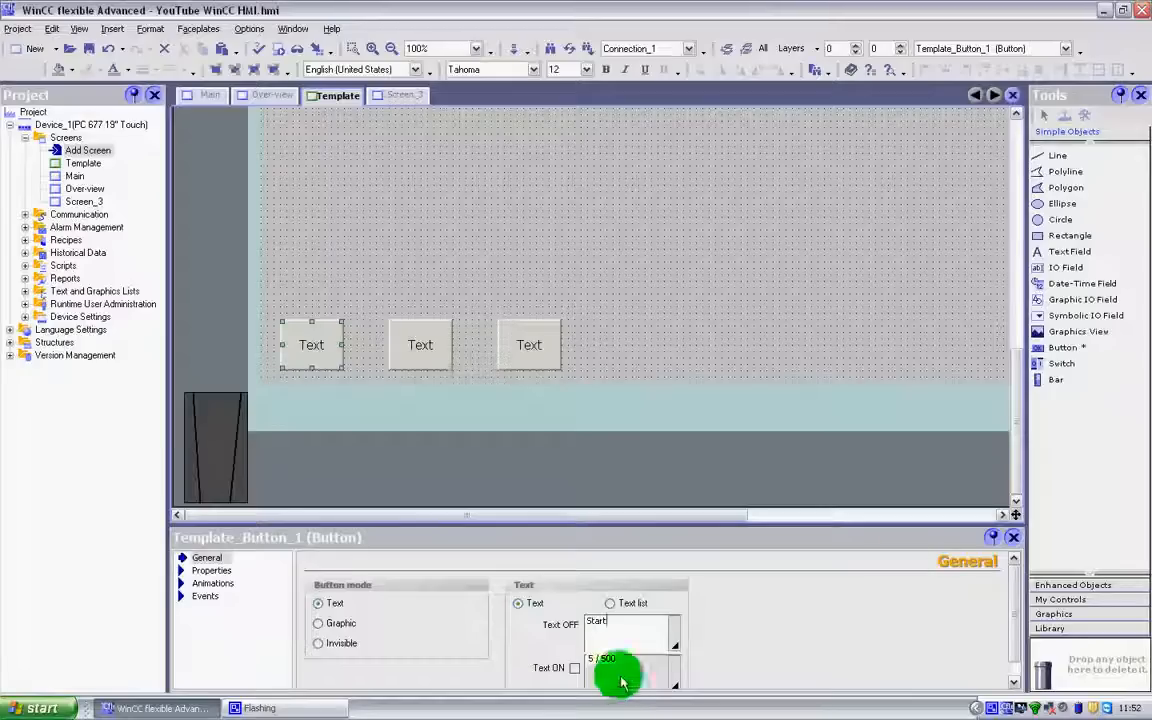
scroll(1008, 620, down, 1)
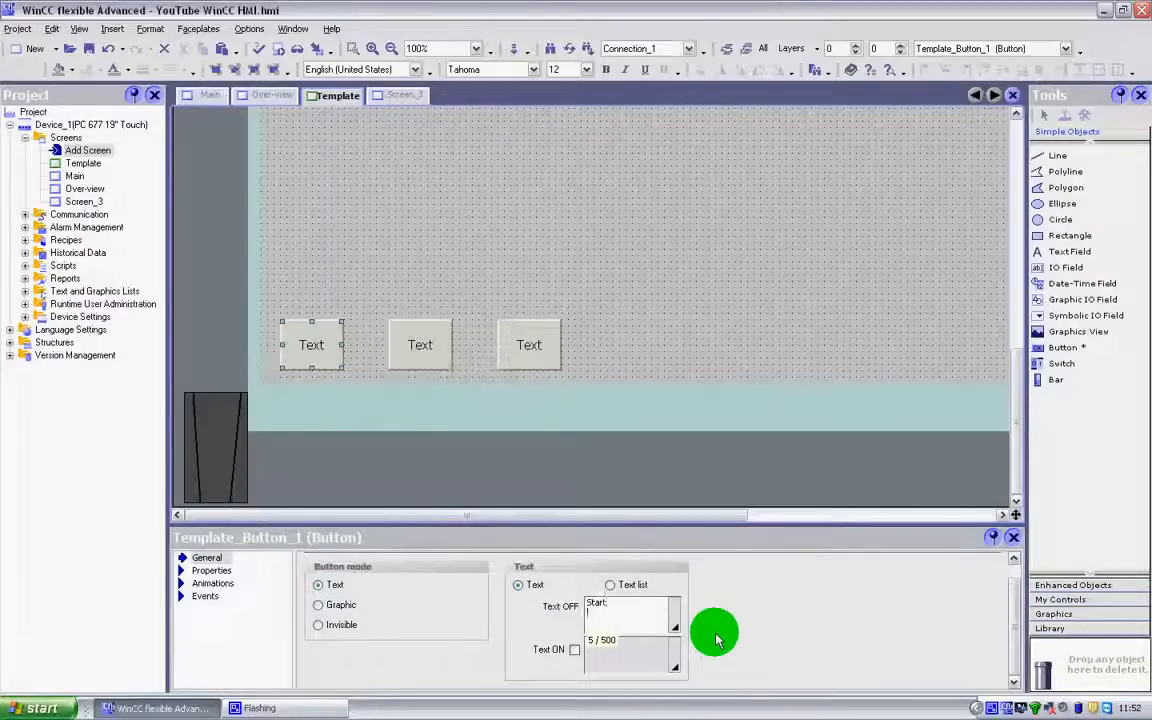
key(Return)
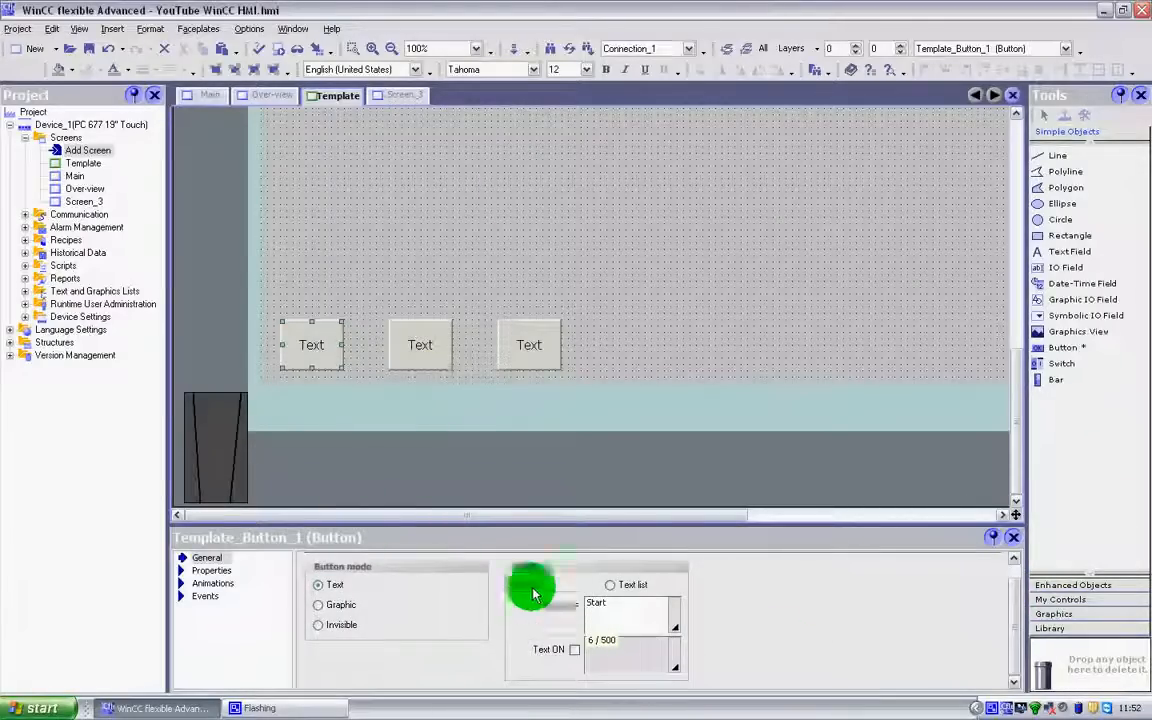
Enable a separate ON text for the first button and set it to "Start"
click(574, 650)
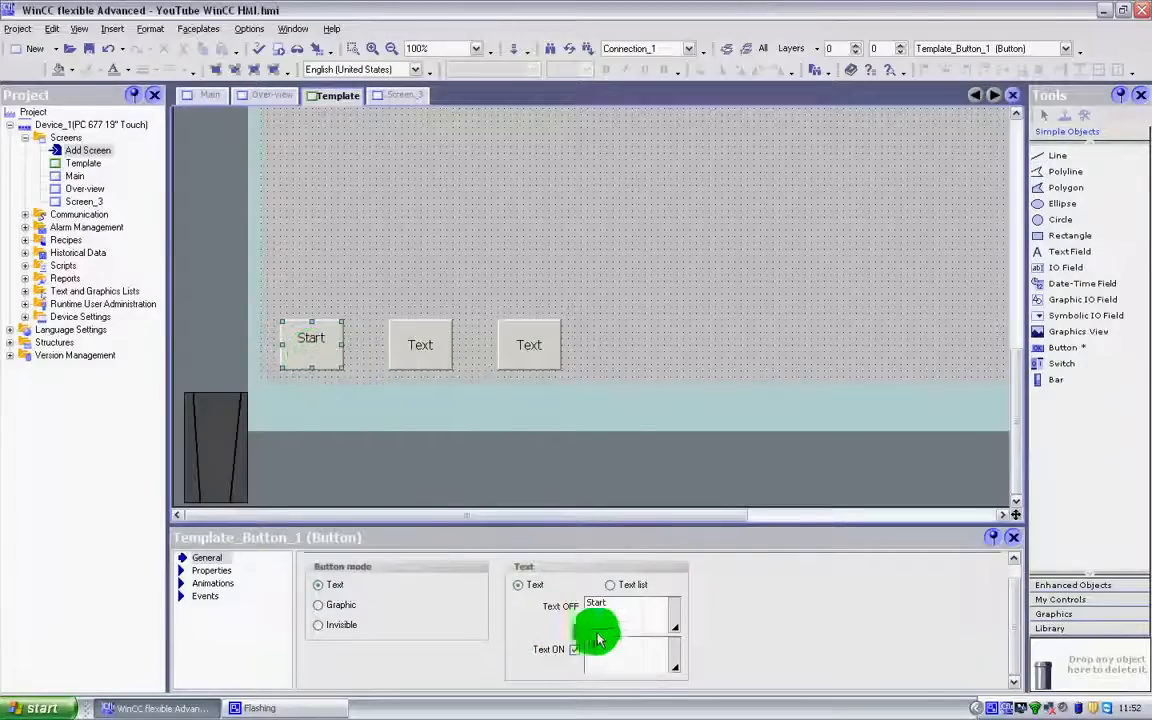
drag(613, 646, 566, 648)
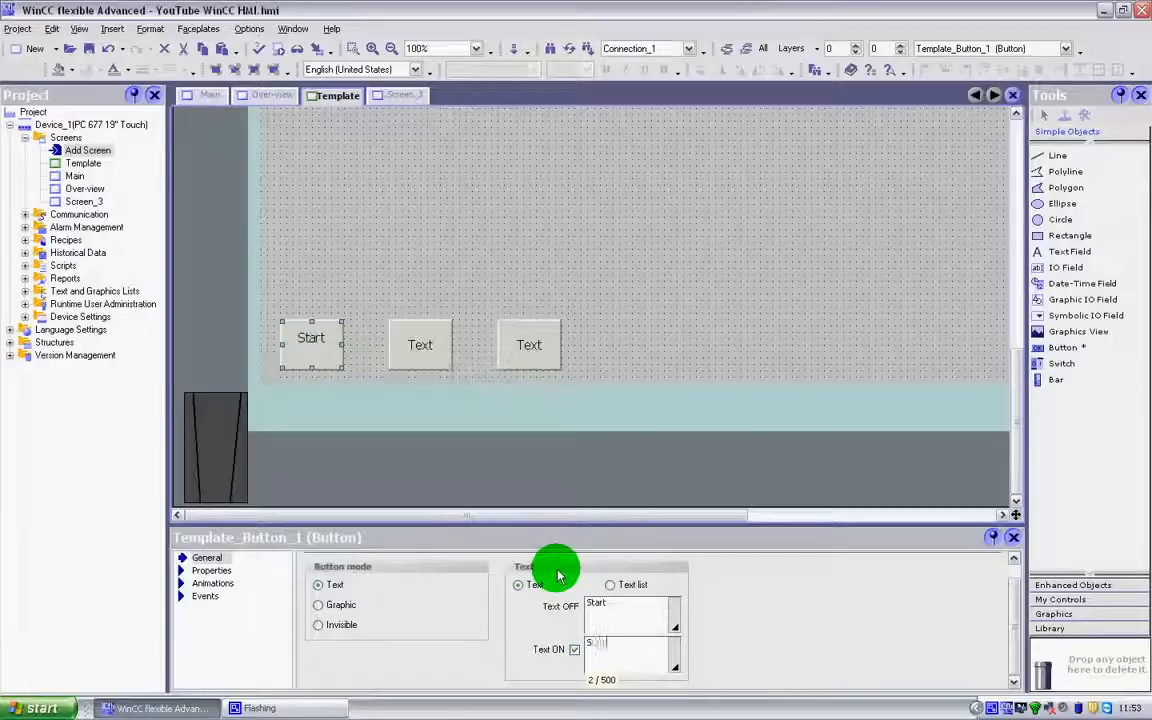
key(BackSpace)
key(BackSpace)
click(641, 626)
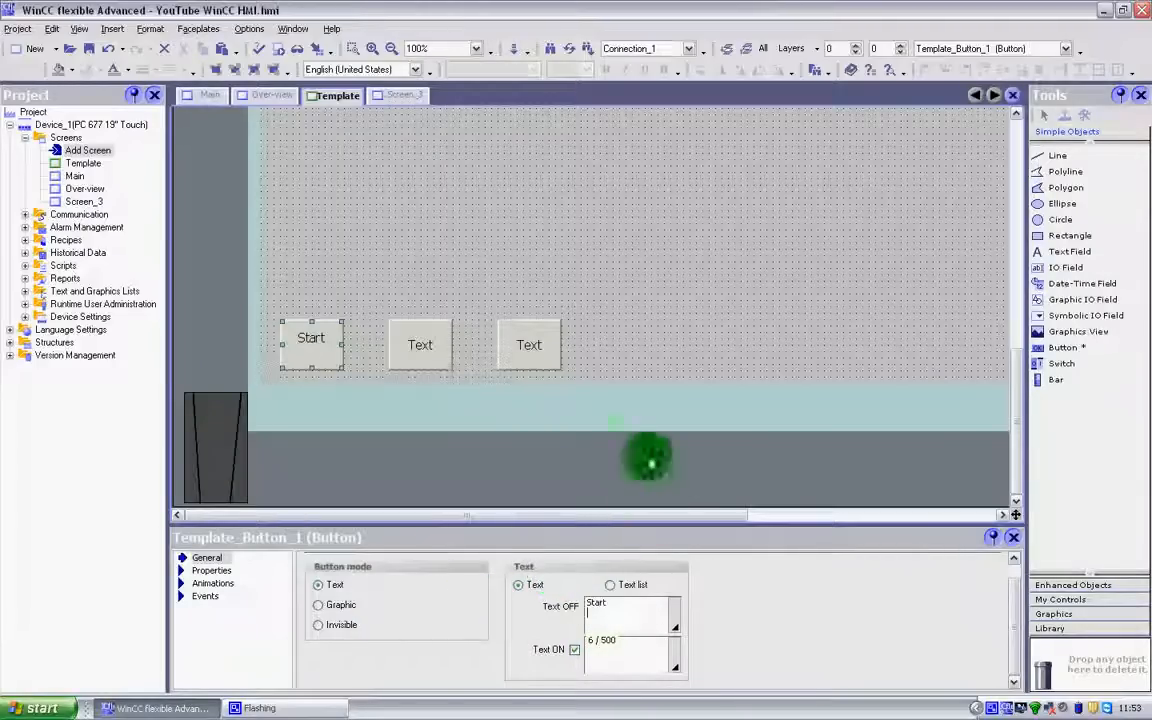
click(397, 350)
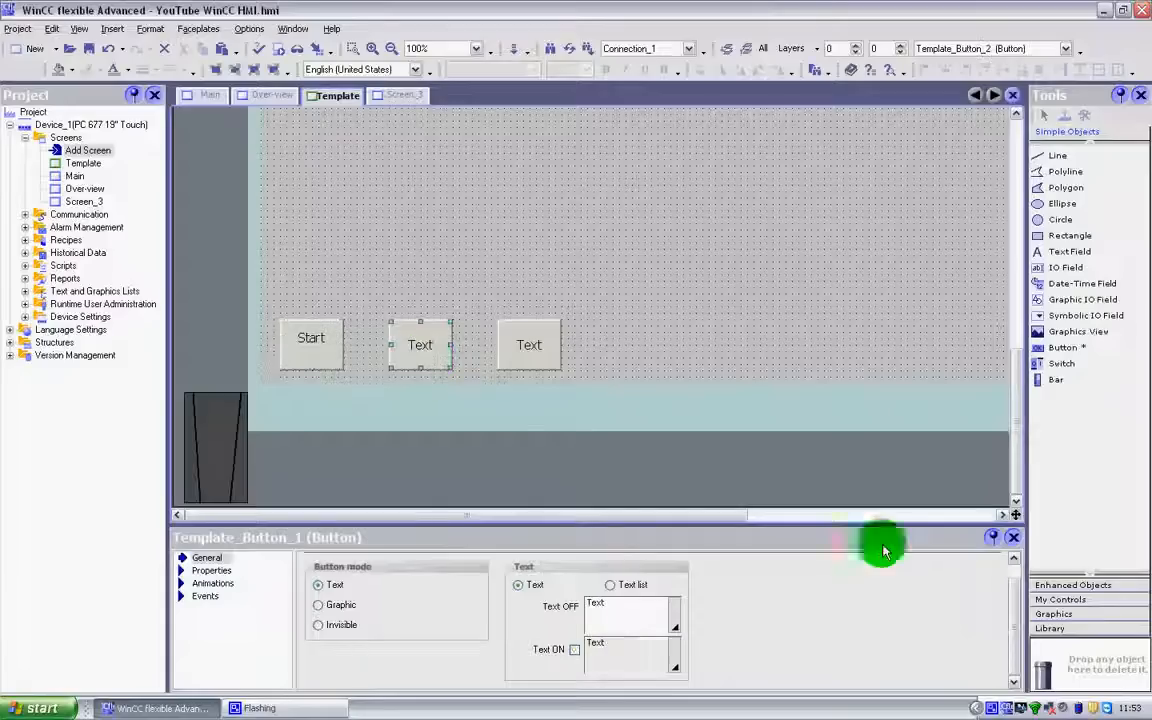
click(309, 342)
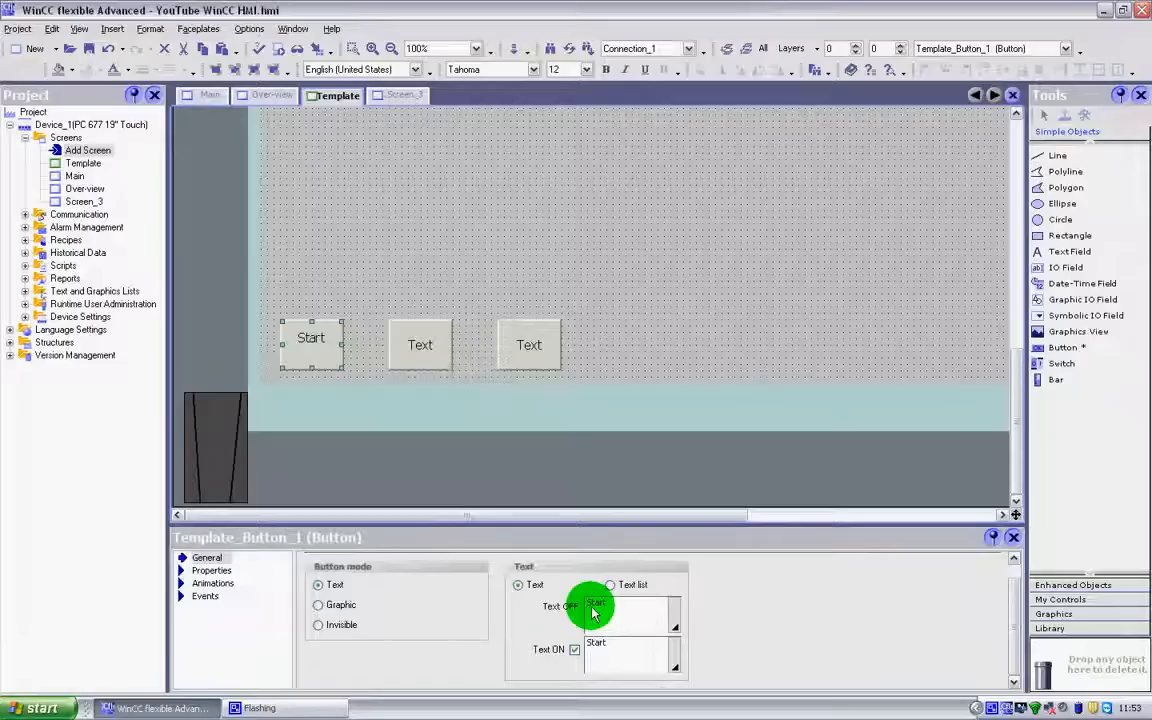
click(574, 650)
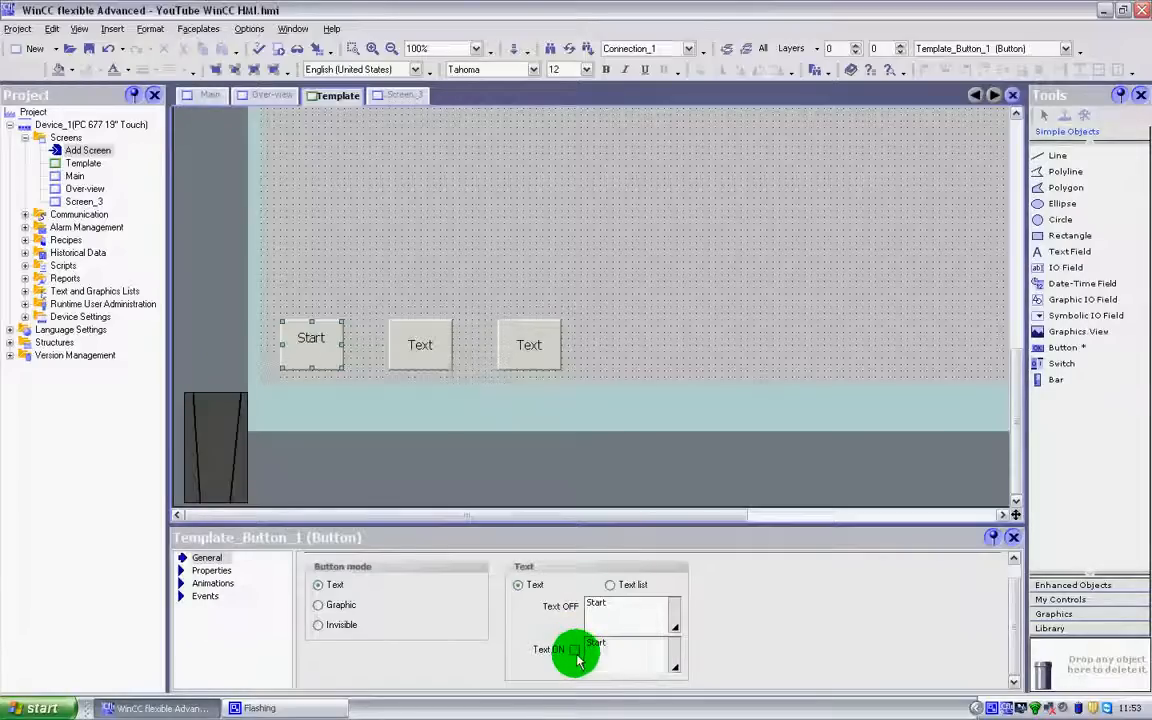
click(575, 650)
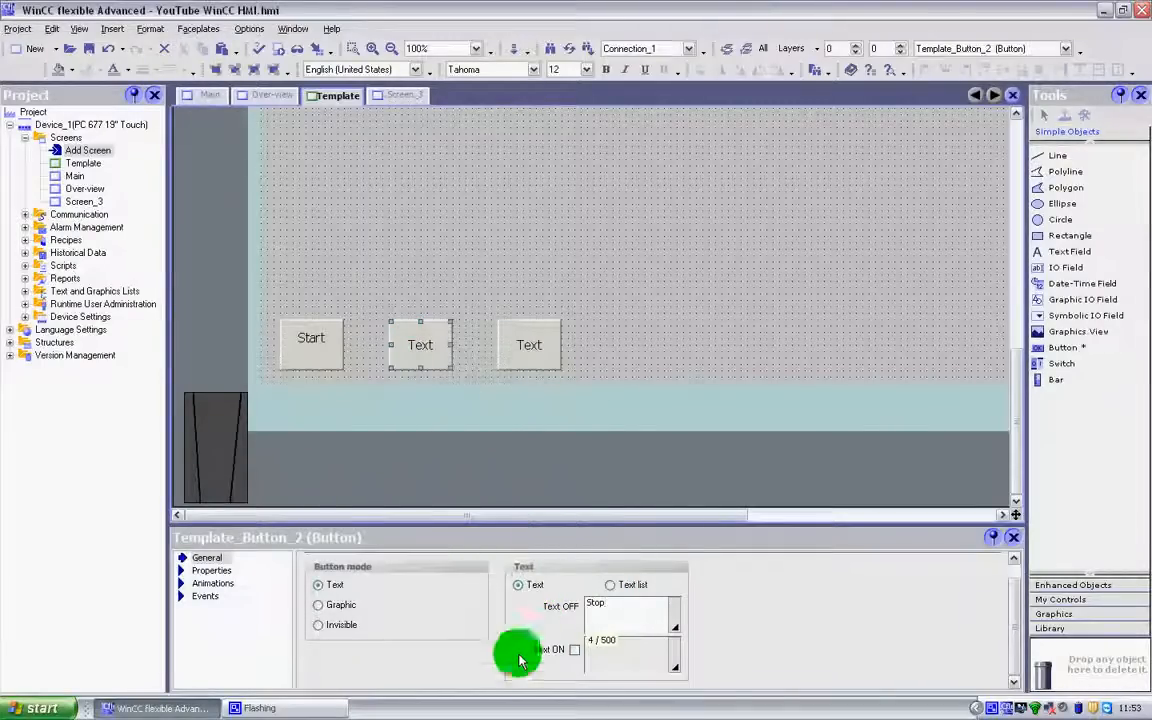
Set the second button's OFF text to "Stop", with the ON text enabled and also set to "Stop"
click(575, 650)
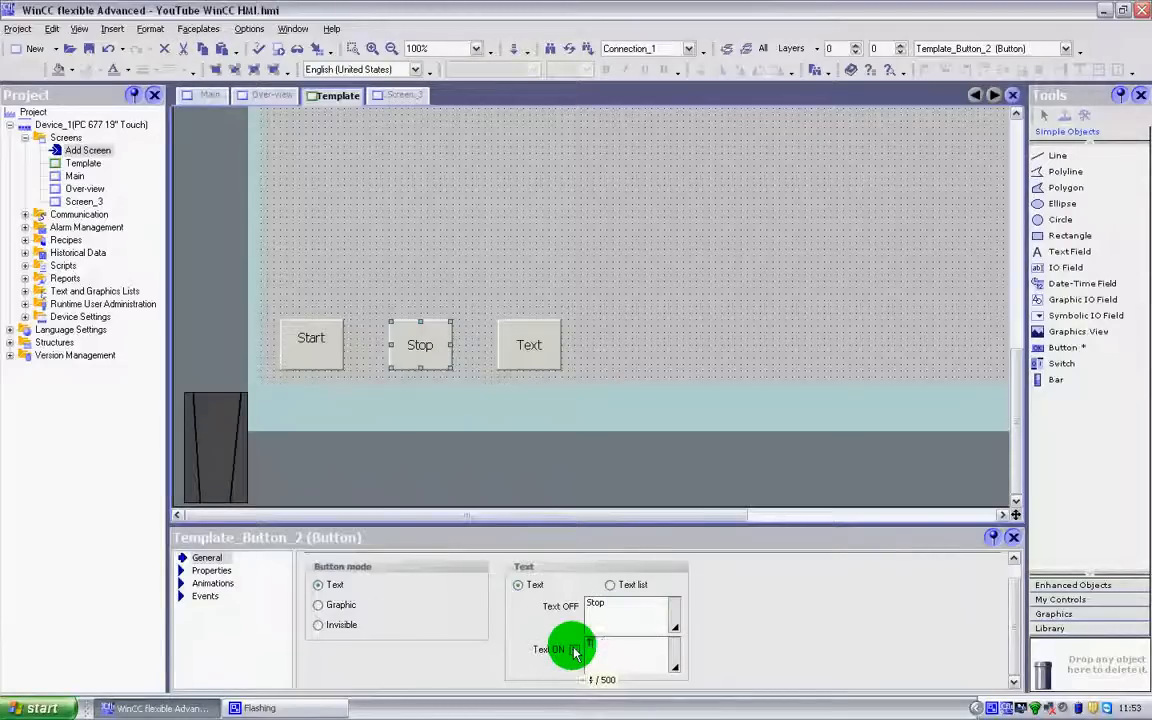
click(657, 252)
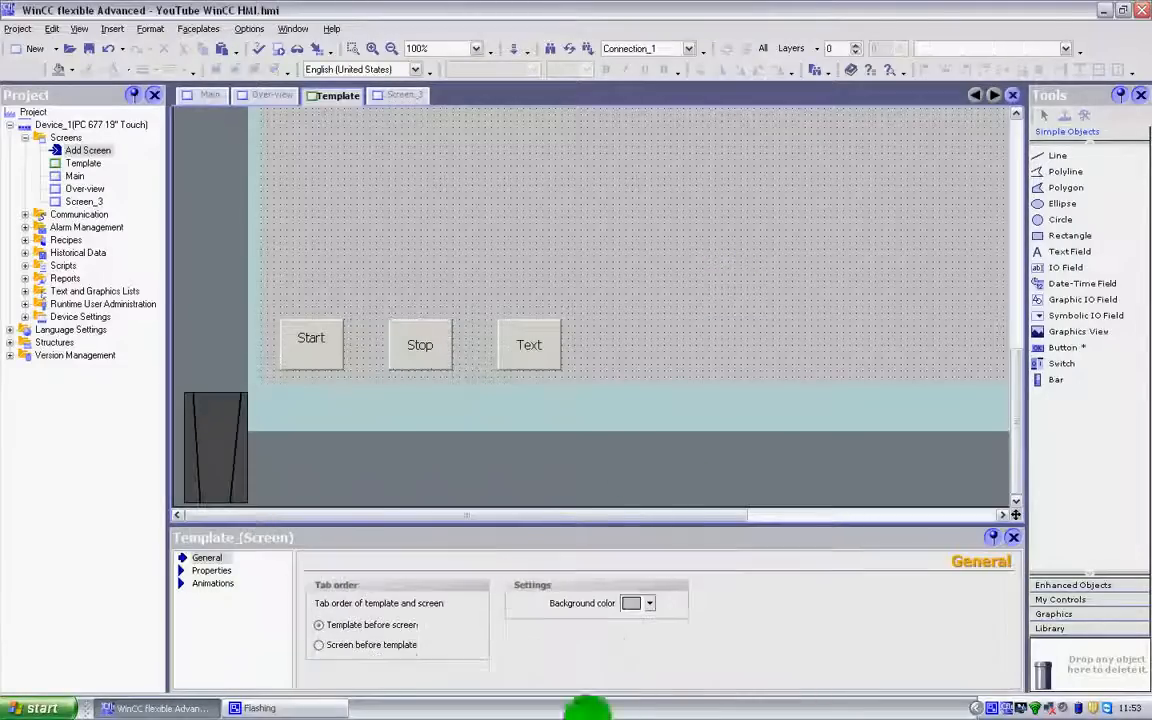
click(437, 343)
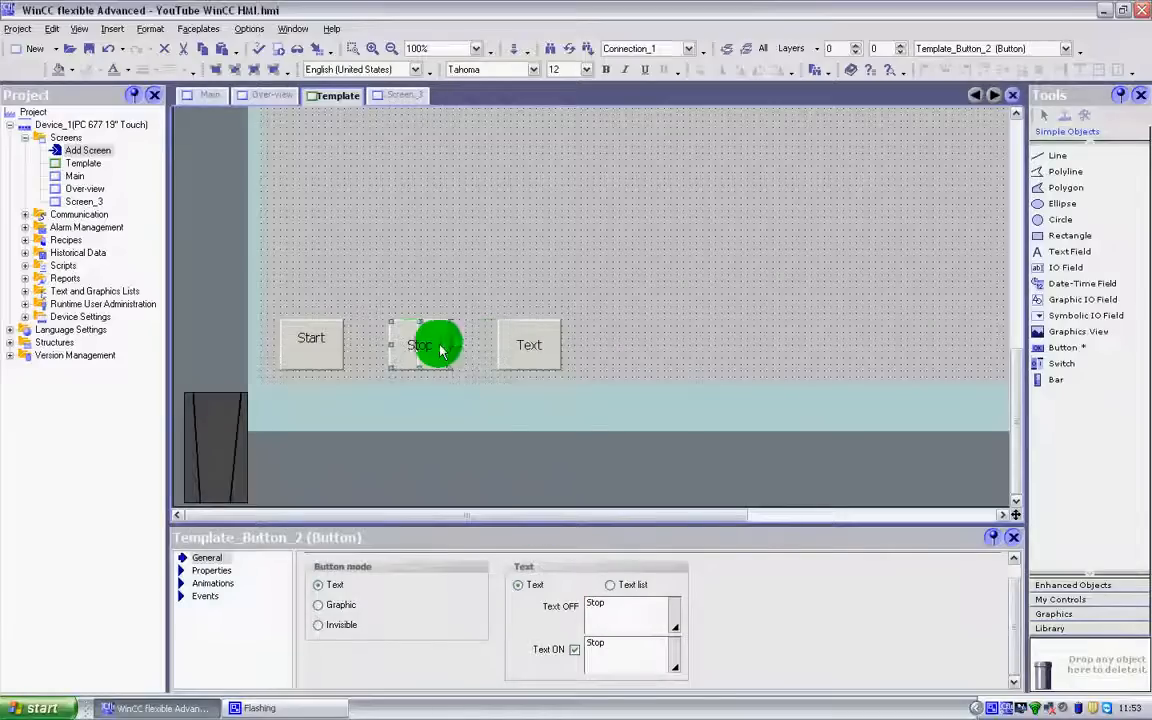
Set the third button's OFF text to "Reset", with the ON text enabled and also set to "Reset"
click(530, 343)
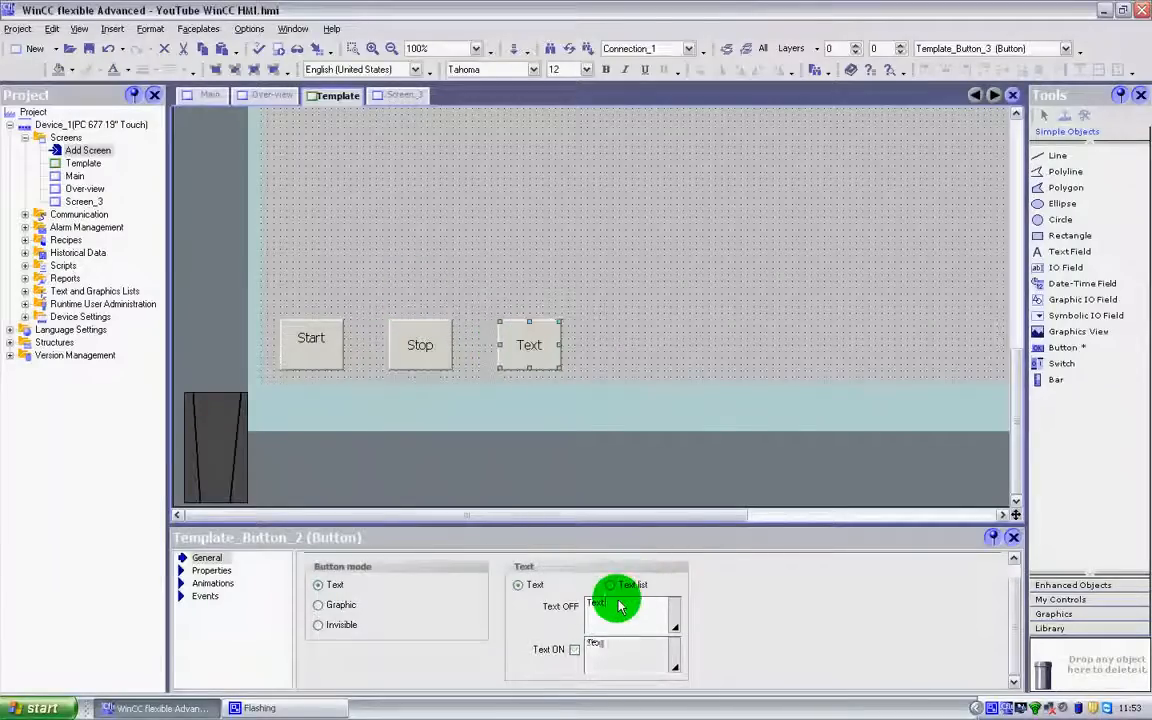
click(519, 598)
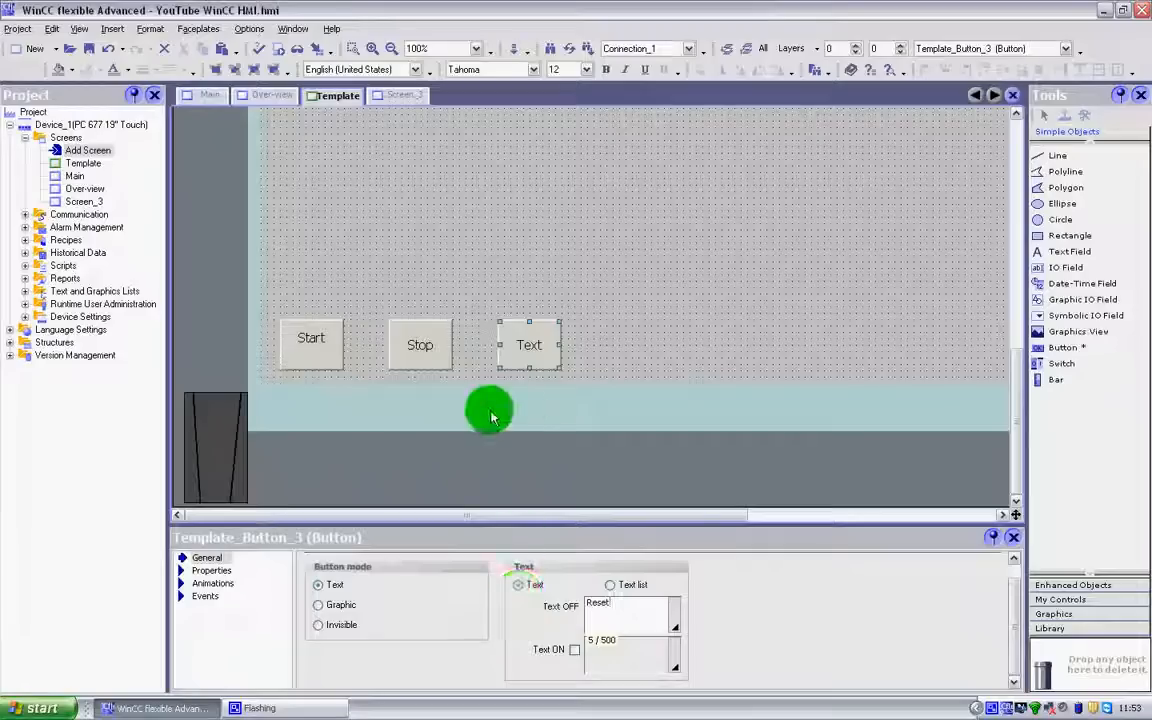
click(576, 652)
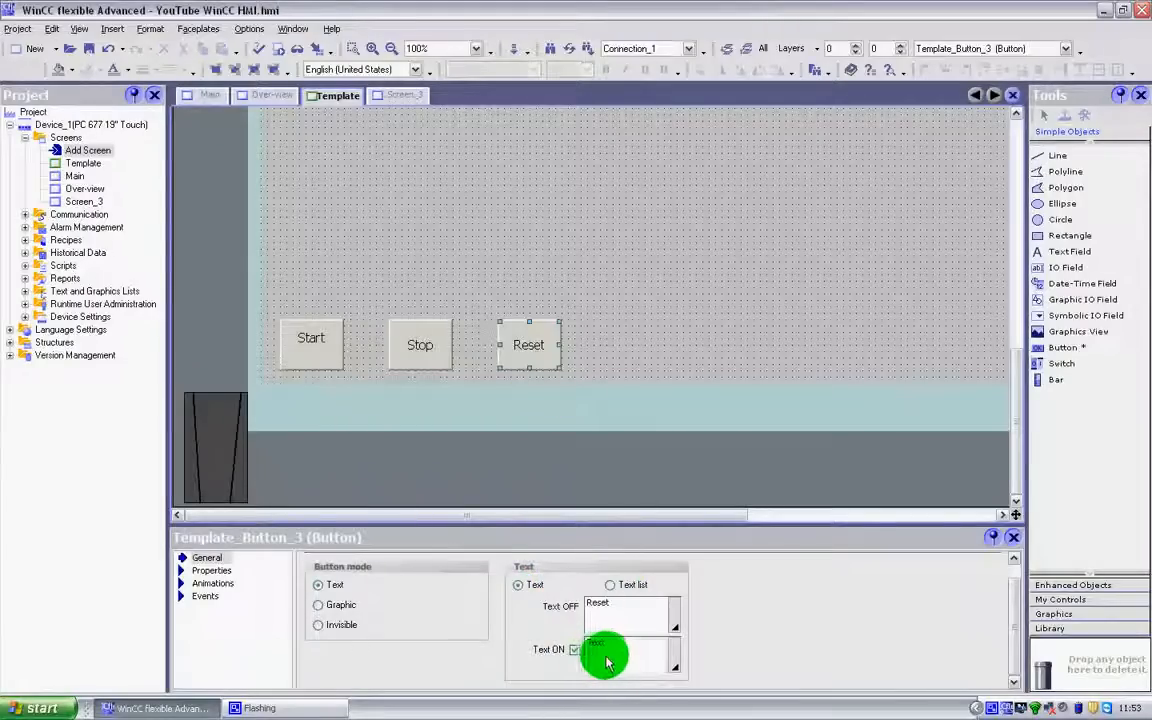
click(615, 657)
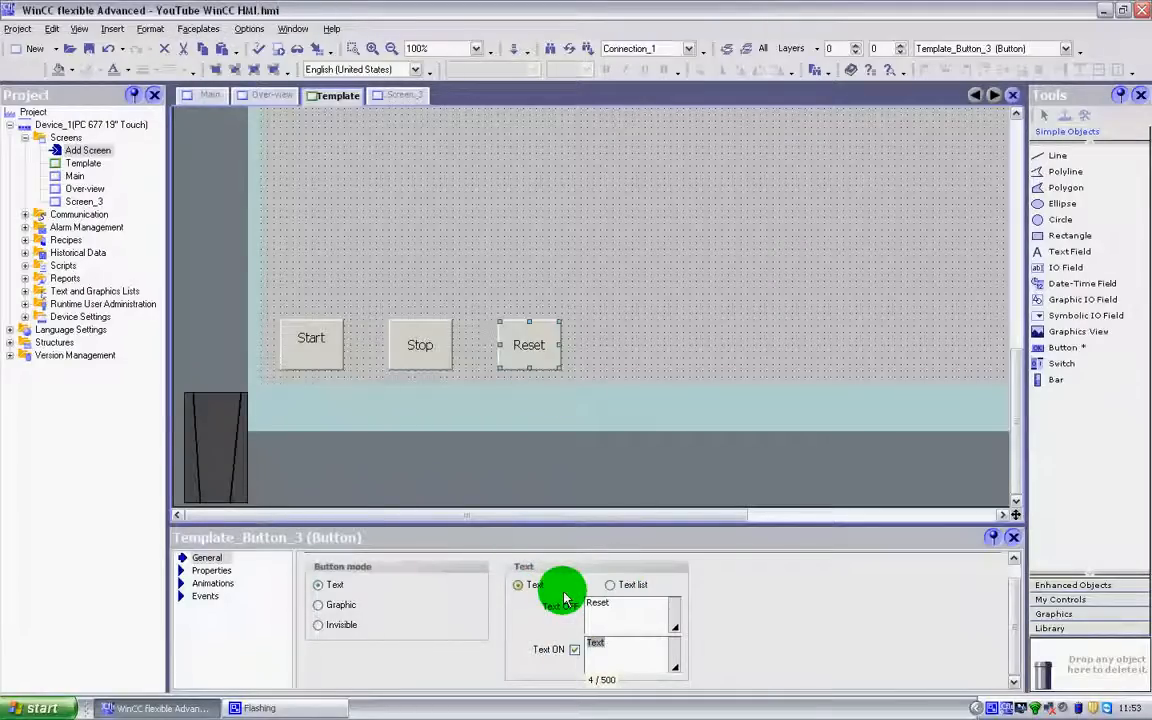
text(Rese)
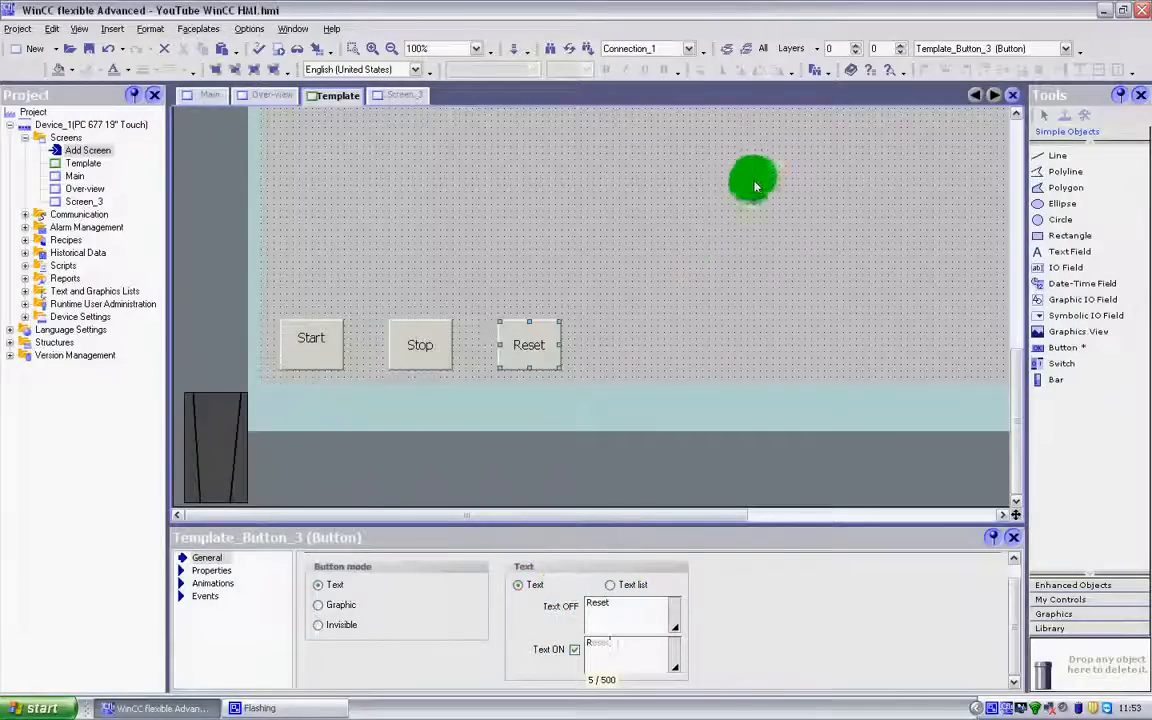
click(748, 465)
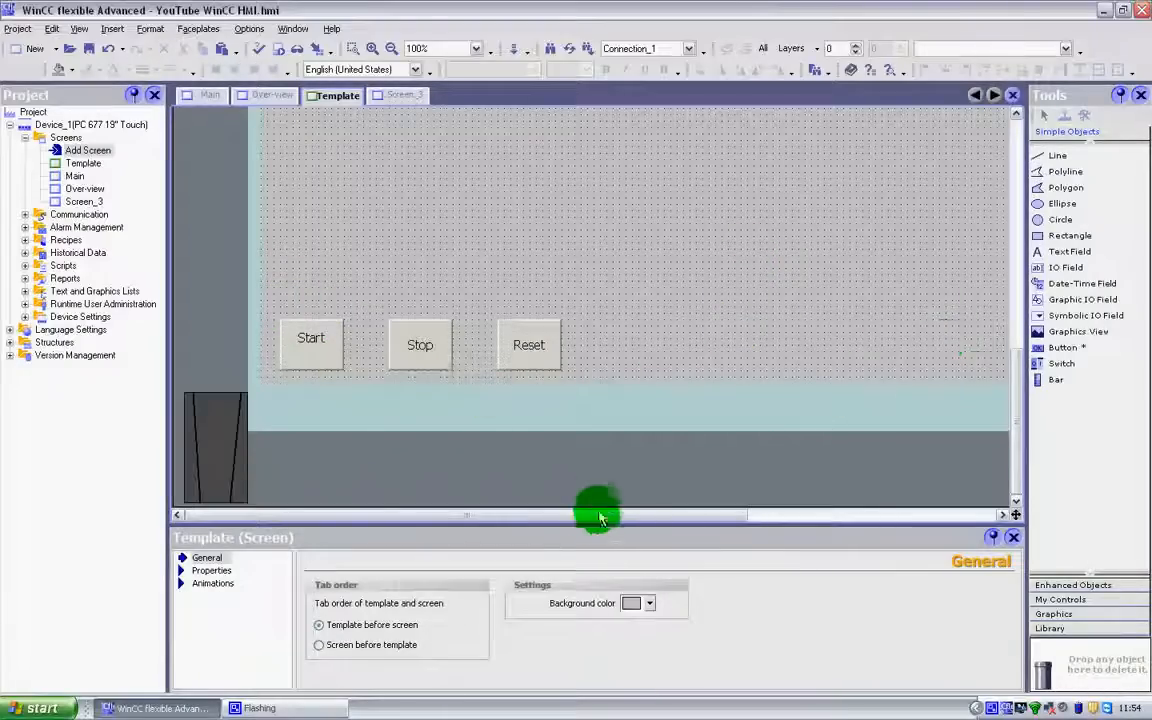
Open the Main screen, test the Start, Stop and Reset buttons in the runtime simulation, and close the runtime window
drag(601, 525, 628, 516)
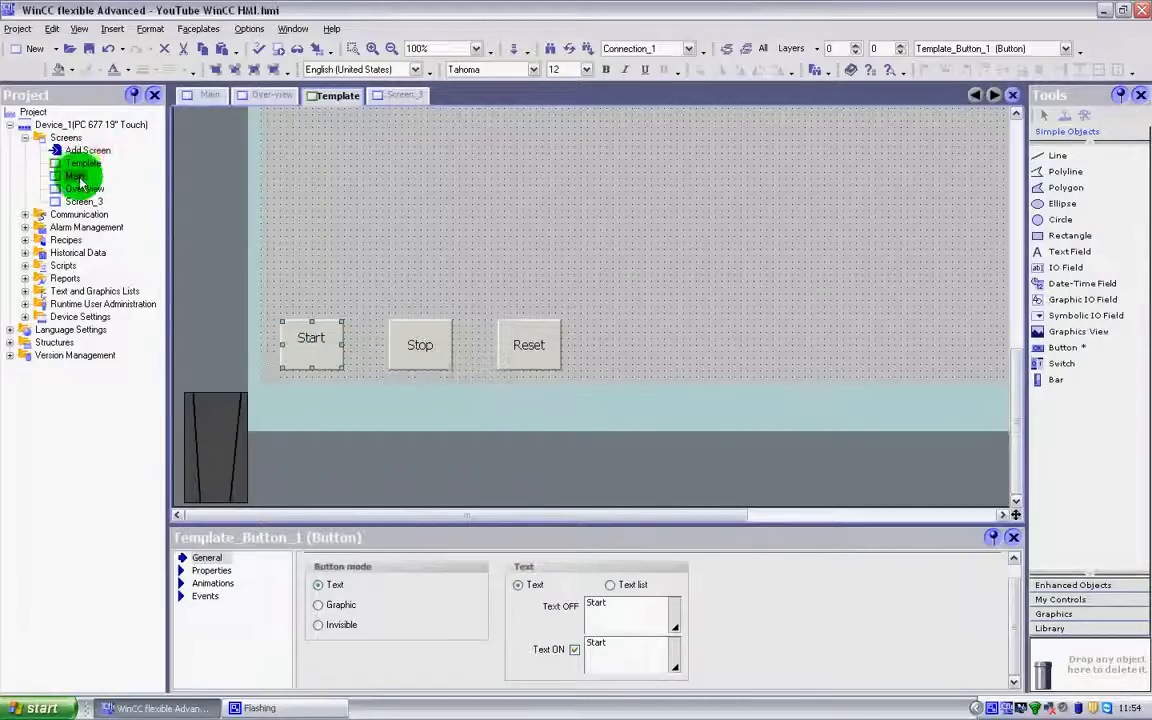
double_click(77, 177)
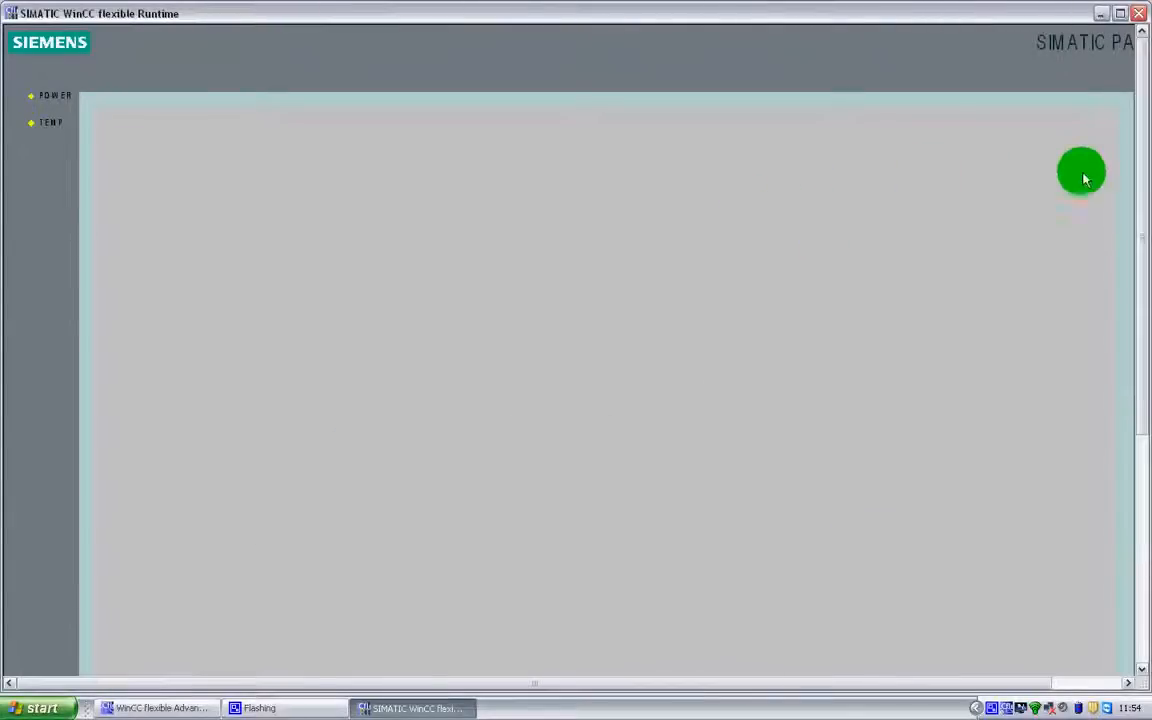
drag(1138, 183, 1139, 411)
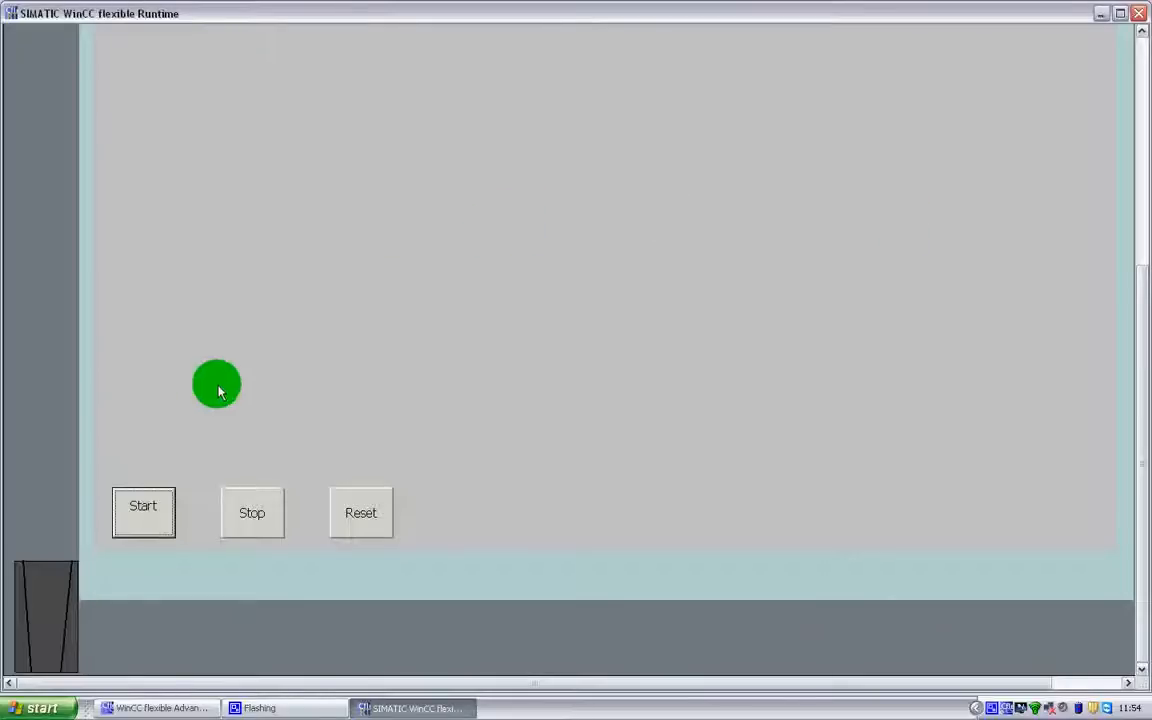
click(258, 514)
click(372, 517)
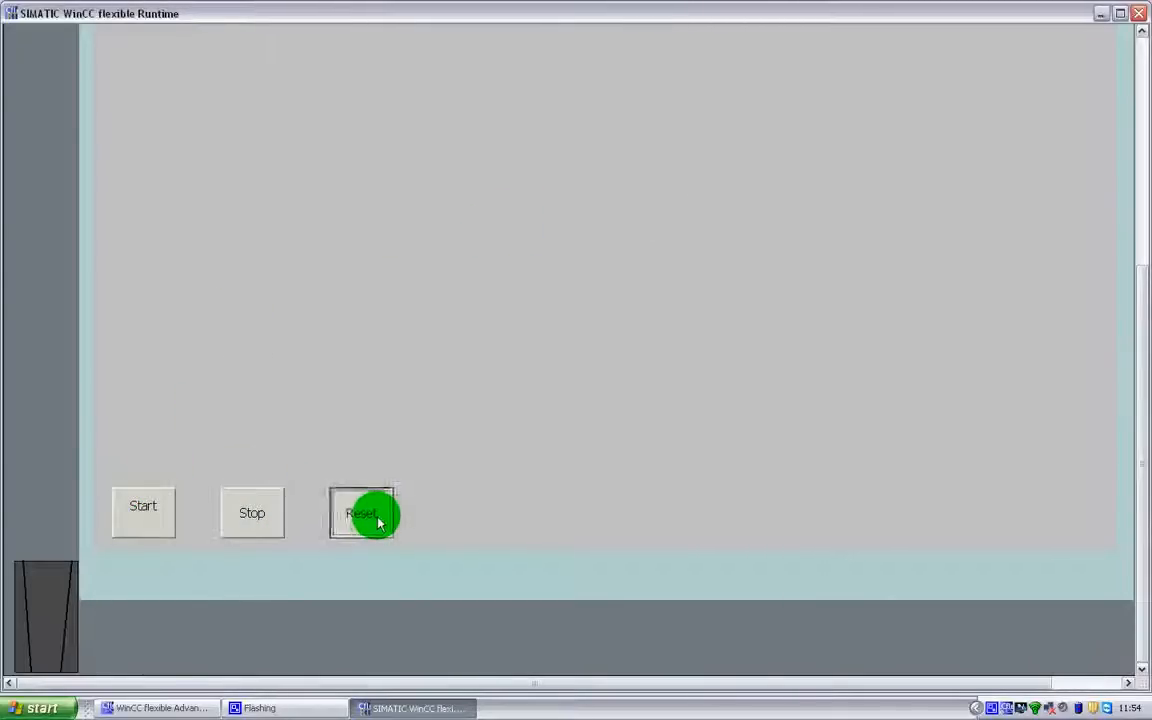
click(148, 518)
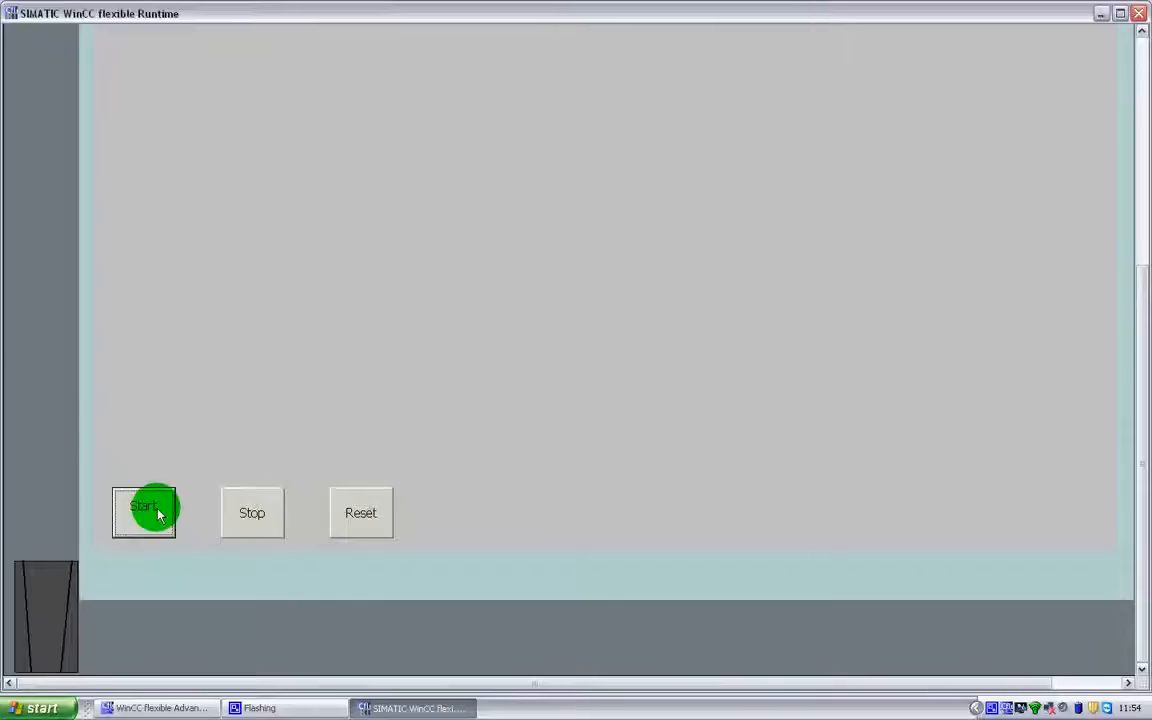
click(264, 530)
click(338, 527)
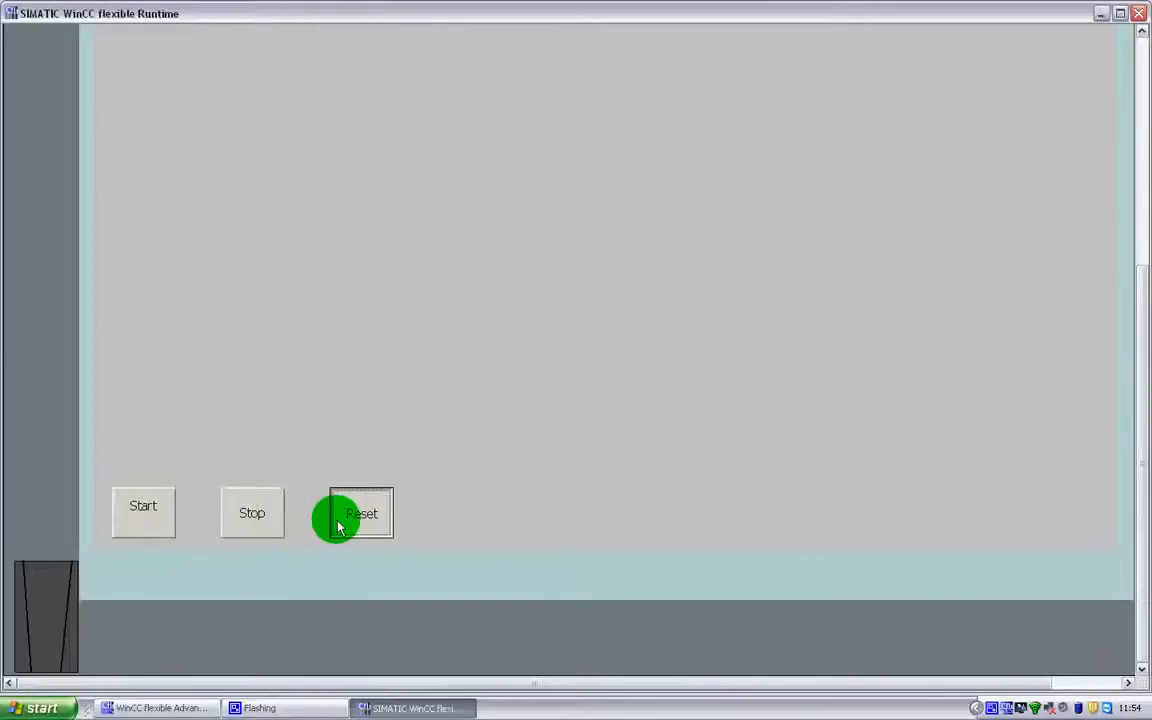
click(1137, 15)
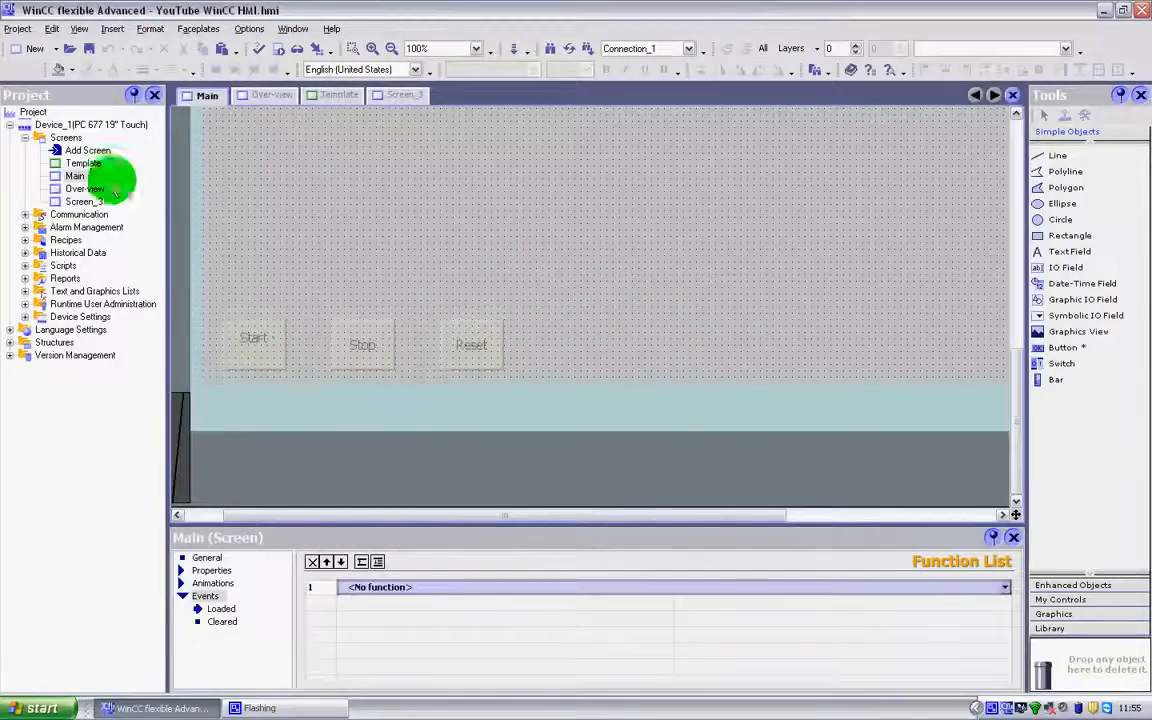
Reopen the Template screen at the area holding the Start, Stop and Reset buttons
double_click(86, 165)
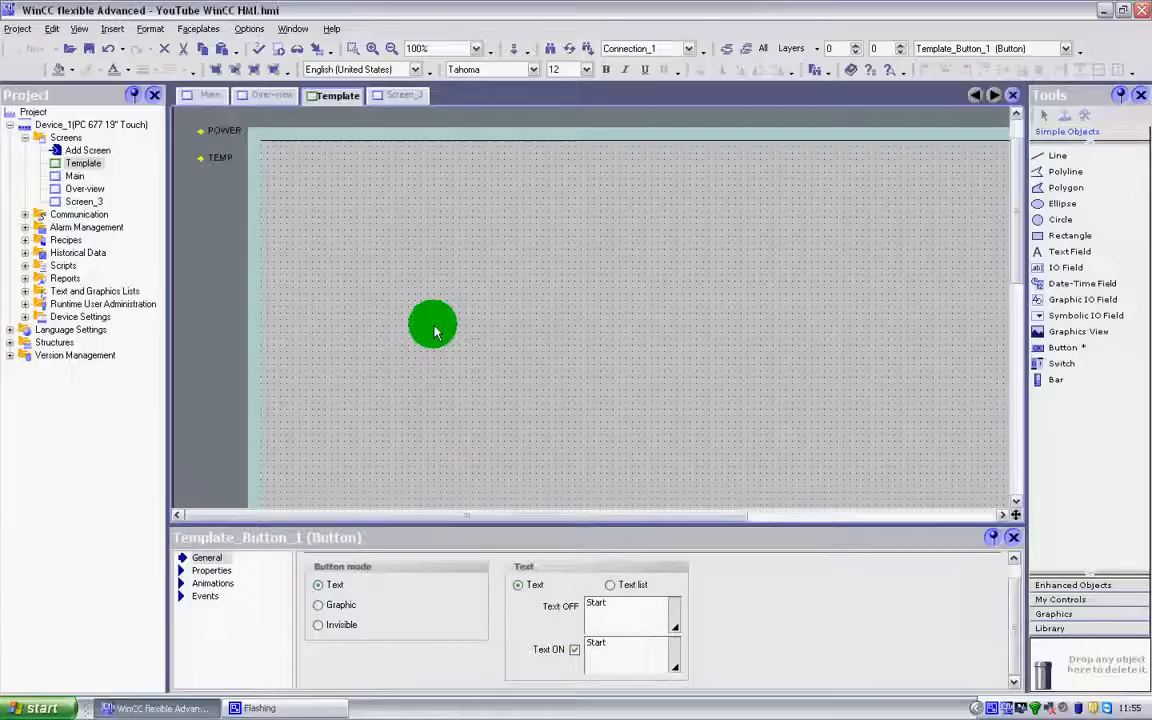
scroll(394, 265, down, 3)
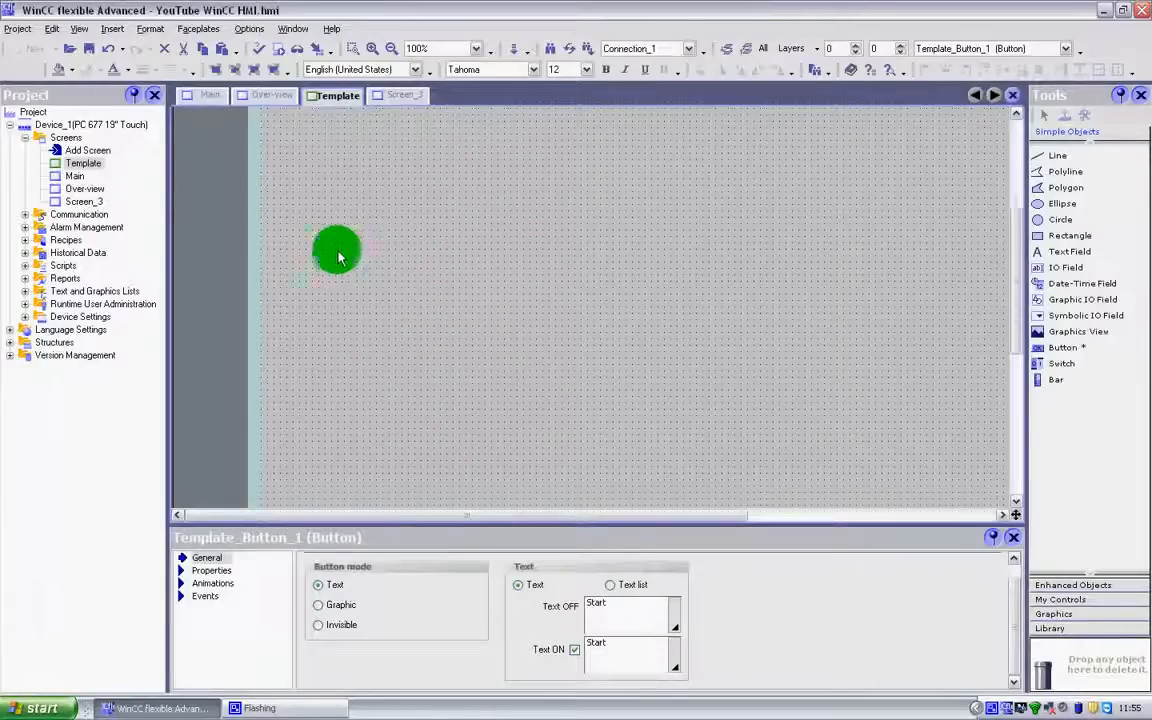
click(75, 177)
drag(1014, 285, 1039, 386)
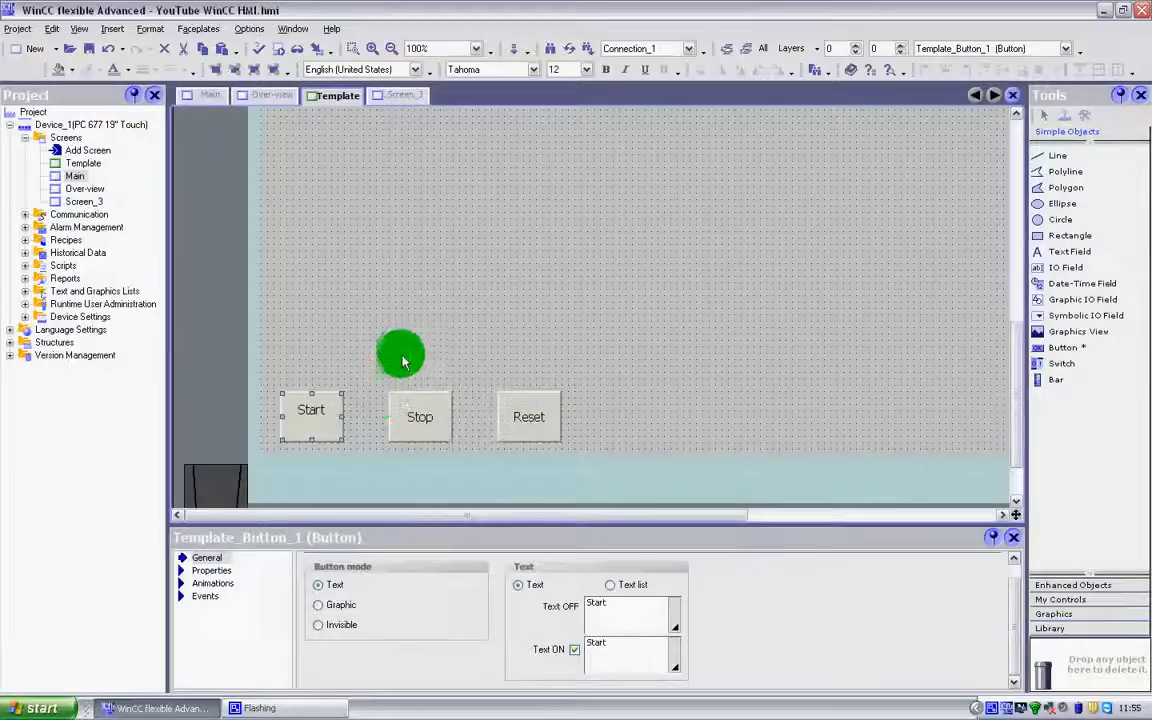
click(72, 189)
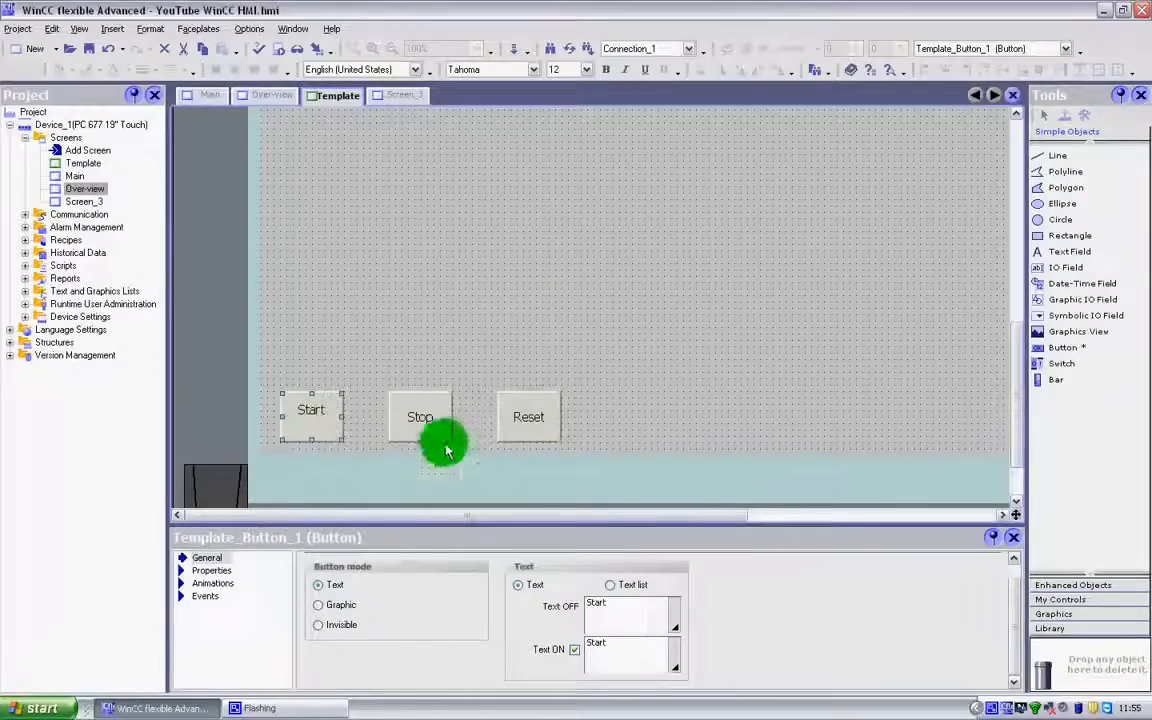
Examine the Start button's appearance, layout, text and flashing properties and its animation options, ending on its general settings
click(215, 573)
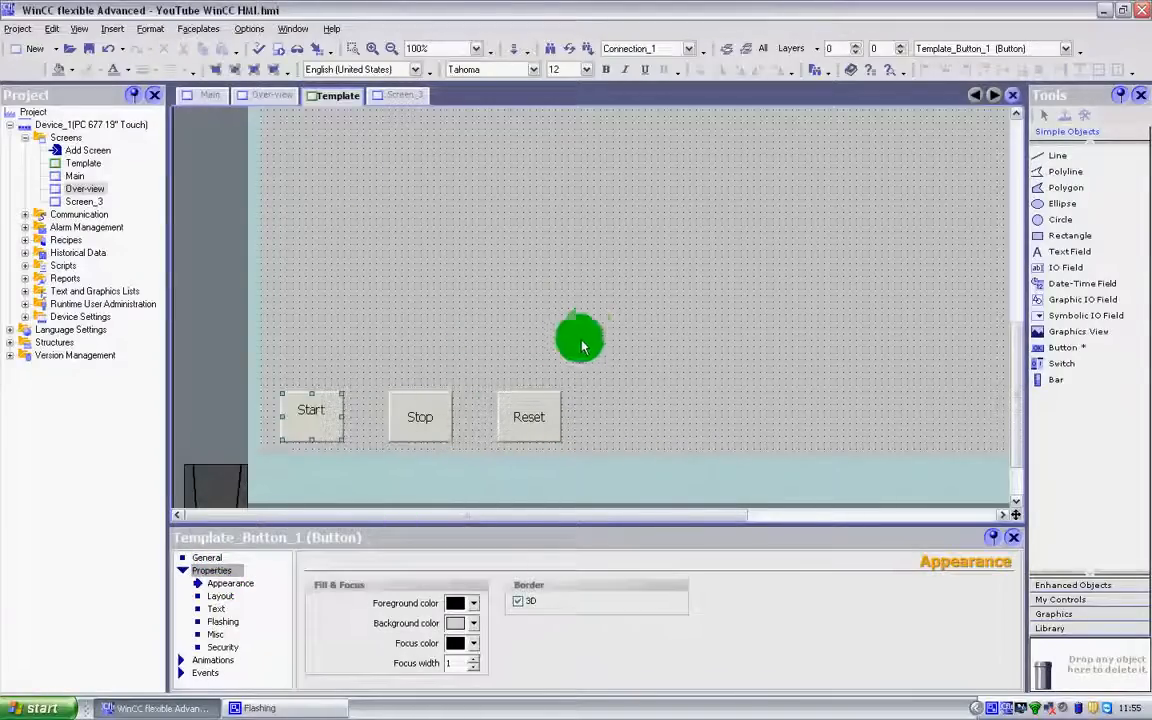
drag(1018, 334, 1018, 362)
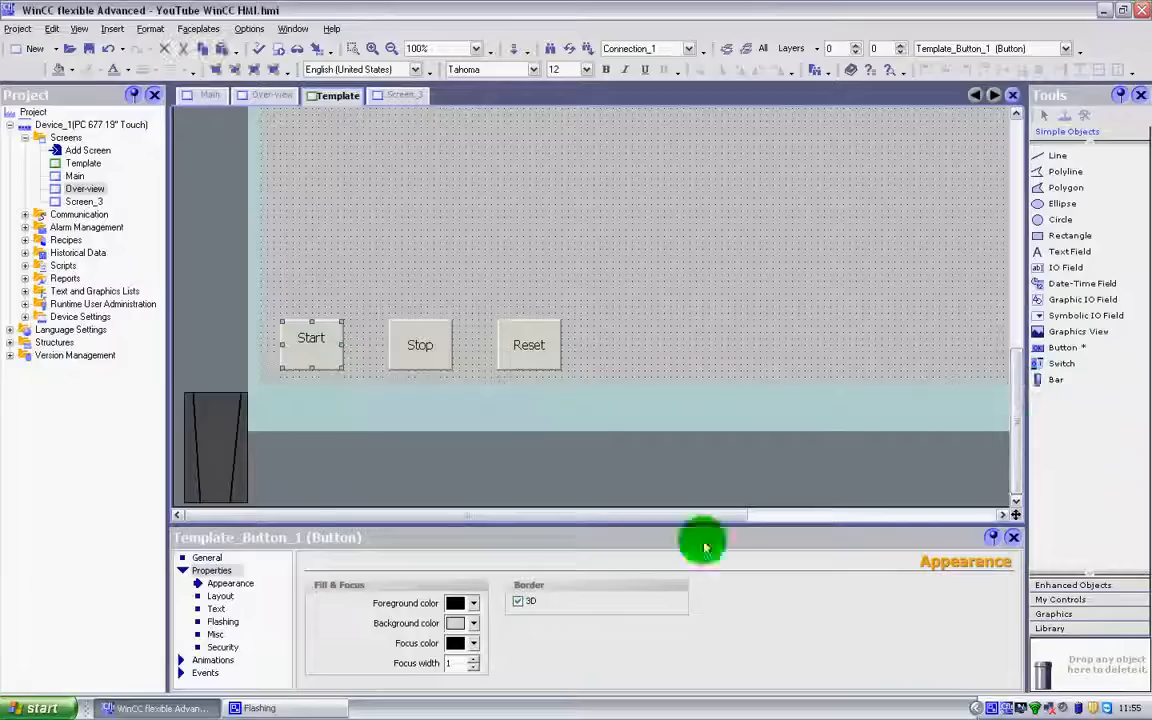
click(222, 596)
click(226, 584)
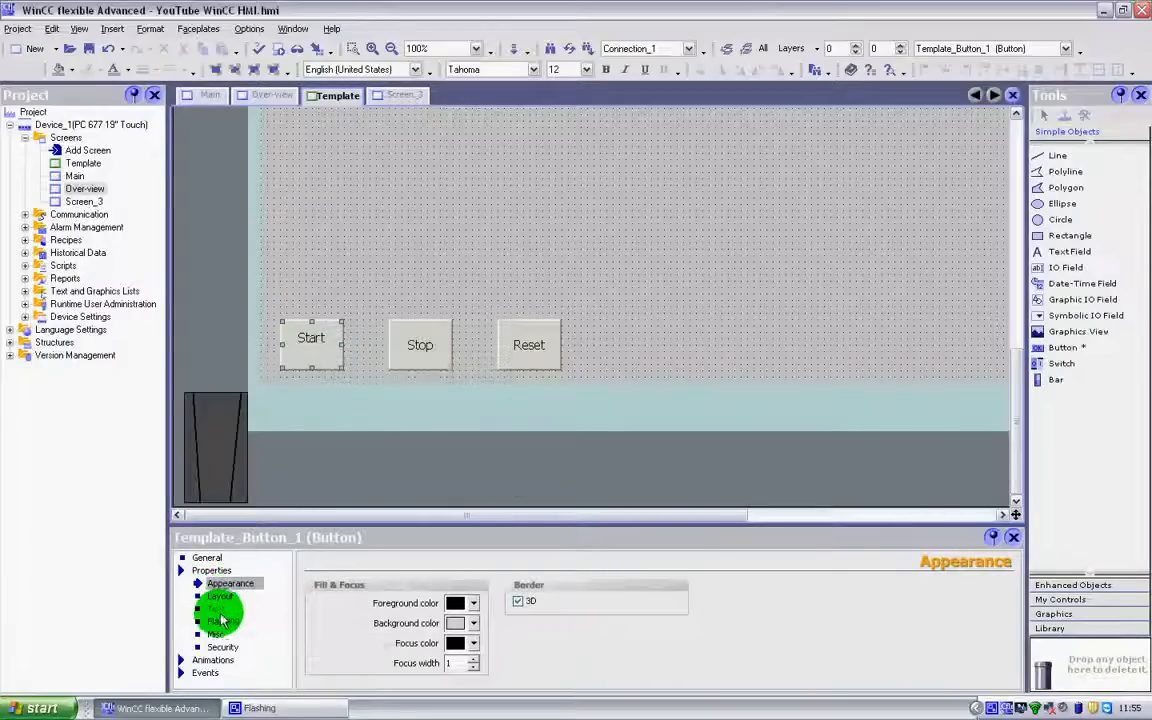
click(217, 609)
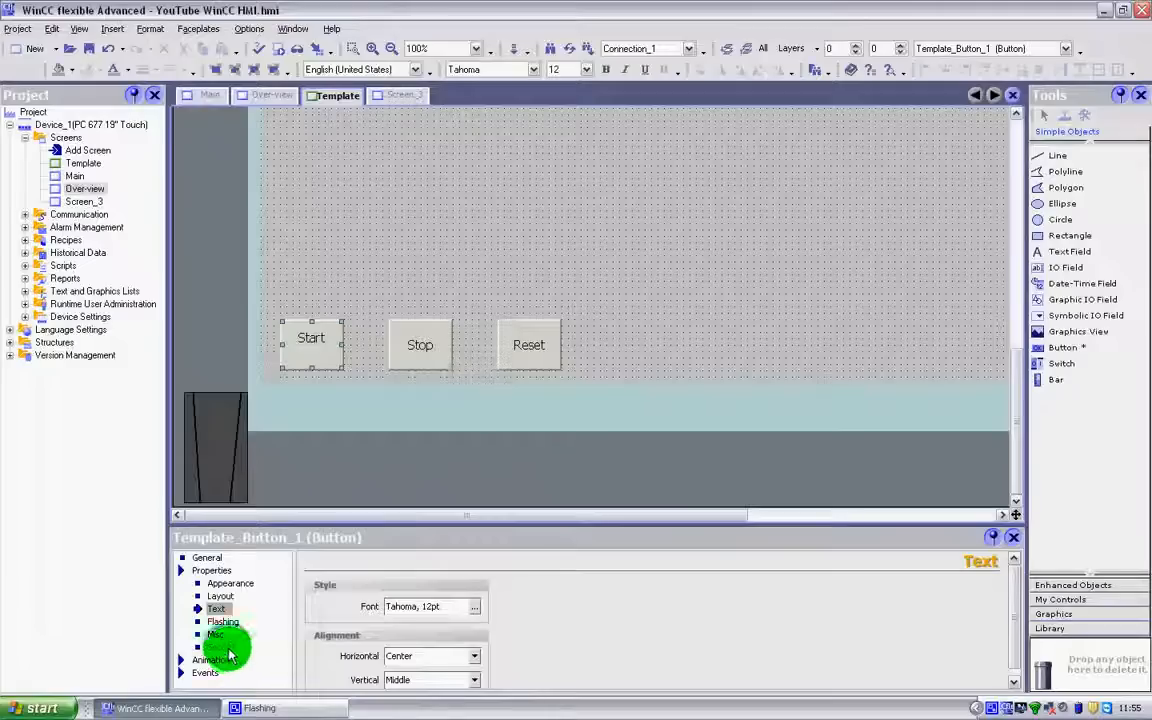
click(222, 622)
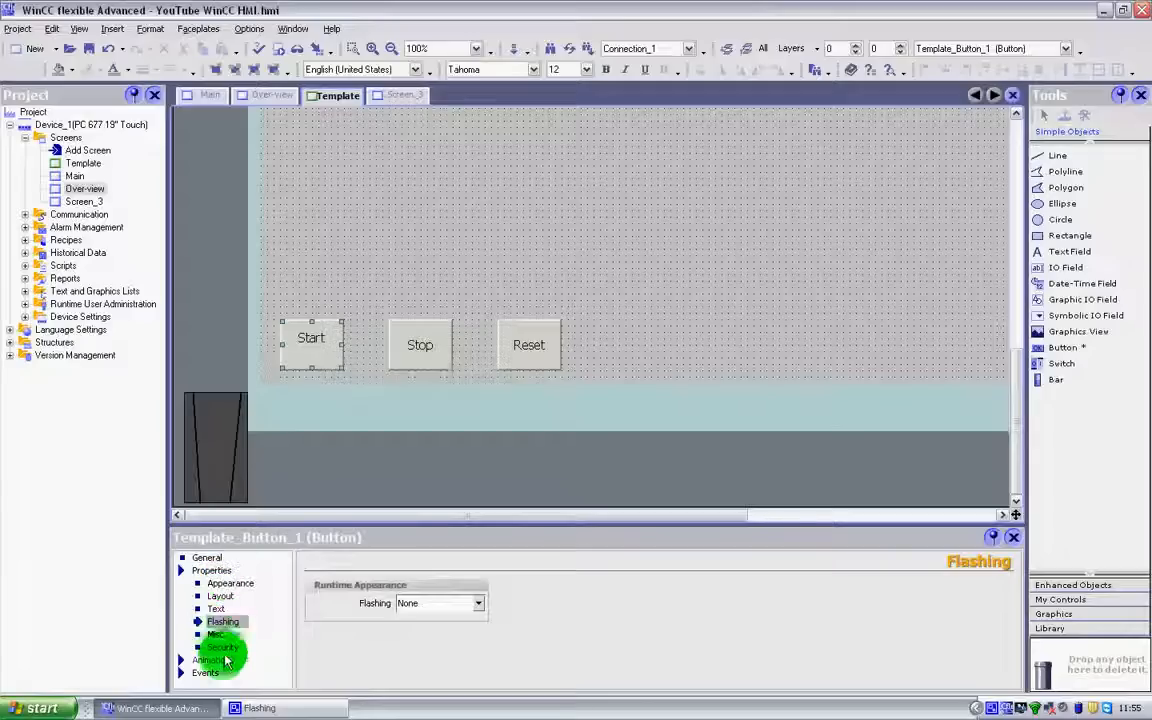
click(216, 662)
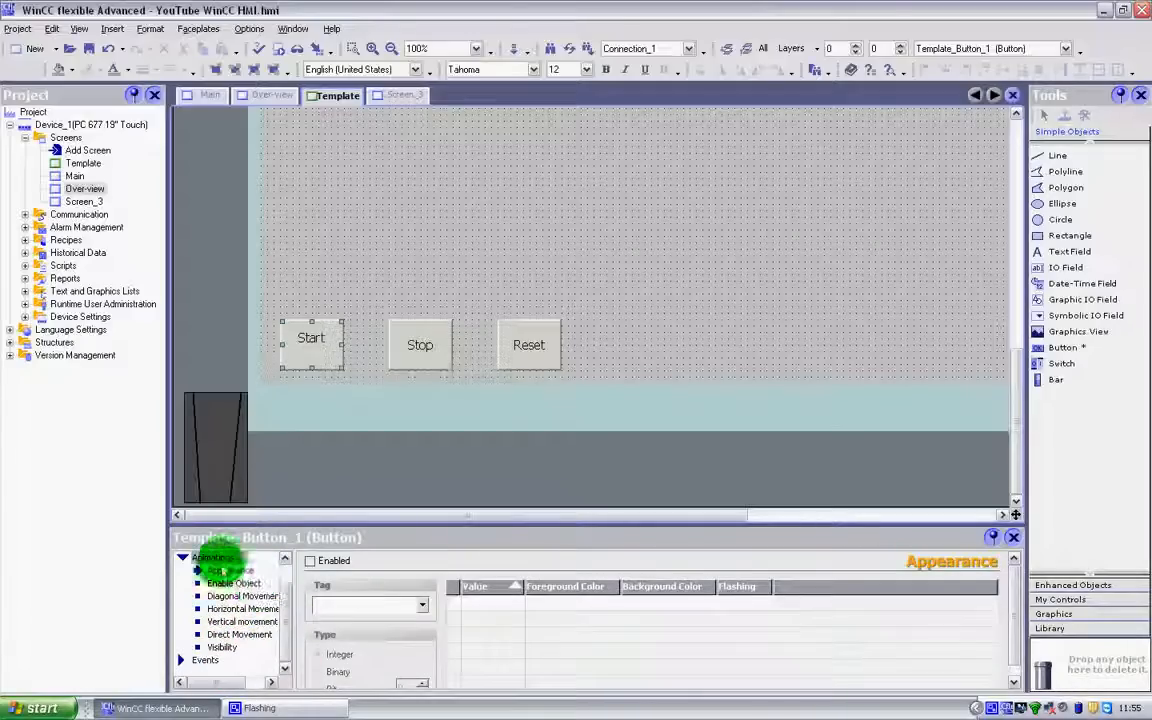
click(245, 584)
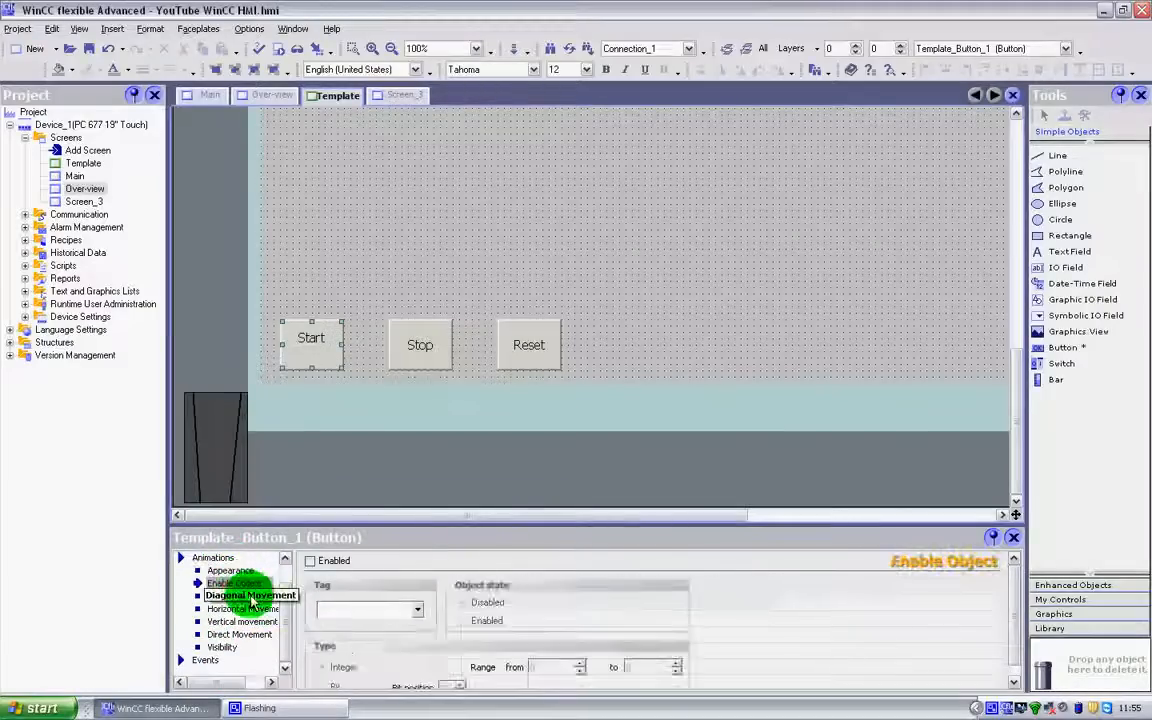
click(254, 595)
click(255, 610)
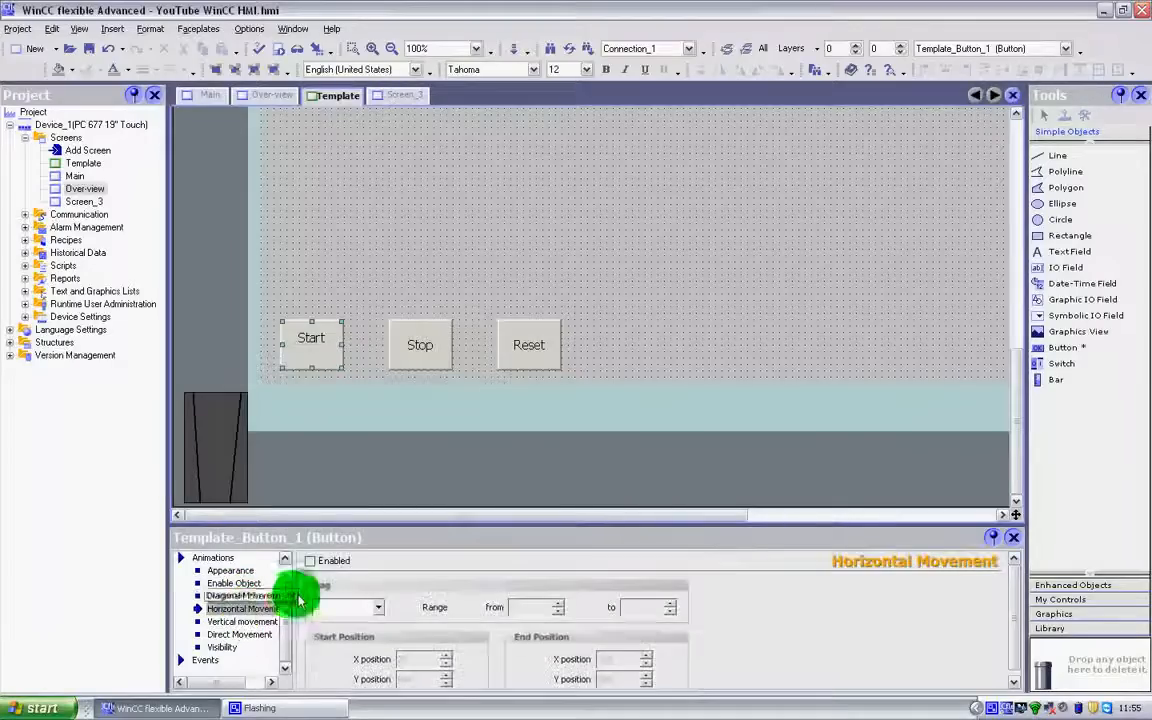
click(224, 563)
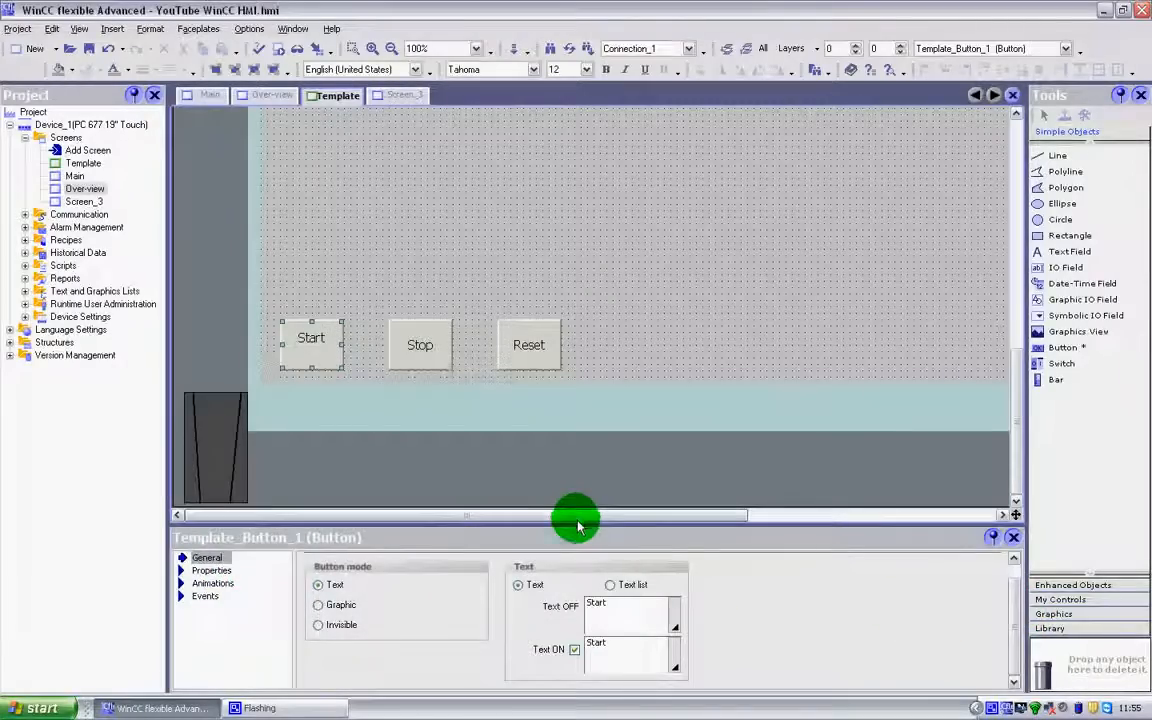
Enlarge the property view and examine all of the Start button's property pages, its animation options and its available events
drag(578, 530, 560, 450)
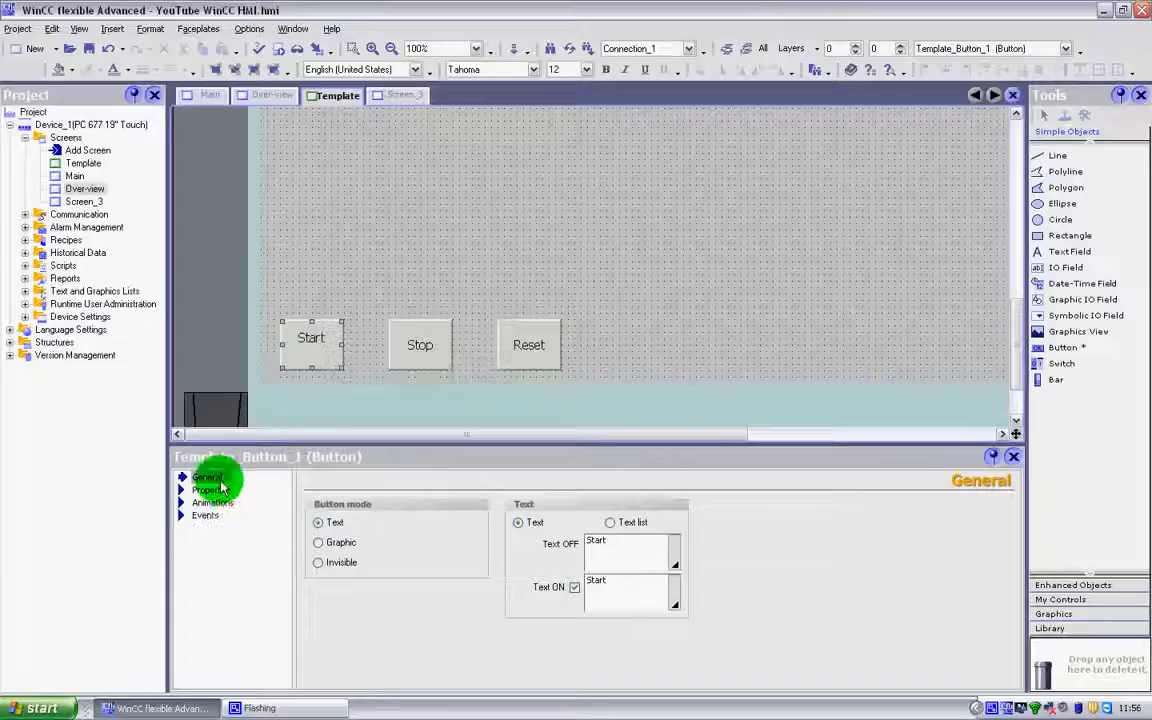
click(220, 489)
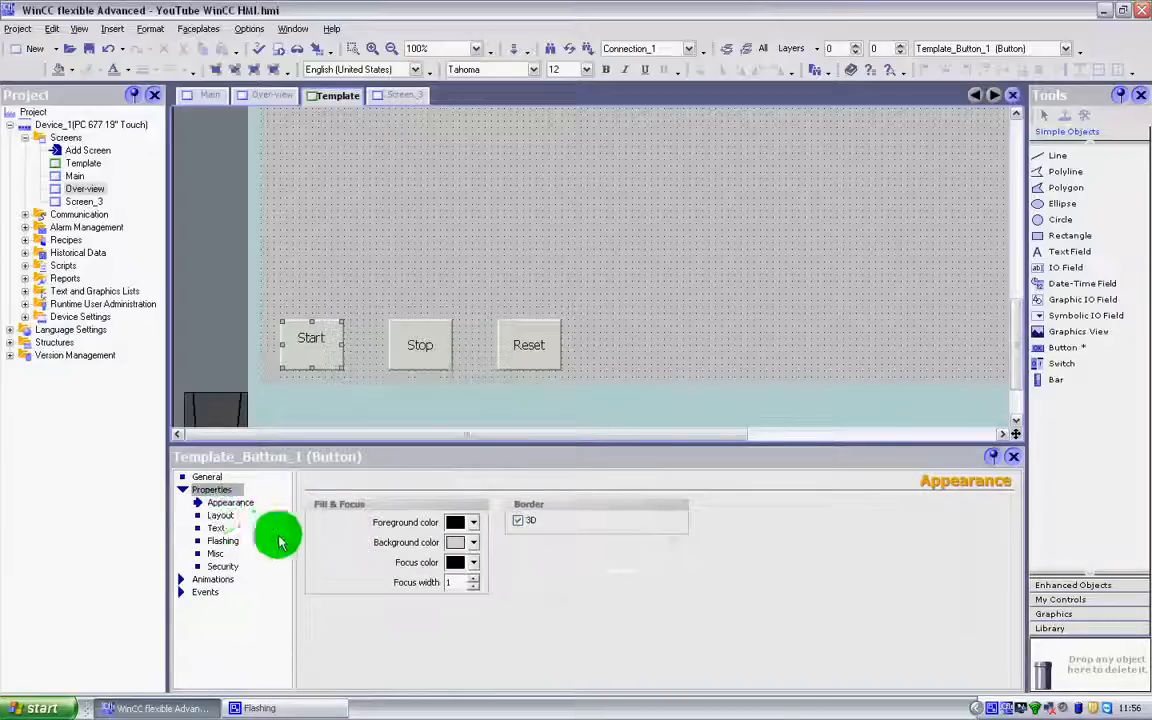
click(230, 515)
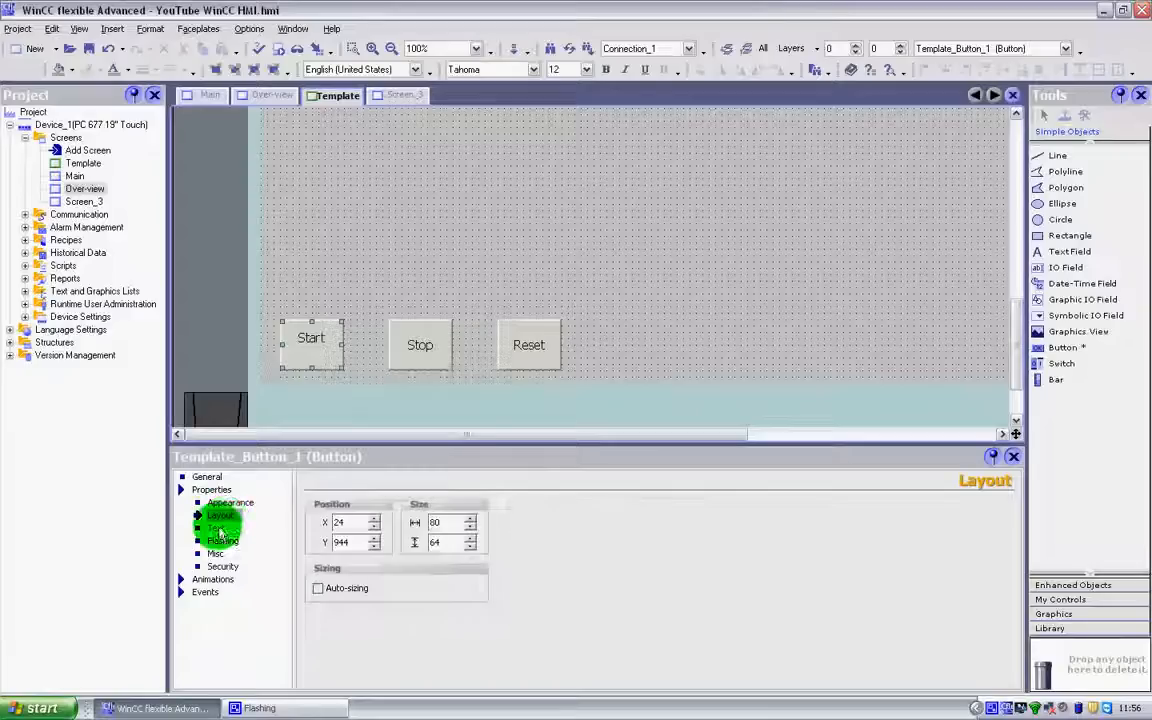
click(219, 530)
click(216, 541)
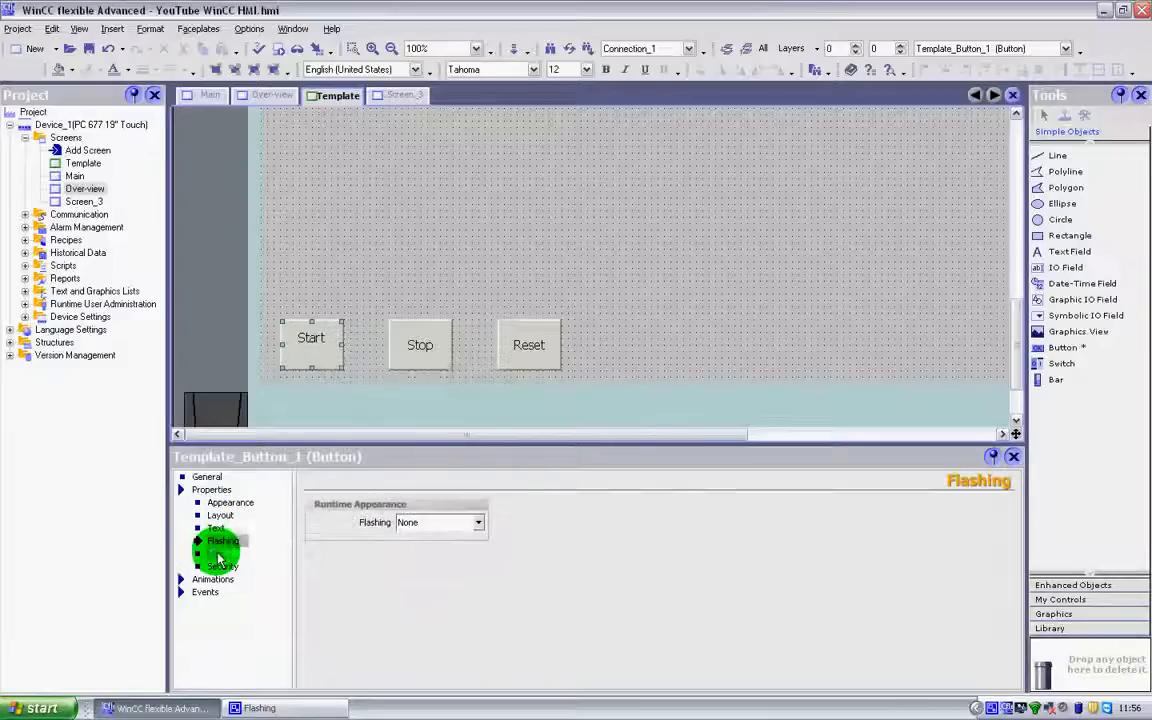
click(218, 554)
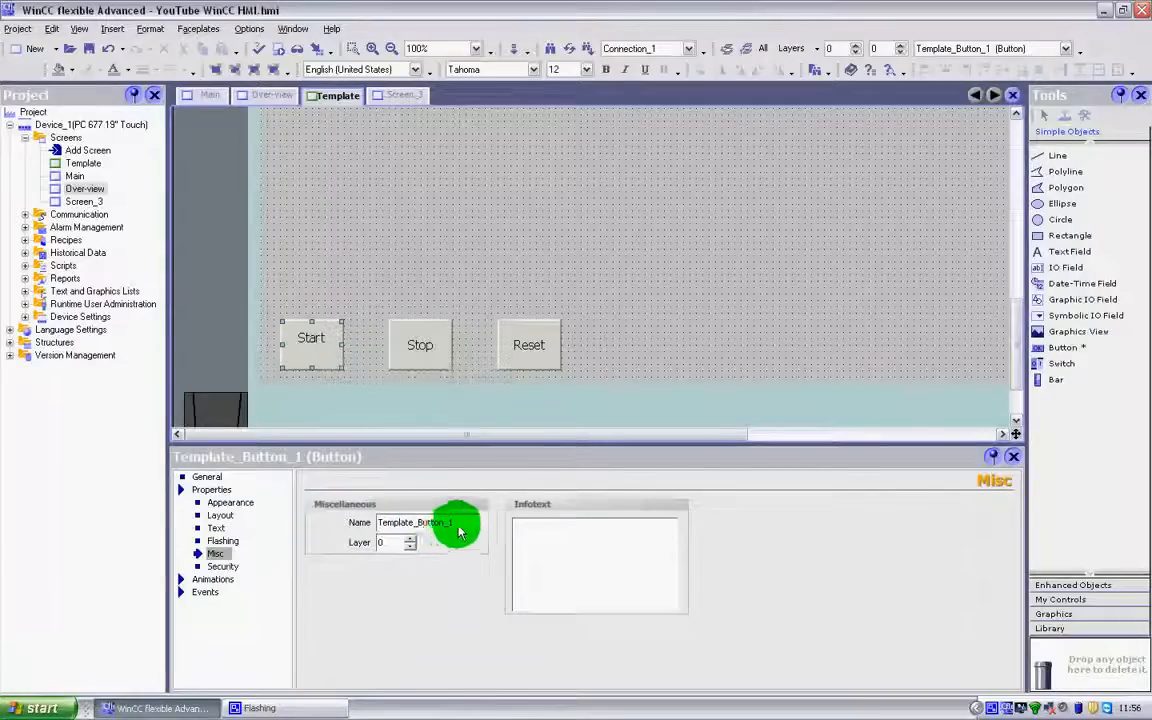
click(228, 567)
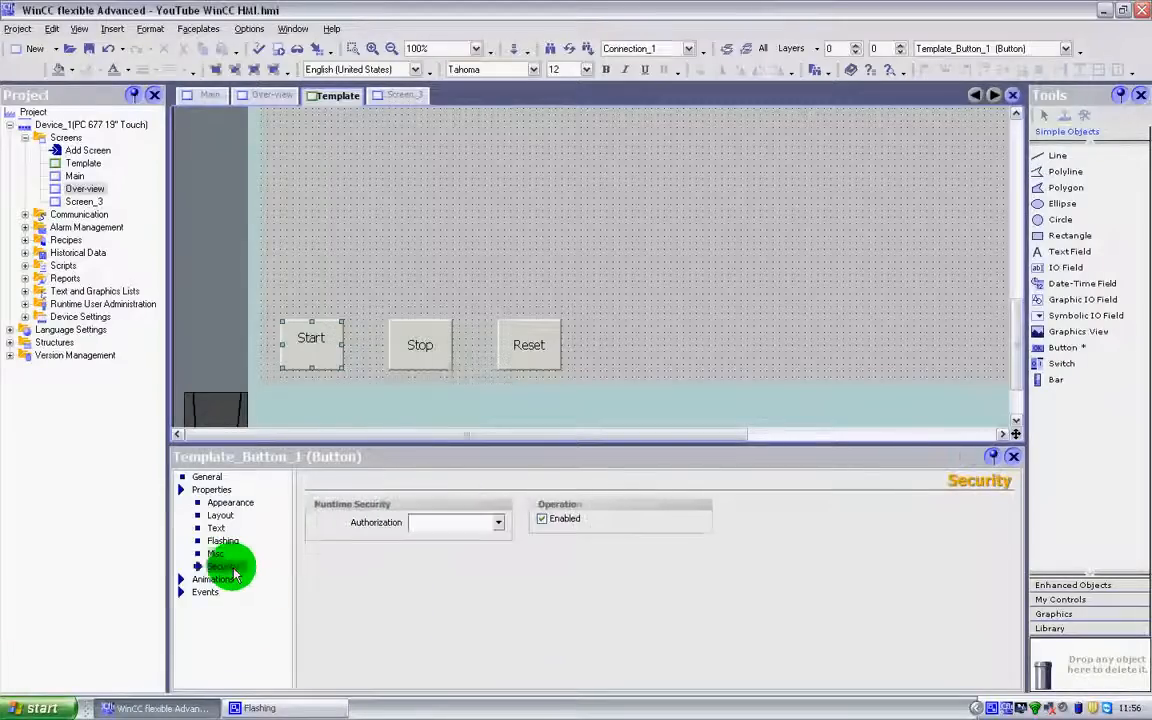
click(211, 581)
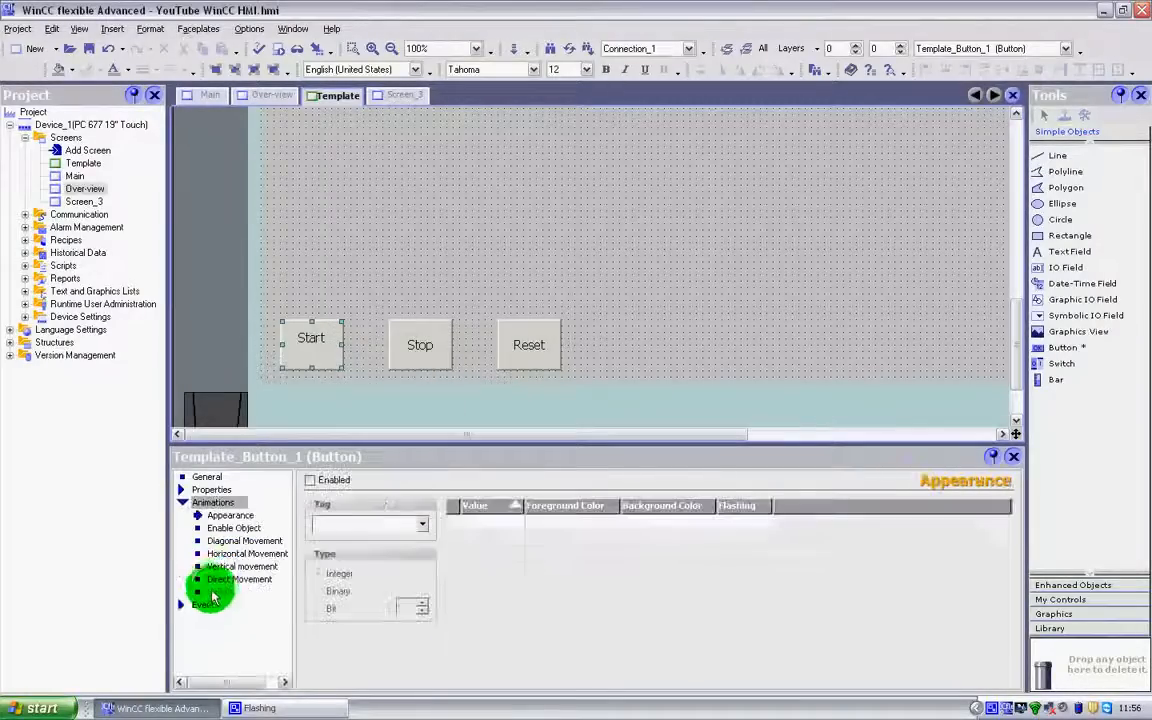
click(209, 601)
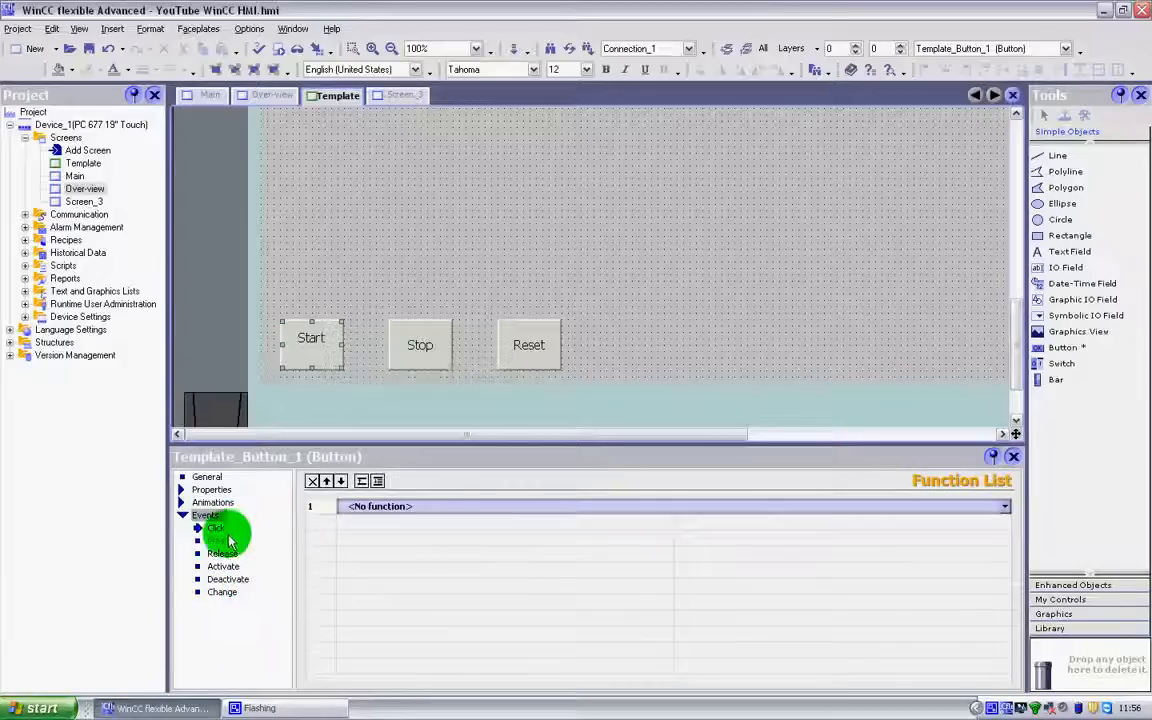
Compare how the shared template buttons are displayed on the Template, Over-view and Main screens
click(480, 282)
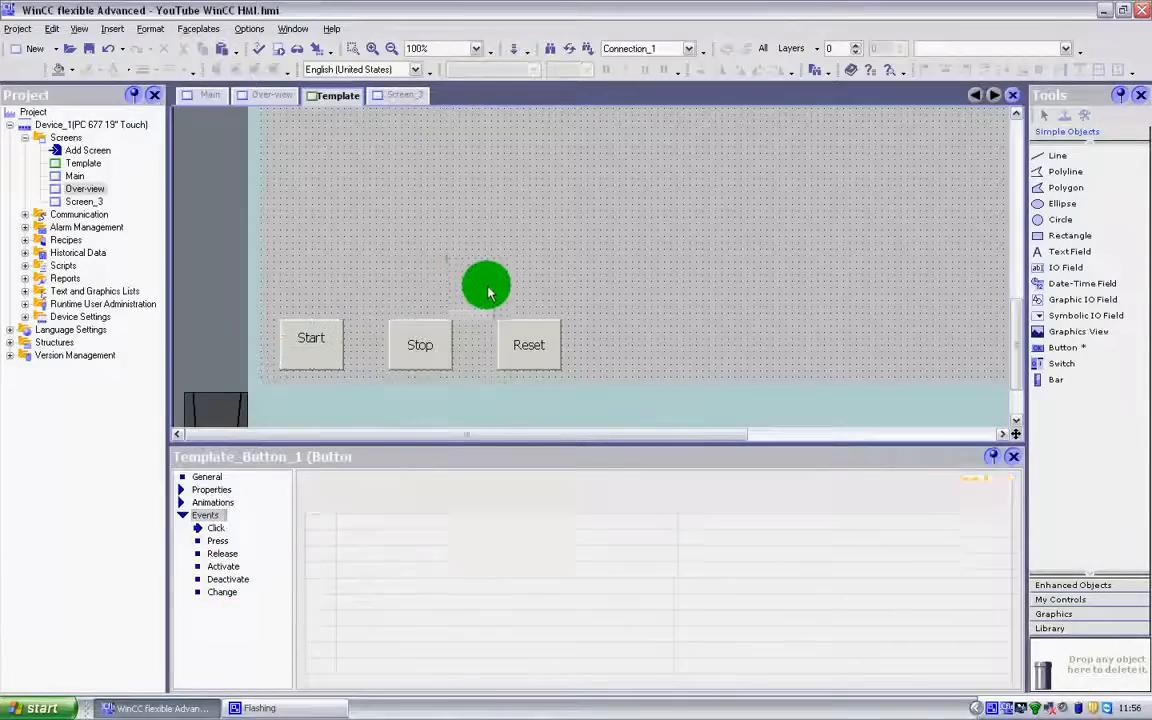
scroll(450, 302, up, 2)
scroll(432, 309, down, 4)
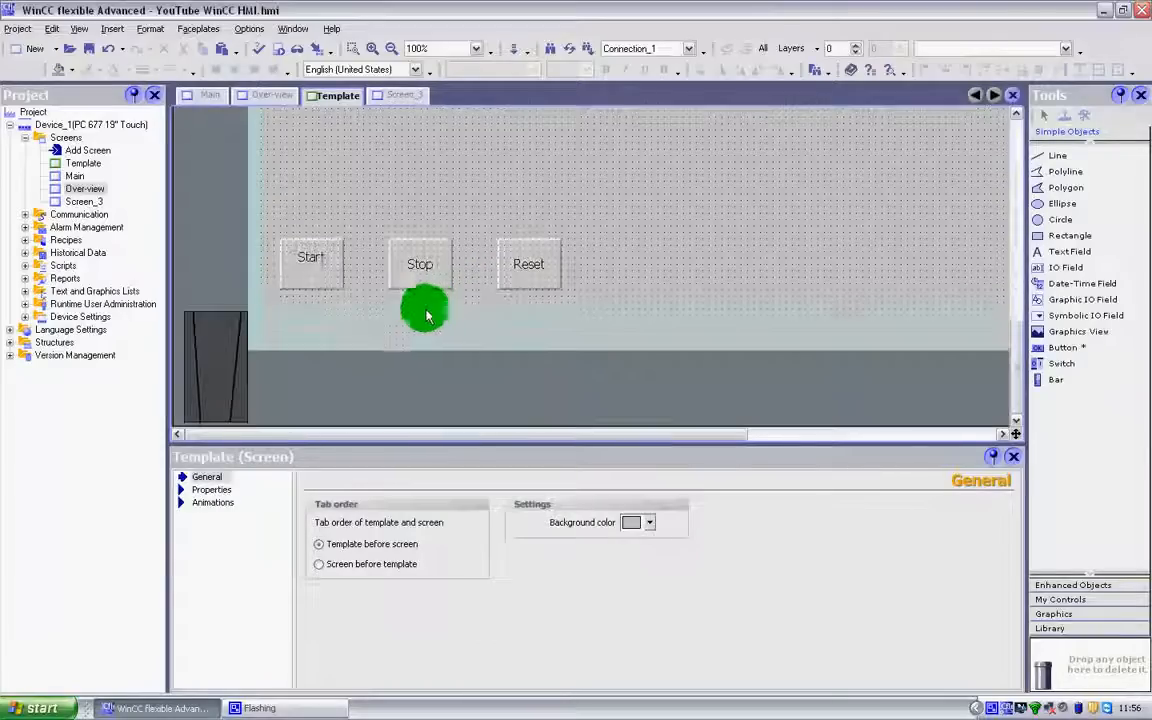
click(275, 95)
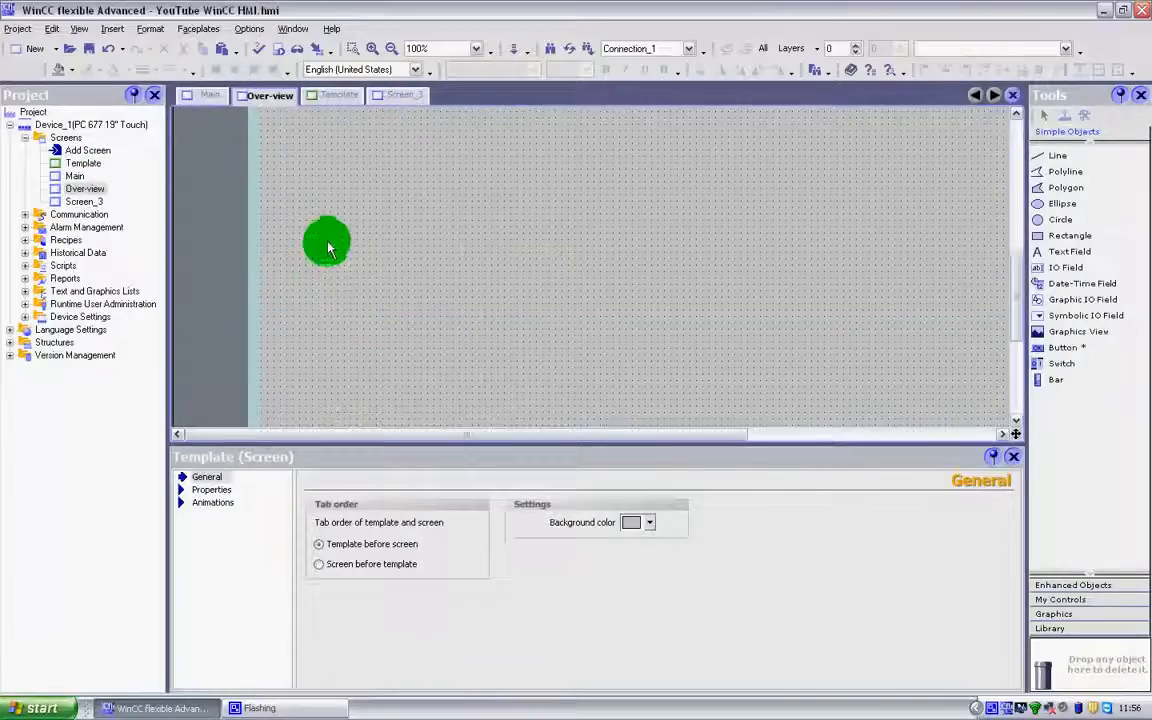
scroll(488, 249, down, 3)
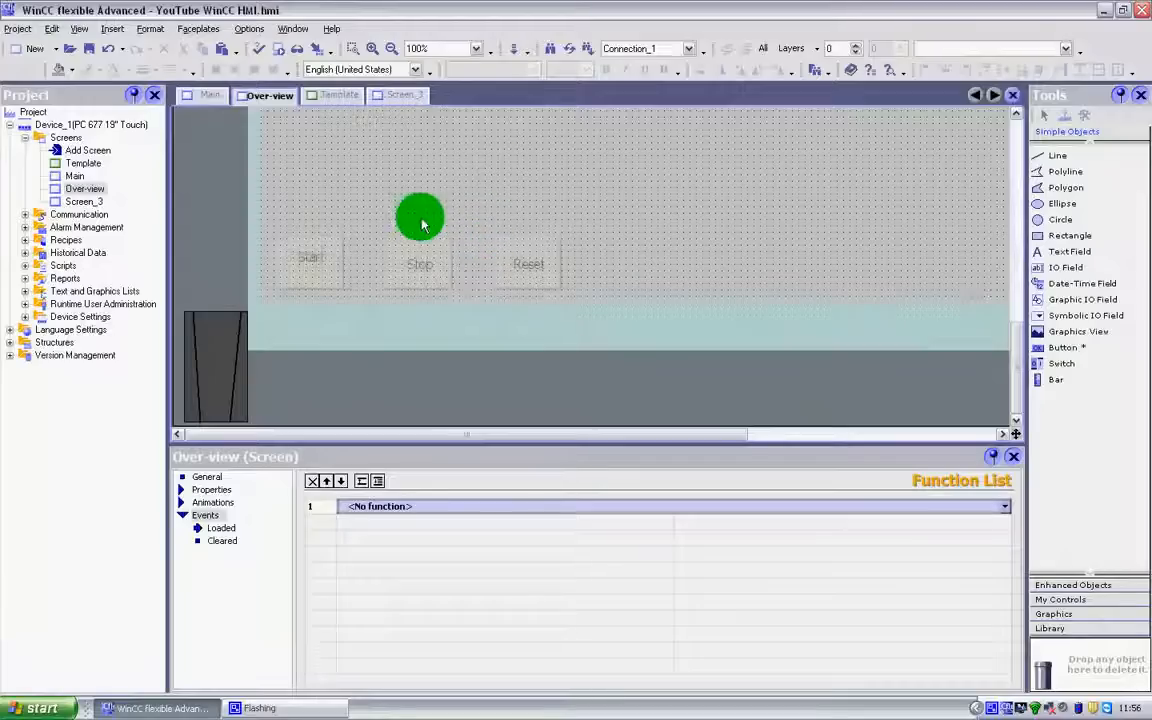
scroll(422, 225, up, 1)
click(340, 96)
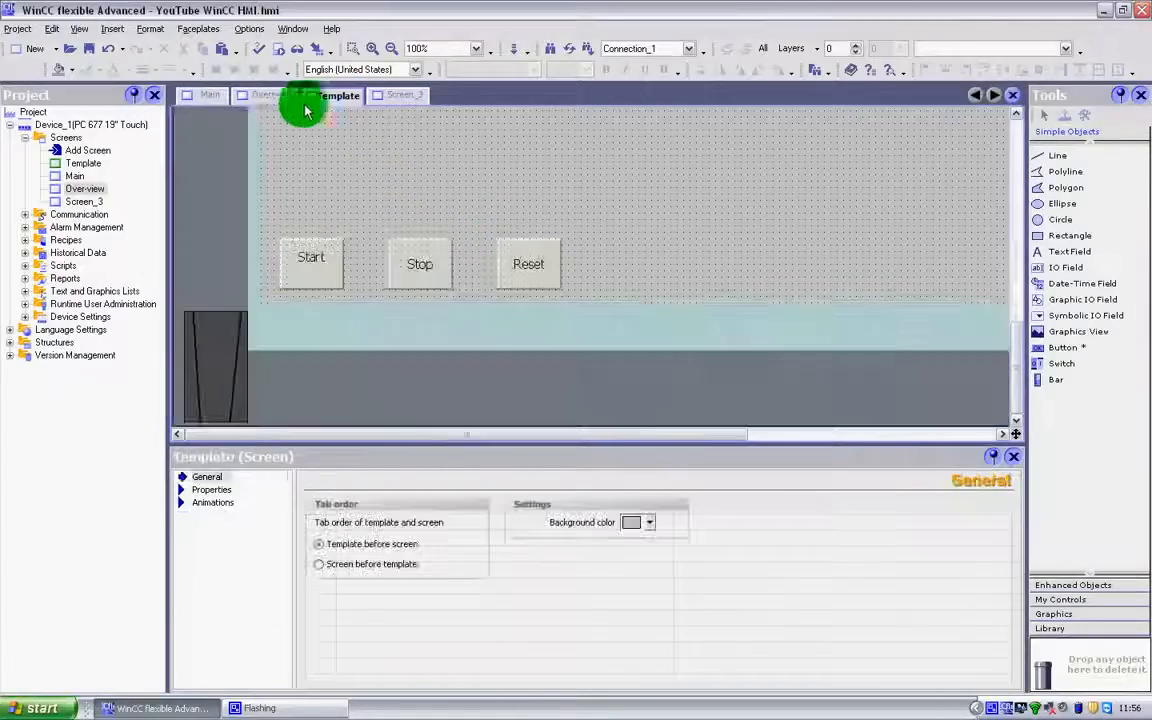
click(268, 97)
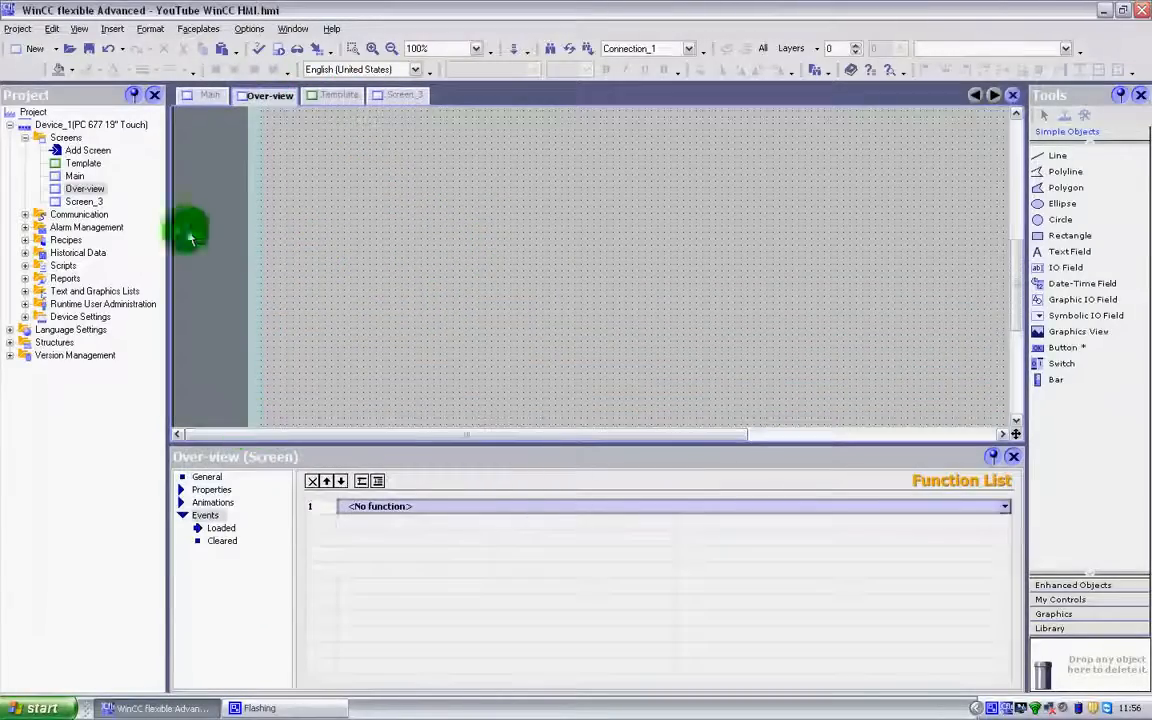
click(207, 96)
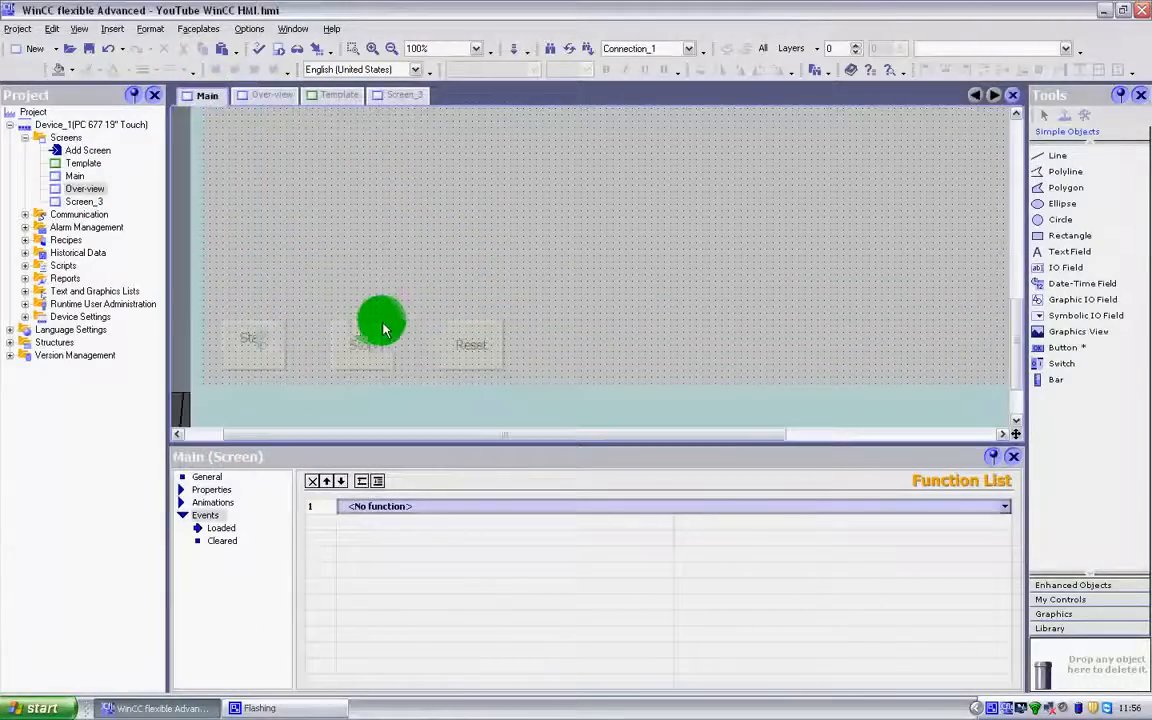
Turn off the use of the template in the Main screen's general settings
click(205, 477)
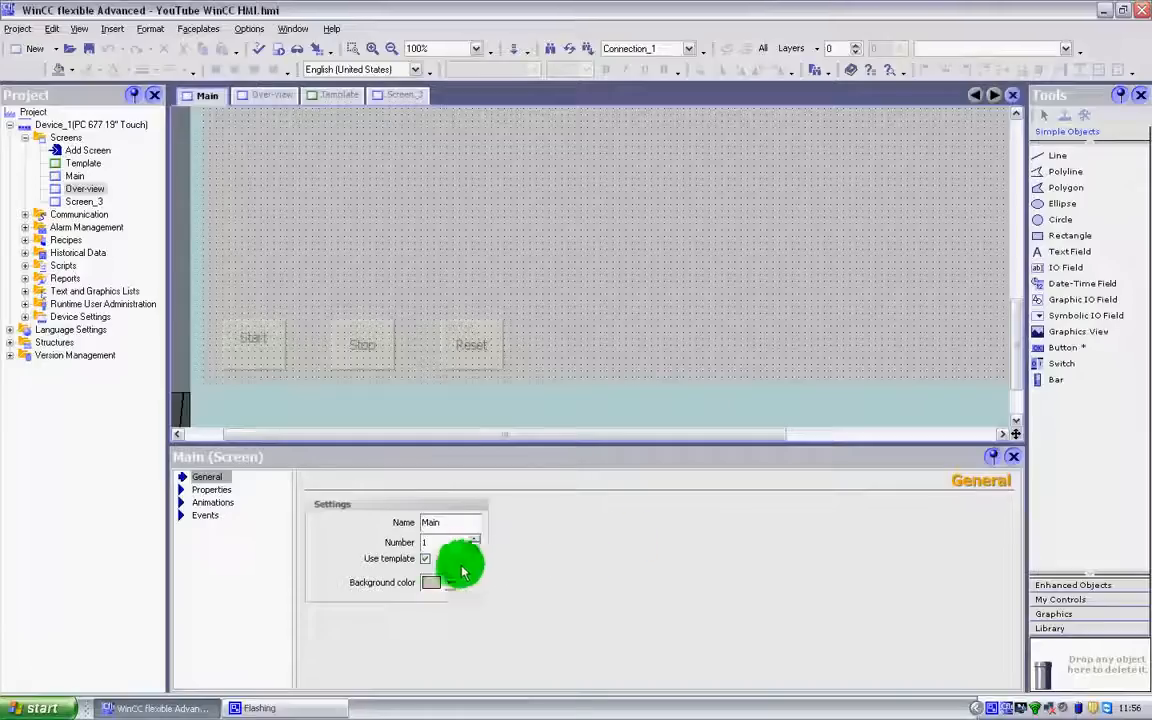
click(425, 560)
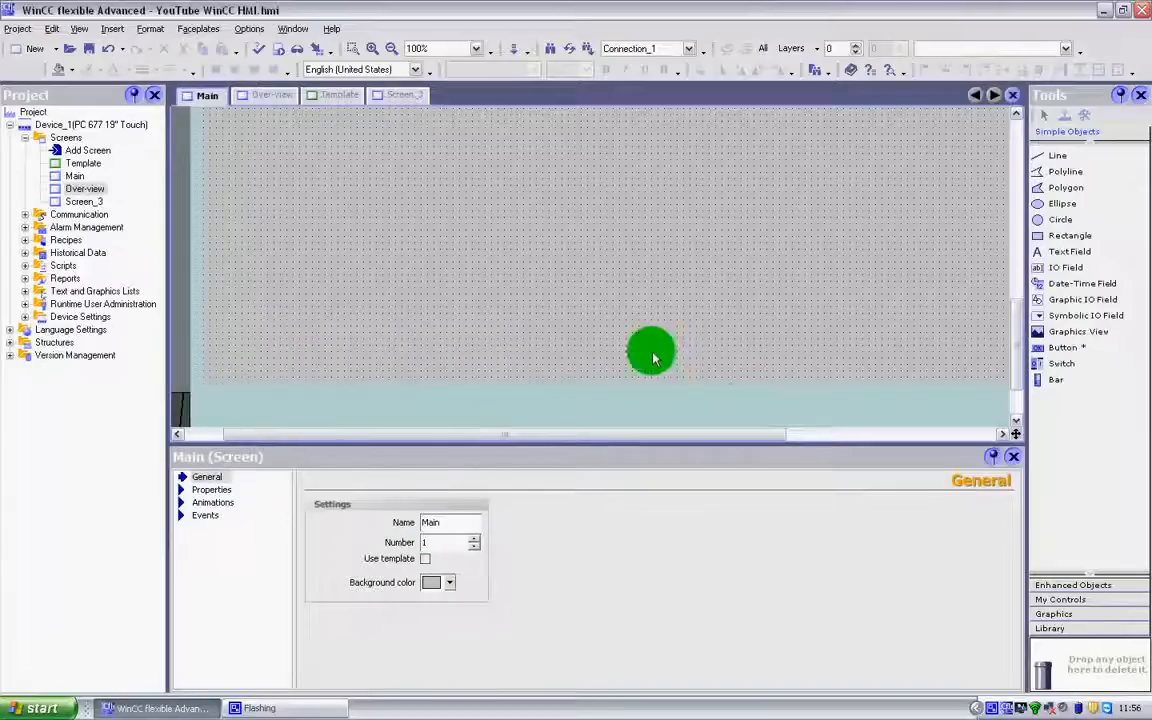
drag(1019, 337, 1031, 284)
Start runtime to check the full Main screen without the template, and close the runtime window
click(280, 52)
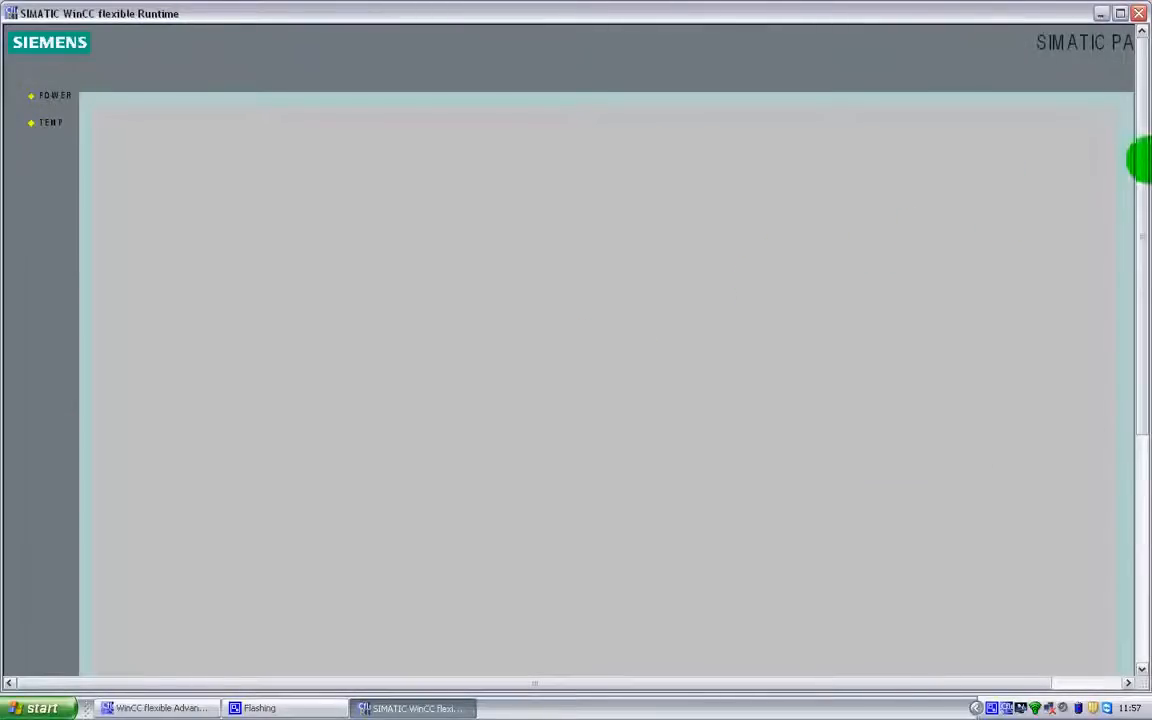
drag(1139, 172, 1139, 373)
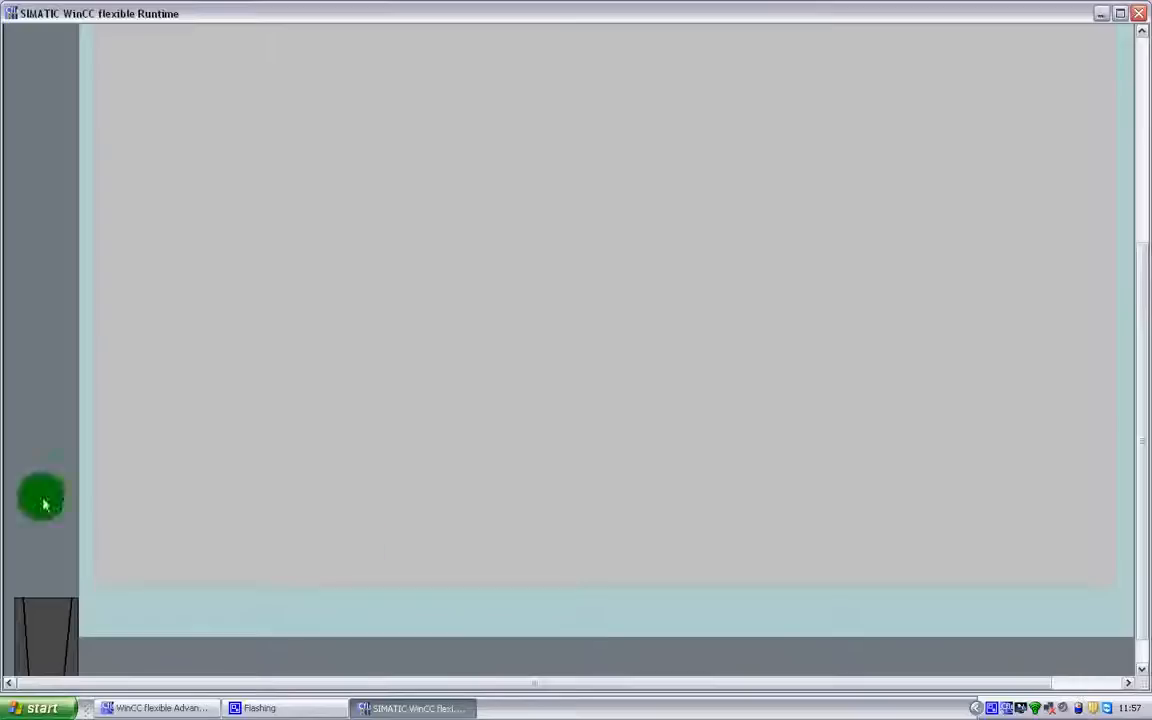
click(1139, 17)
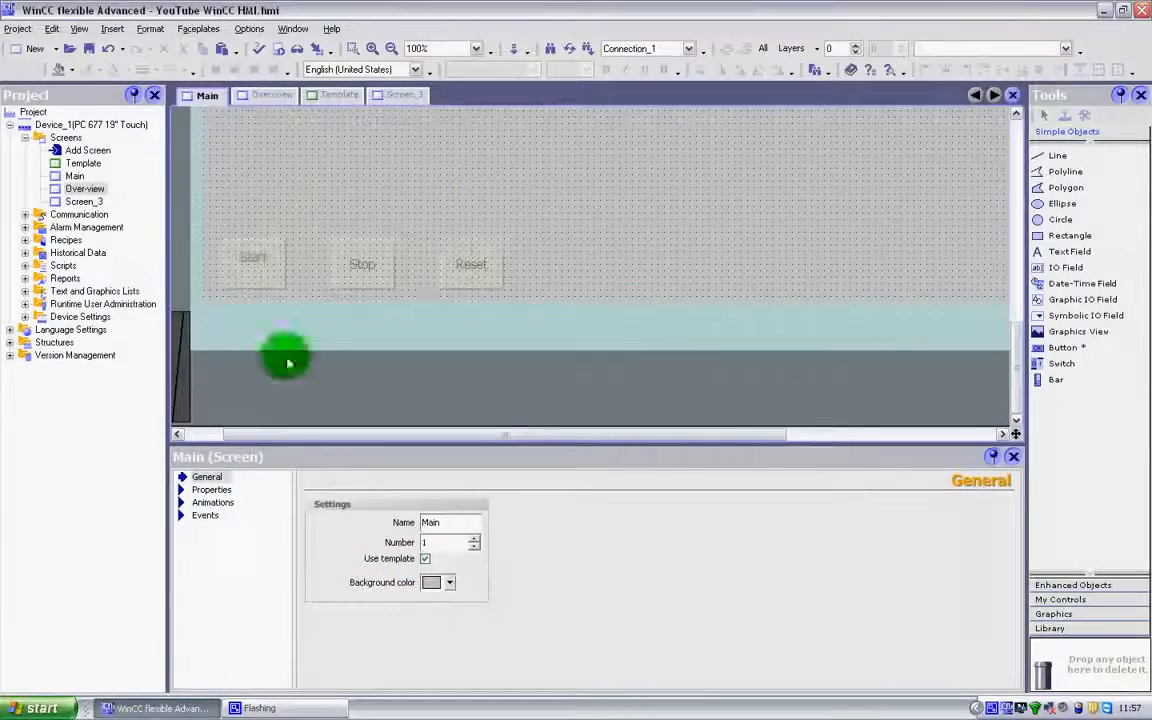
Look through the Main screen's properties, animations and events
click(82, 163)
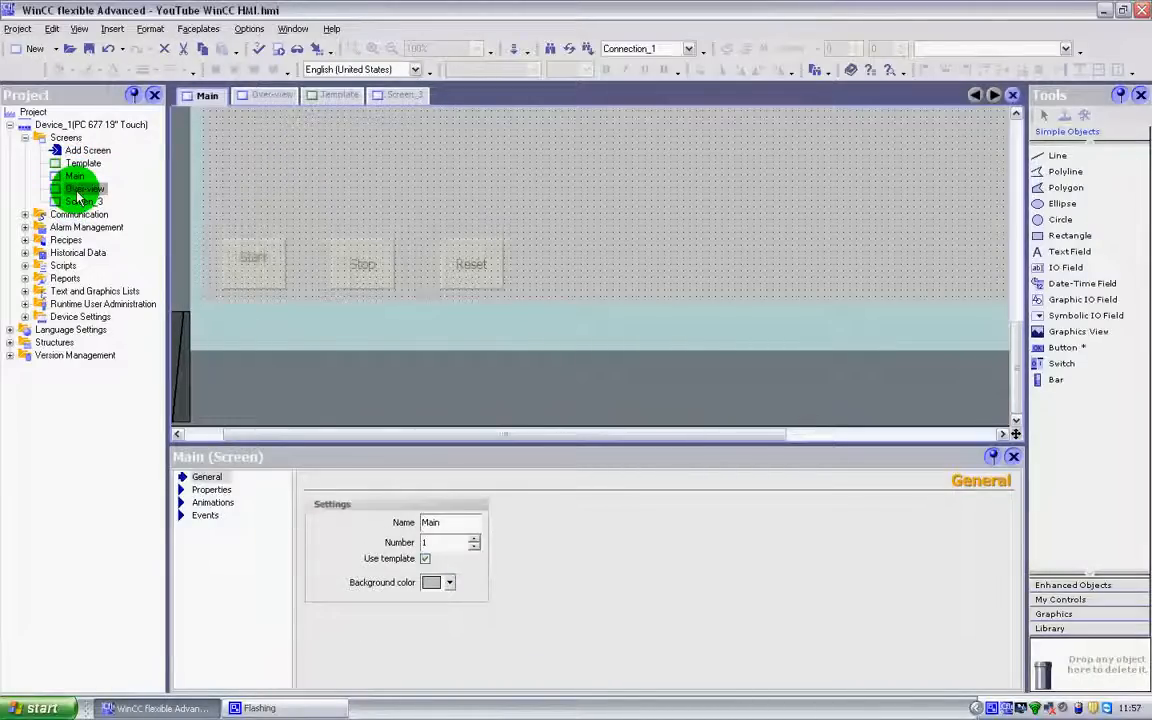
click(82, 189)
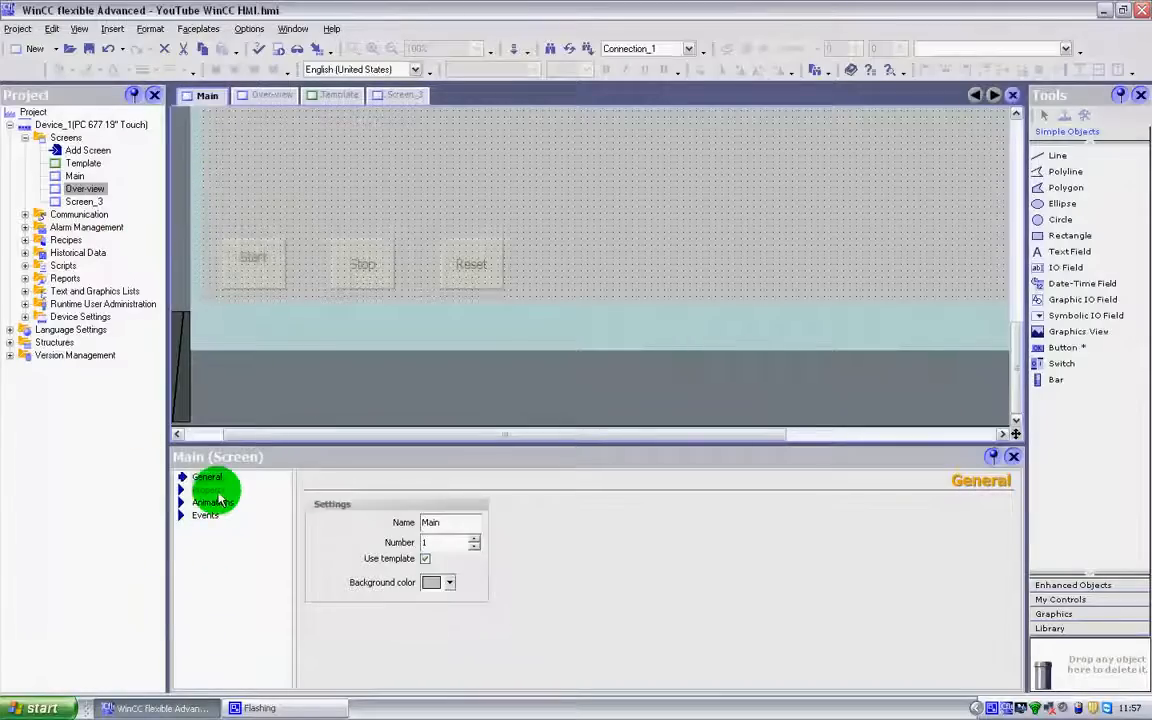
click(212, 490)
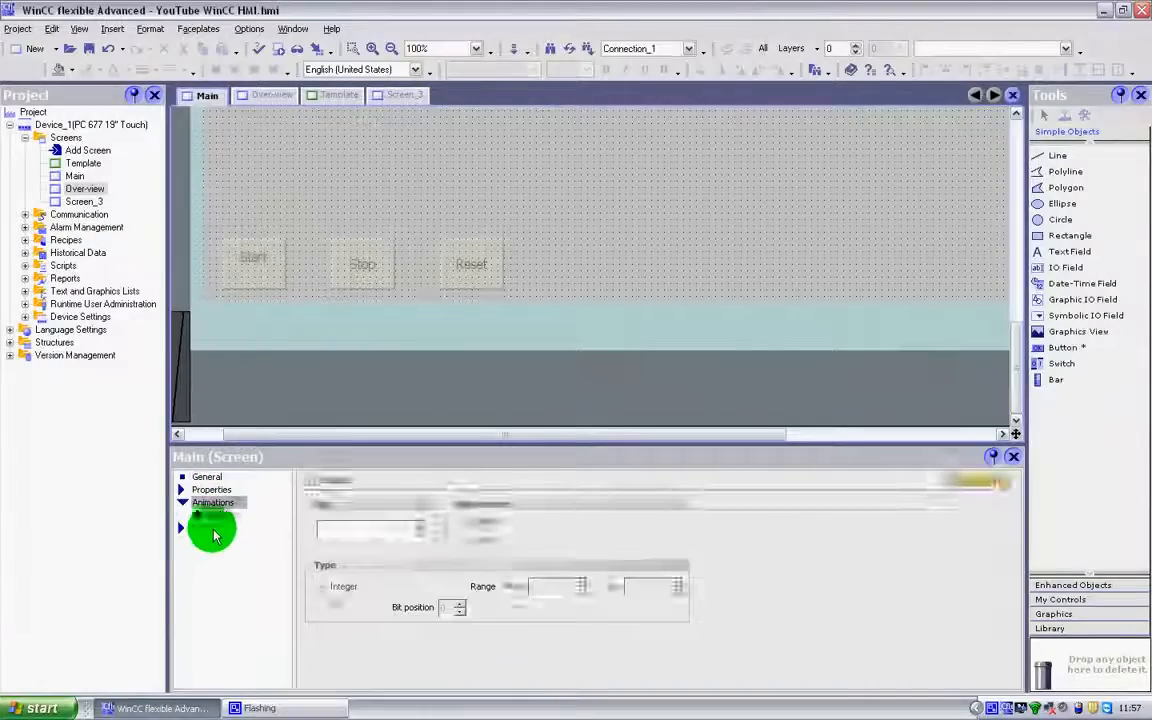
click(208, 516)
Reopen the Template screen and inspect its Start and Reset buttons and the rest of its layout
double_click(82, 163)
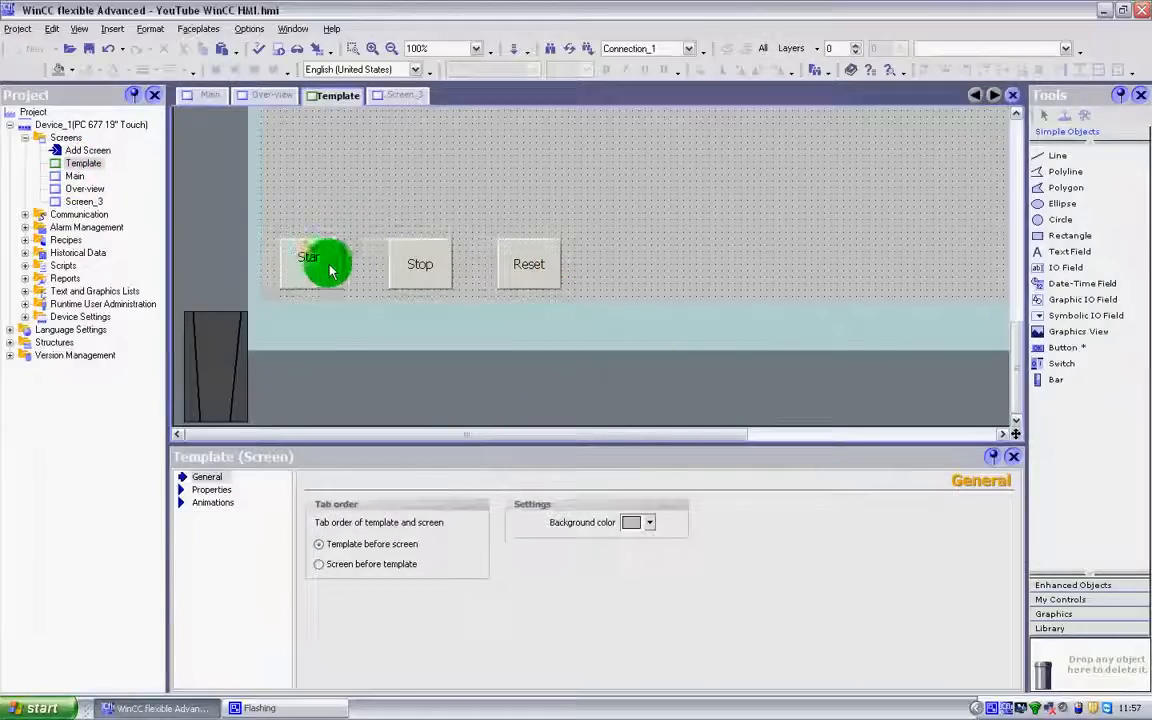
click(321, 260)
click(512, 258)
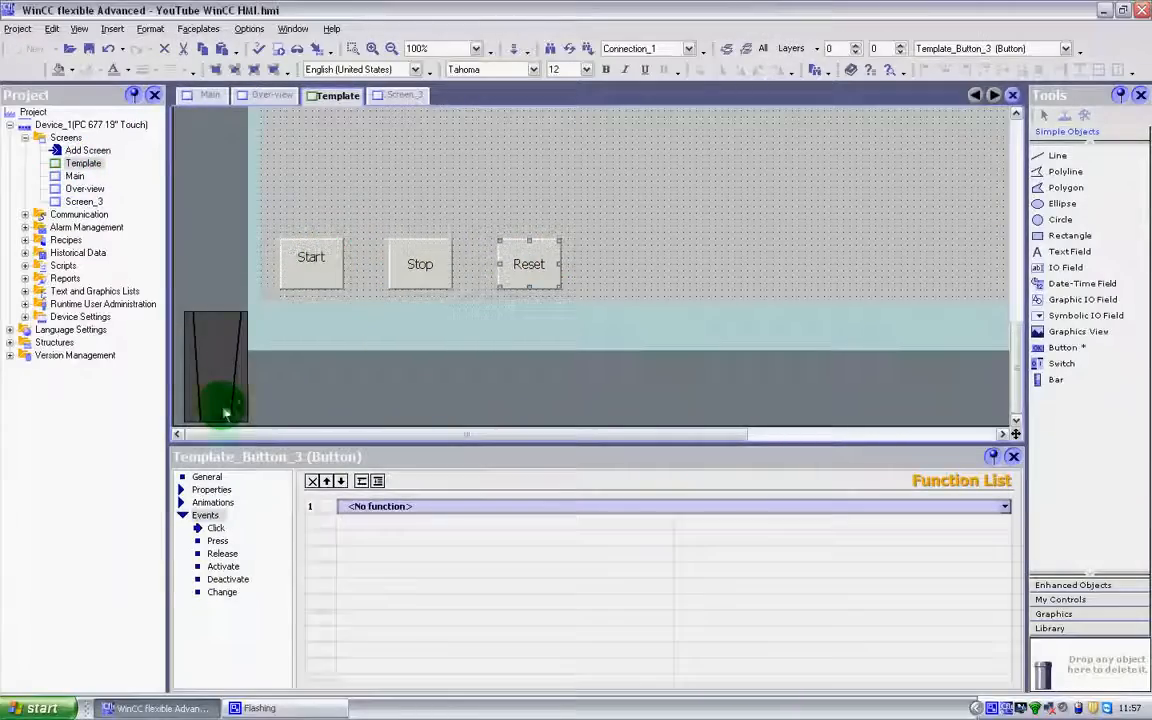
drag(1017, 350, 1007, 147)
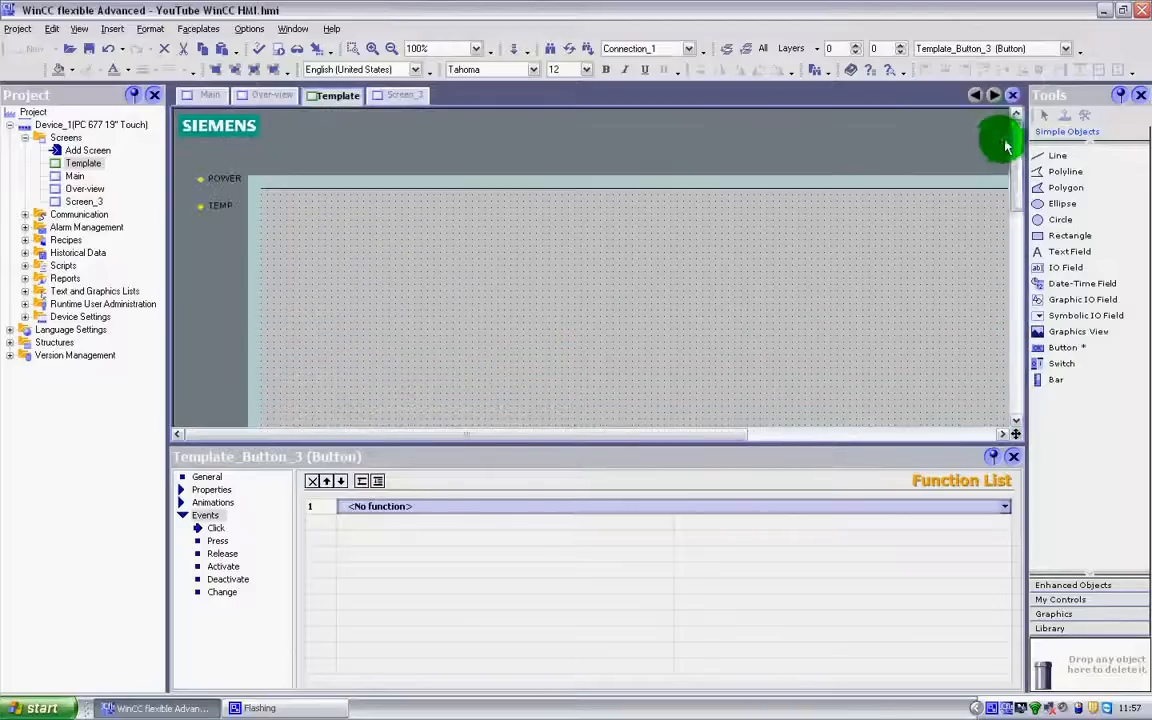
scroll(549, 274, down, 5)
scroll(549, 274, down, 2)
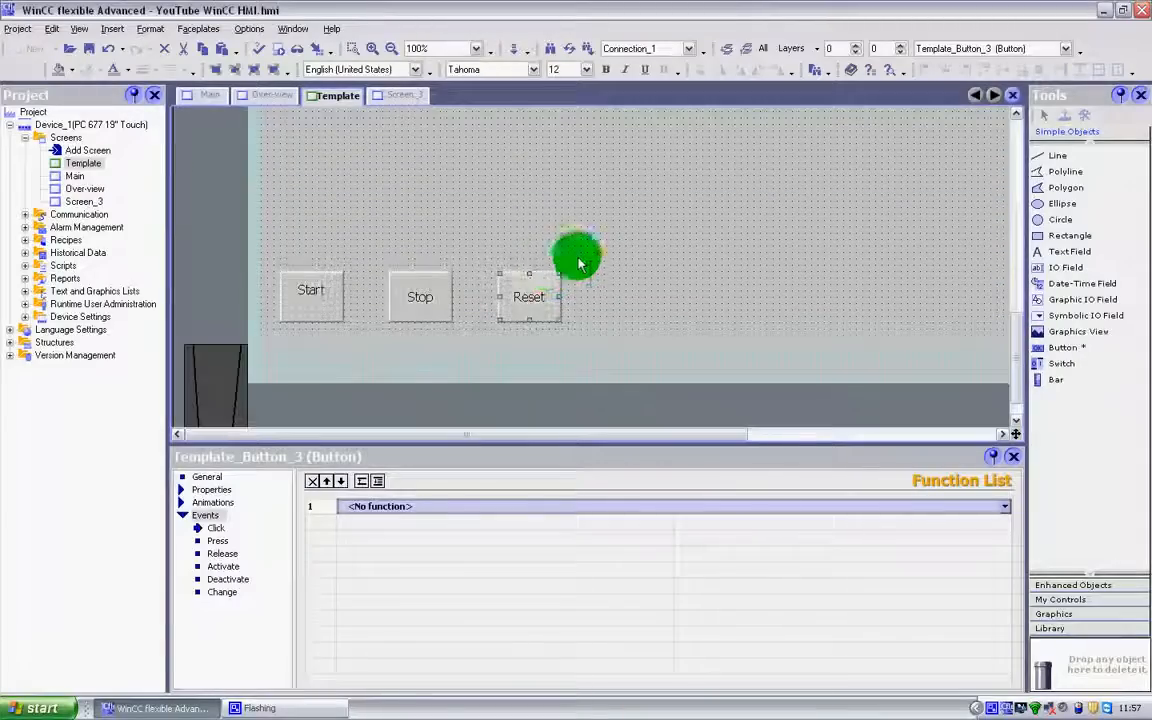